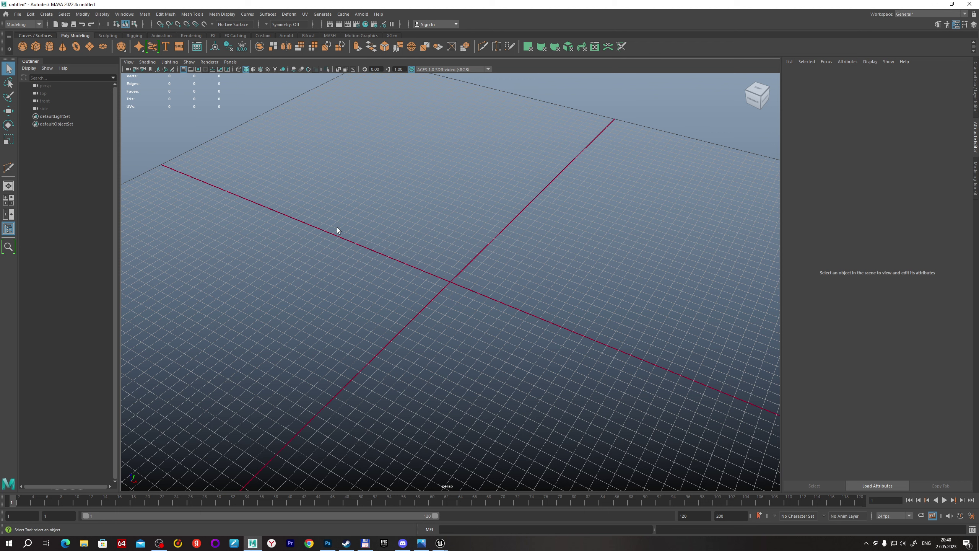
Create a polygon cylinder with radius 15, height 10 and 6 axis subdivisions.
{"action": "scroll", "coordinate": [336, 227], "scroll_direction": "down", "scroll_amount": 2}
{"action": "left_click", "coordinate": [50, 47]}
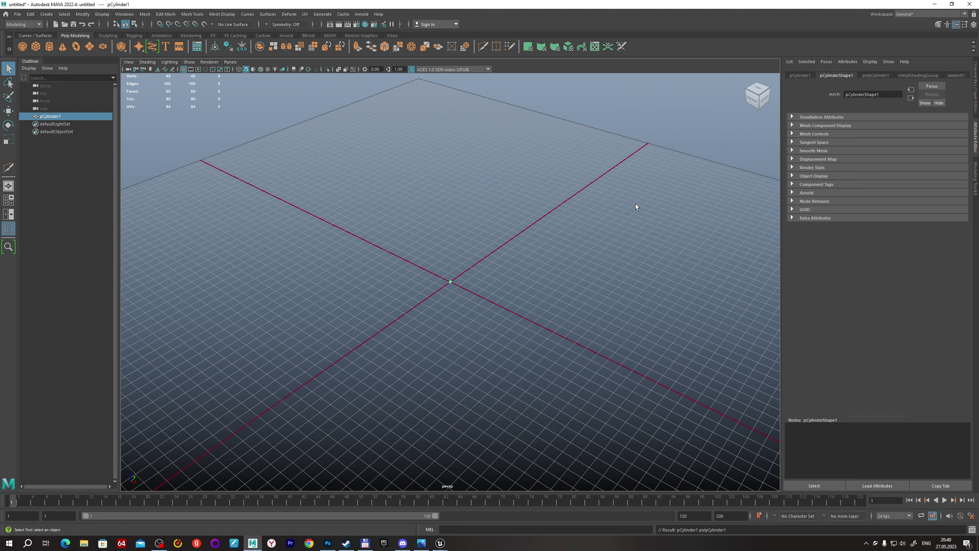
{"action": "left_click", "coordinate": [883, 76]}
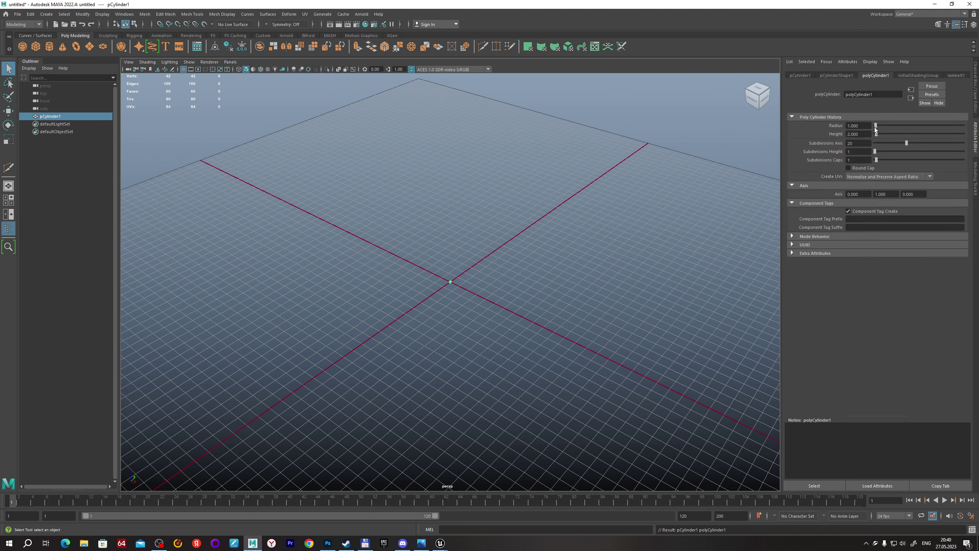
{"action": "double_click", "coordinate": [858, 125]}
{"action": "type", "text": "15"}
{"action": "key", "text": "Tab"}
{"action": "type", "text": "10"}
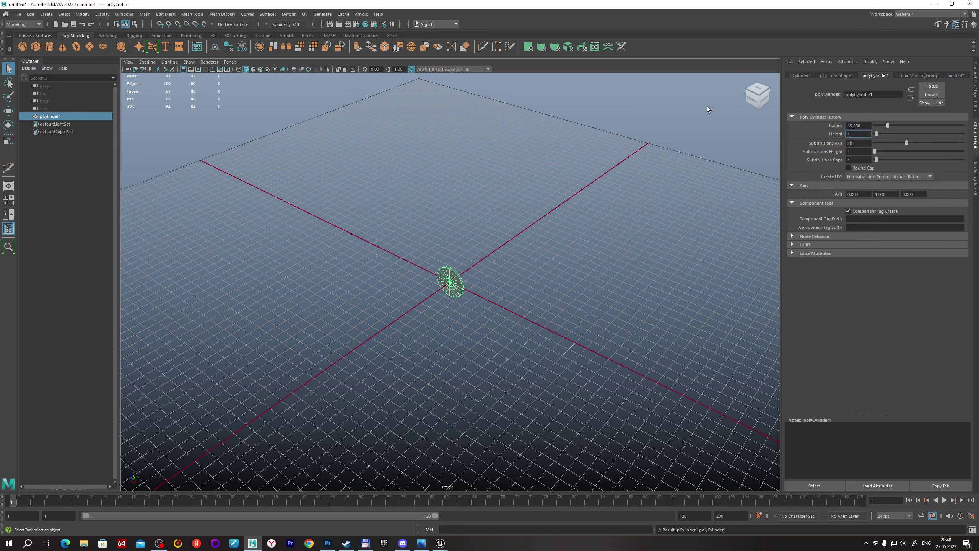
{"action": "key", "text": "Tab"}
{"action": "type", "text": "6"}
{"action": "key", "text": "Return"}
{"action": "mouse_move", "coordinate": [387, 196]}
{"action": "left_mouse_down", "text": "alt"}
{"action": "mouse_move", "coordinate": [389, 174]}
{"action": "mouse_move", "coordinate": [382, 229]}
{"action": "mouse_move", "coordinate": [419, 216]}
{"action": "left_mouse_up", "text": "alt"}
Delete half the cylinder's faces and its six spoke edges, leaving one hexagon face.
{"action": "right_click", "coordinate": [455, 236]}
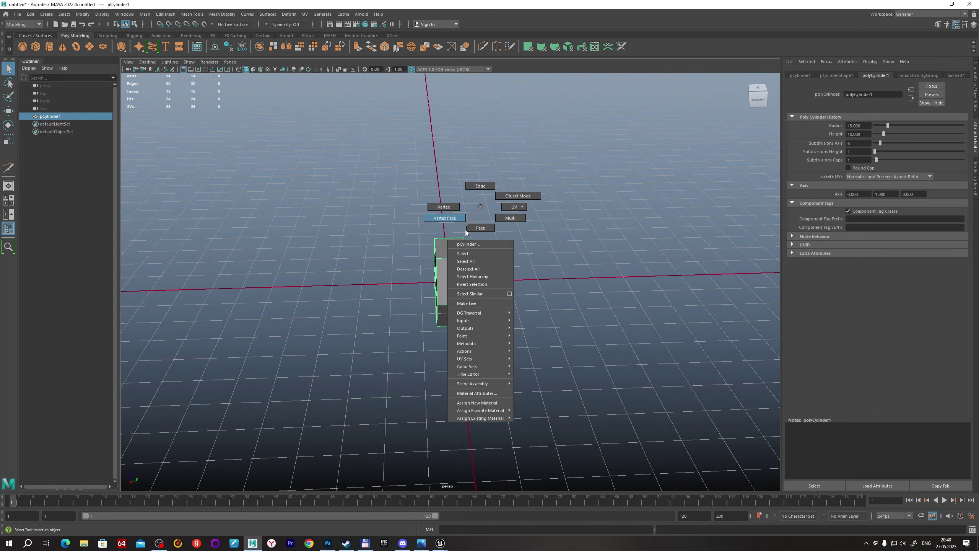
{"action": "mouse_move", "coordinate": [490, 219]}
{"action": "left_mouse_down"}
{"action": "mouse_move", "coordinate": [454, 342]}
{"action": "mouse_move", "coordinate": [569, 327]}
{"action": "mouse_move", "coordinate": [363, 126]}
{"action": "left_mouse_up"}
{"action": "key", "text": "Delete"}
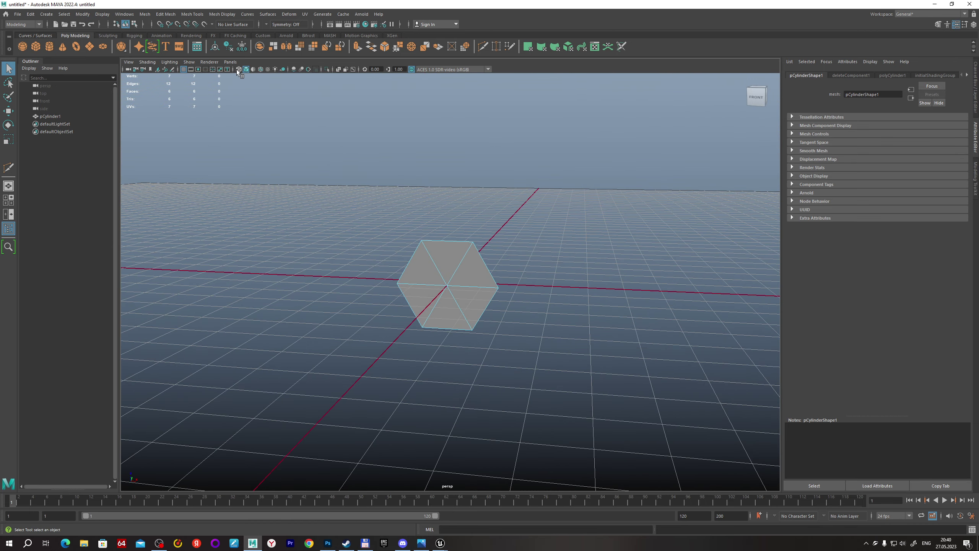
{"action": "left_click", "coordinate": [184, 69]}
{"action": "right_click", "coordinate": [242, 112]}
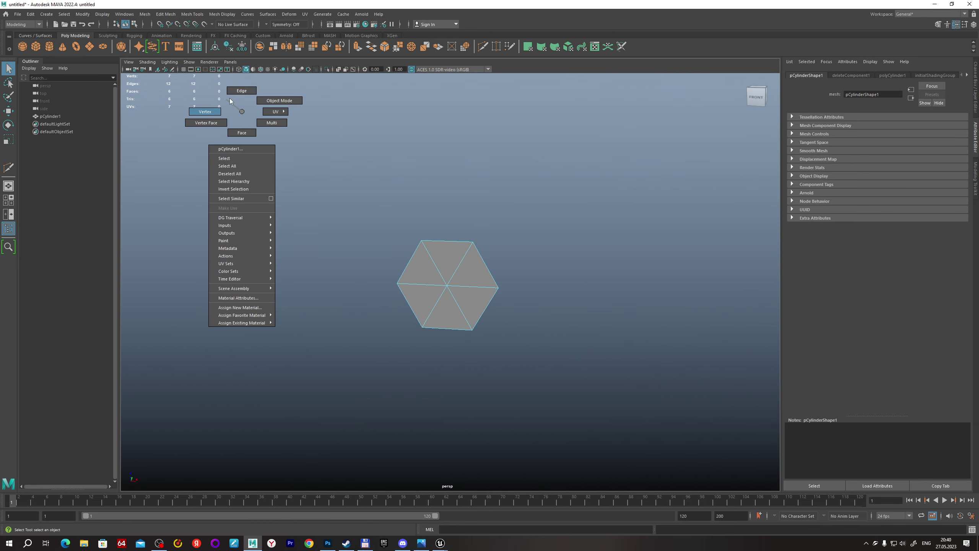
{"action": "right_click_drag", "start_coordinate": [230, 100], "coordinate": [241, 91]}
{"action": "scroll", "coordinate": [384, 300], "scroll_direction": "up", "scroll_amount": 5}
{"action": "left_click_drag", "start_coordinate": [412, 248], "coordinate": [485, 348]}
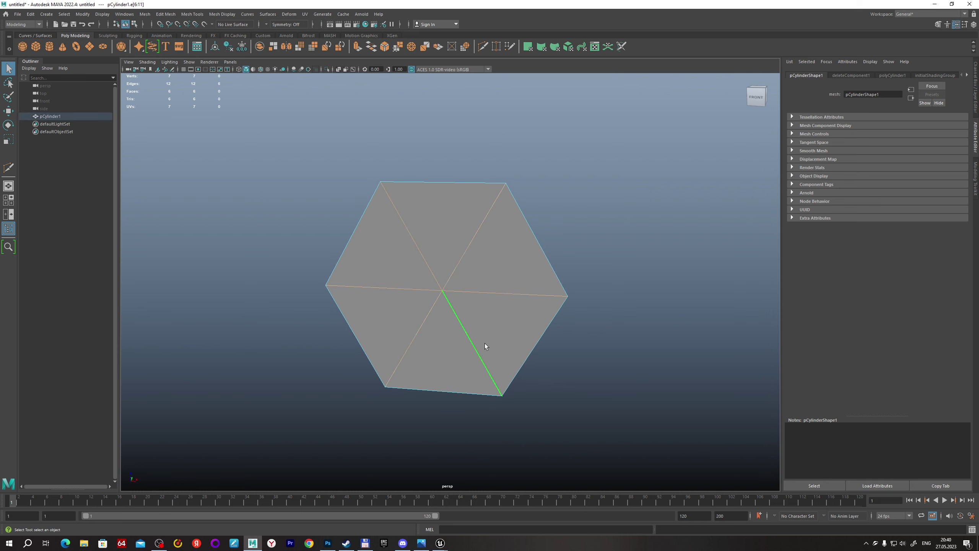
{"action": "key", "text": "Delete"}
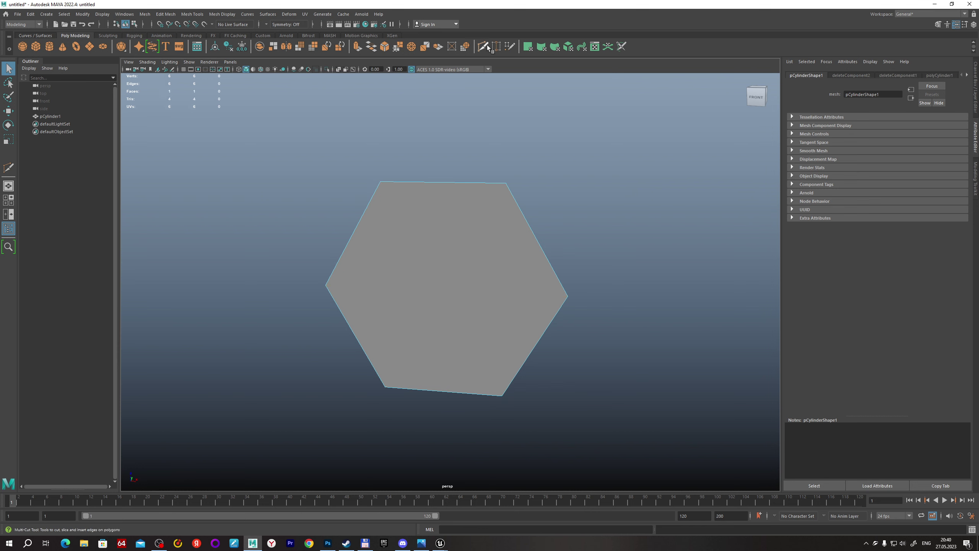
Multi-Cut an inscribed triangle between alternate corners of the hexagon.
{"action": "left_click", "coordinate": [483, 47]}
{"action": "left_click", "coordinate": [380, 181]}
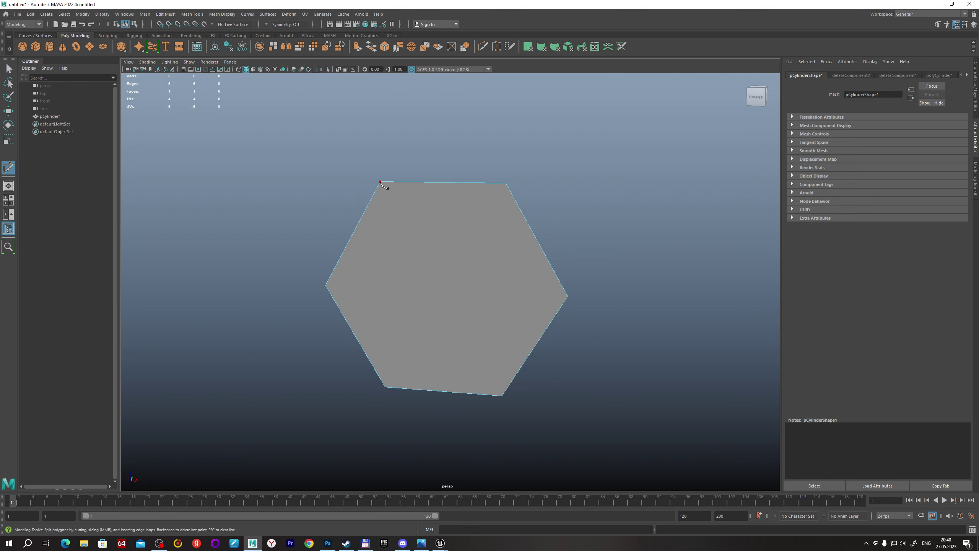
{"action": "left_click", "coordinate": [385, 387]}
{"action": "left_click", "coordinate": [567, 296]}
{"action": "left_click", "coordinate": [380, 181]}
{"action": "key", "text": "q"}
{"action": "scroll", "coordinate": [631, 258], "scroll_direction": "down", "scroll_amount": 2}
{"action": "scroll", "coordinate": [632, 256], "scroll_direction": "down", "scroll_amount": 2}
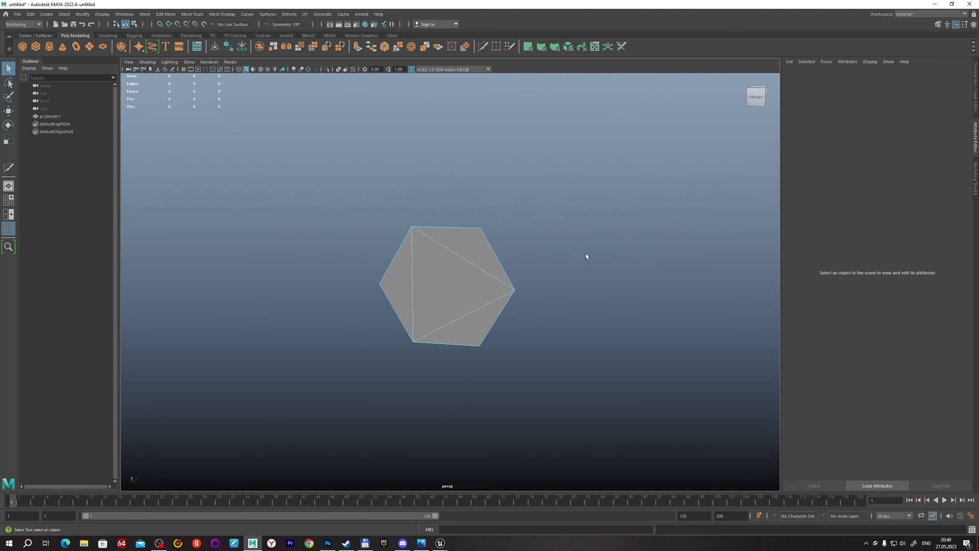
{"action": "mouse_move", "coordinate": [582, 254]}
{"action": "left_mouse_down", "text": "alt"}
{"action": "mouse_move", "coordinate": [564, 271]}
{"action": "mouse_move", "coordinate": [581, 267]}
{"action": "left_mouse_up", "text": "alt"}
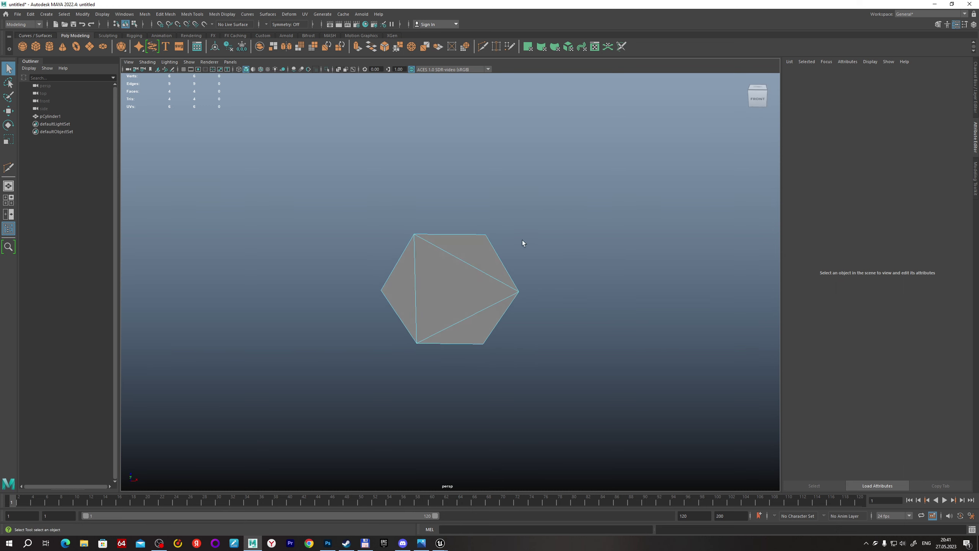
{"action": "right_click_drag", "start_coordinate": [615, 115], "coordinate": [657, 104]}
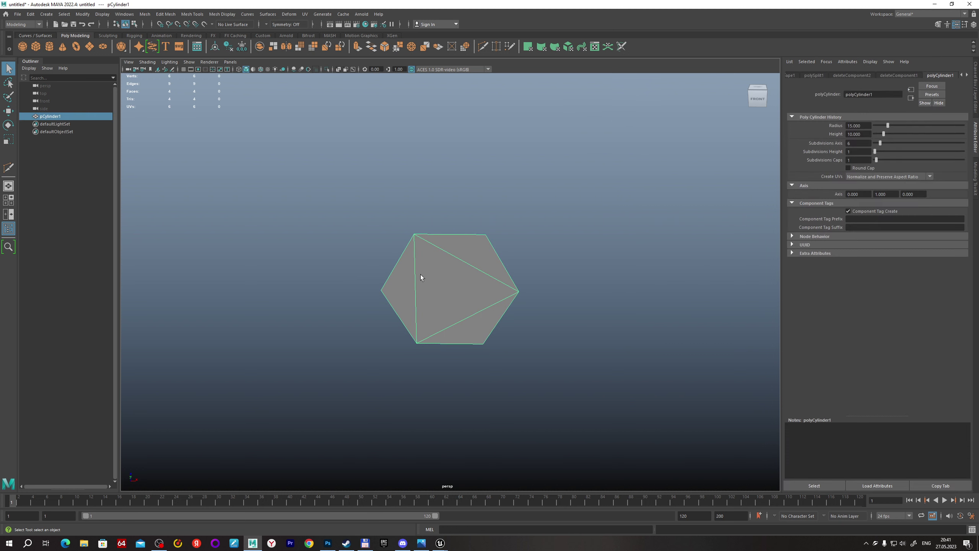
In the UV Editor, scale and move the hexagon's UV shell to fill the 0–1 tile.
{"action": "left_click", "coordinate": [599, 50]}
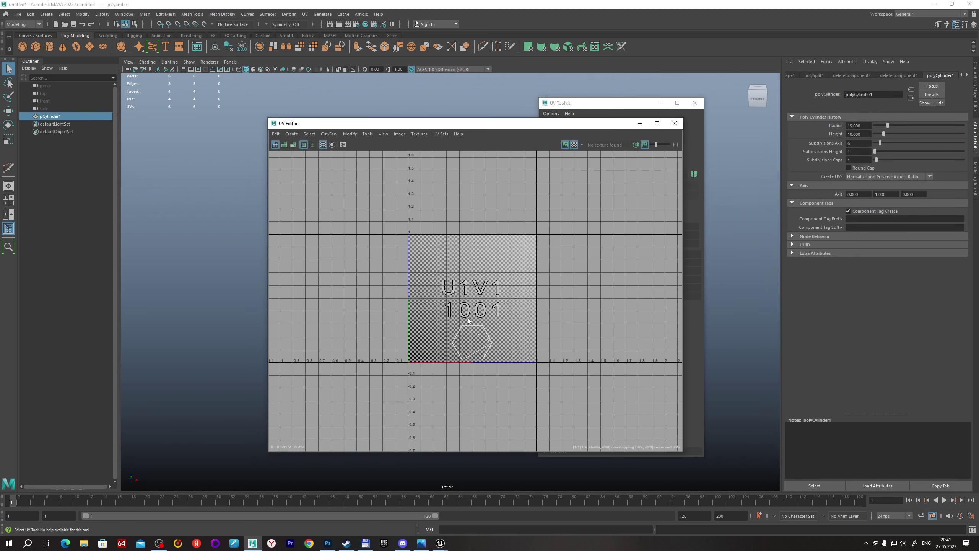
{"action": "right_click_drag", "start_coordinate": [471, 318], "coordinate": [438, 314]}
{"action": "left_click", "coordinate": [467, 340]}
{"action": "key", "text": "r"}
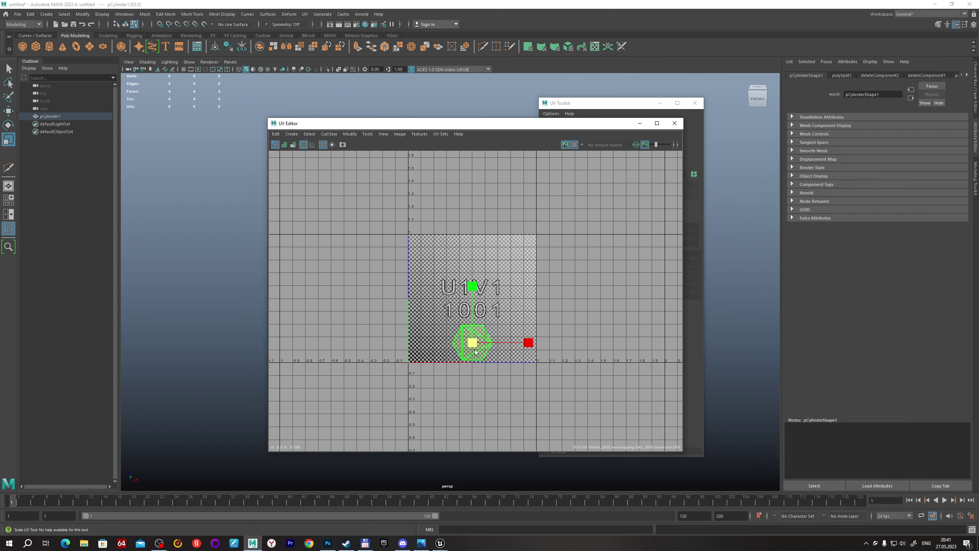
{"action": "left_click_drag", "start_coordinate": [477, 343], "coordinate": [537, 316]}
{"action": "key", "text": "w"}
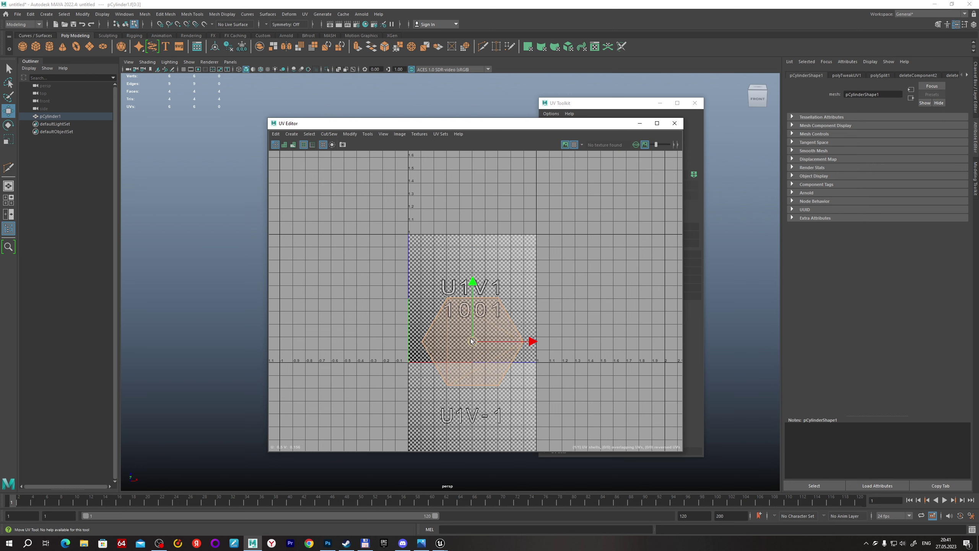
{"action": "left_click_drag", "start_coordinate": [472, 341], "coordinate": [471, 304]}
{"action": "key", "text": "f"}
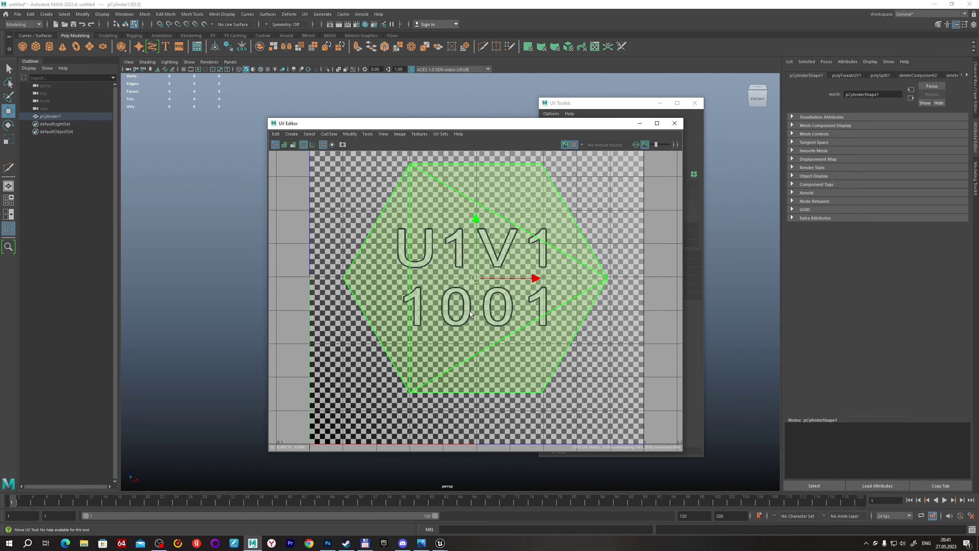
{"action": "scroll", "coordinate": [456, 338], "scroll_direction": "down", "scroll_amount": 2}
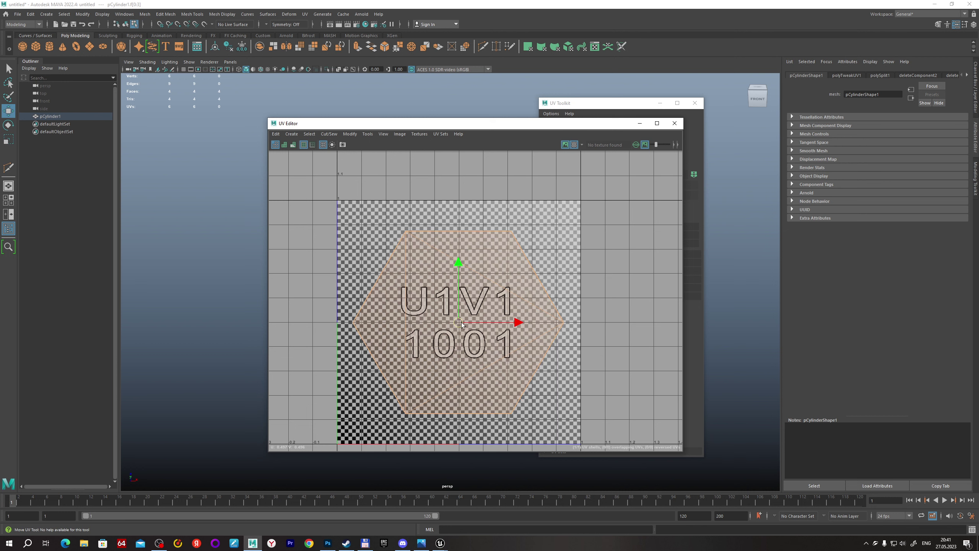
Save a 1024×1024 UV snapshot as D:/Temp/3D/Shield/UV_1.png and close the UV Editor.
{"action": "left_click", "coordinate": [343, 145]}
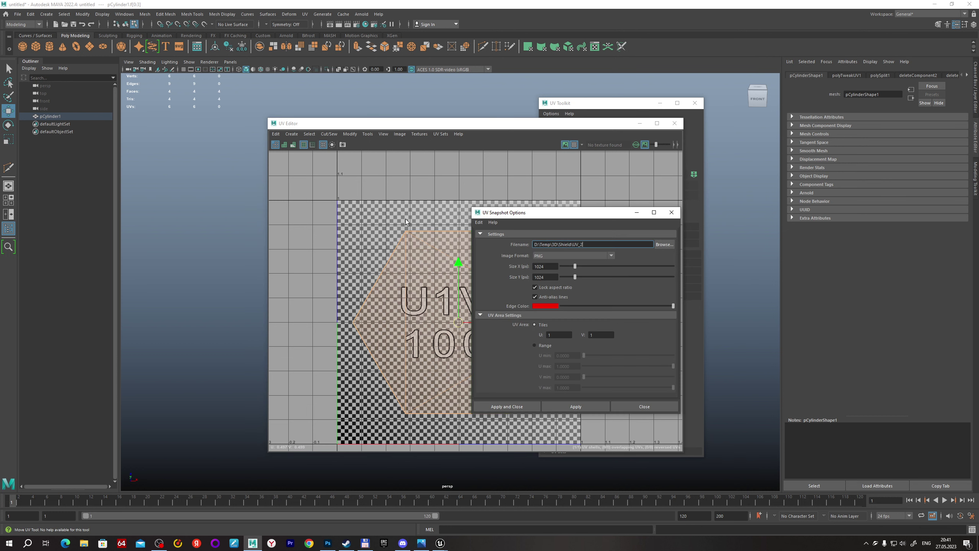
{"action": "mouse_move", "coordinate": [603, 217]}
{"action": "left_mouse_down"}
{"action": "mouse_move", "coordinate": [457, 179]}
{"action": "mouse_move", "coordinate": [533, 180]}
{"action": "left_mouse_up"}
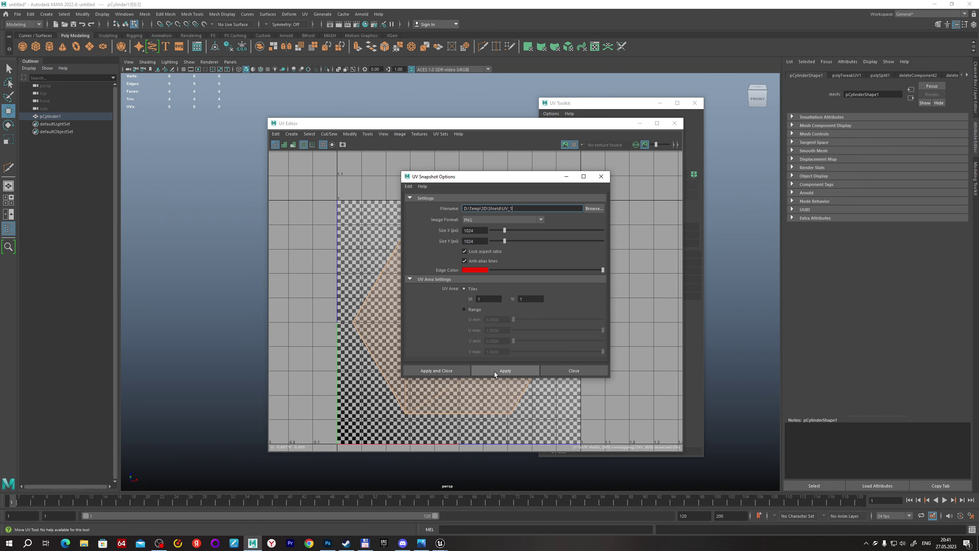
{"action": "left_click", "coordinate": [457, 371]}
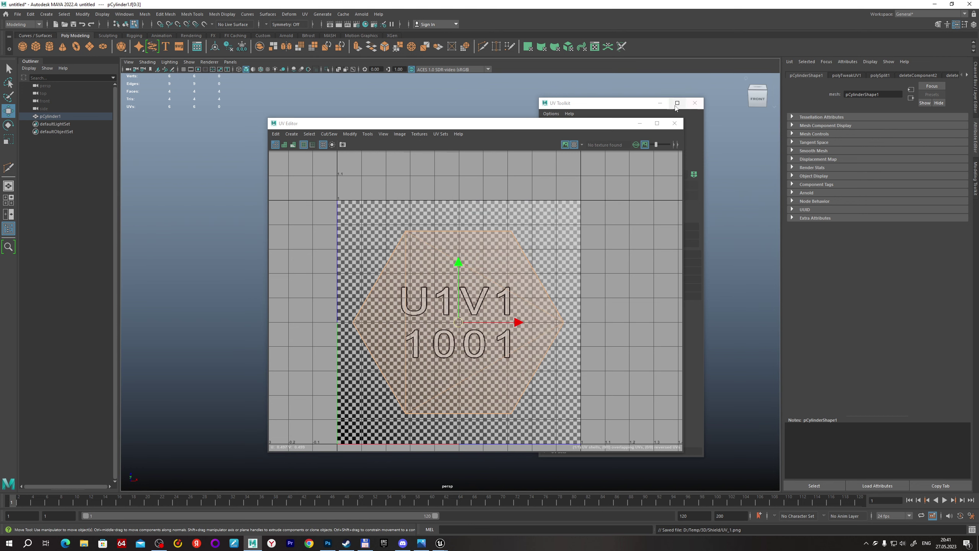
{"action": "left_click", "coordinate": [674, 123]}
{"action": "left_click", "coordinate": [694, 103]}
Try rotating the hexagon faces, then undo the first rotation attempt.
{"action": "scroll", "coordinate": [540, 225], "scroll_direction": "down", "scroll_amount": 3}
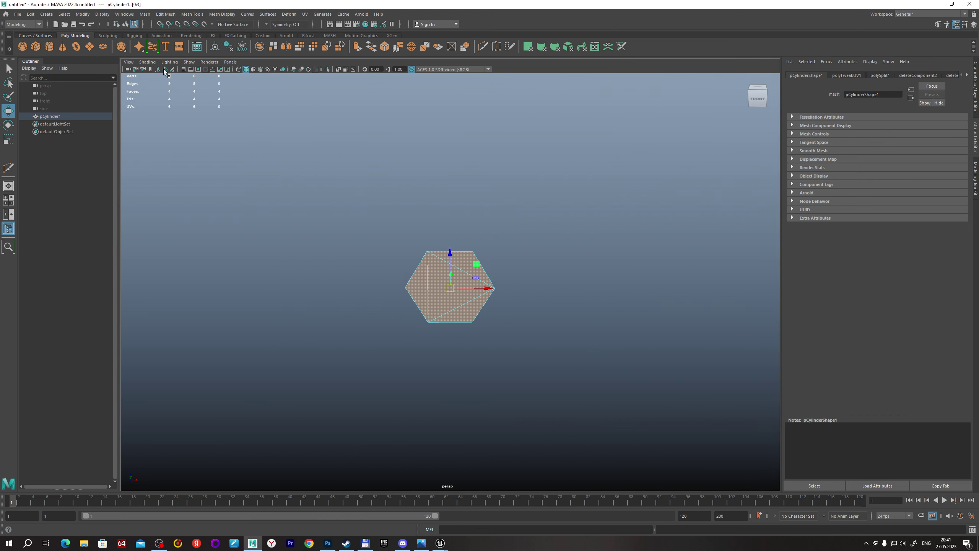
{"action": "key", "text": "e"}
{"action": "left_click_drag", "start_coordinate": [364, 230], "coordinate": [480, 215], "text": "alt"}
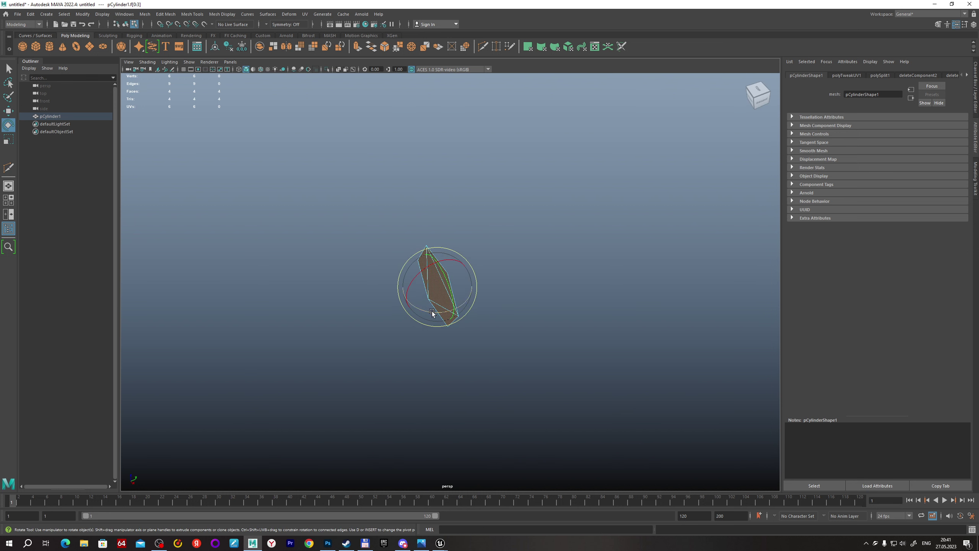
{"action": "key", "text": "w"}
{"action": "key", "text": "e"}
{"action": "left_click_drag", "start_coordinate": [433, 311], "coordinate": [487, 301]}
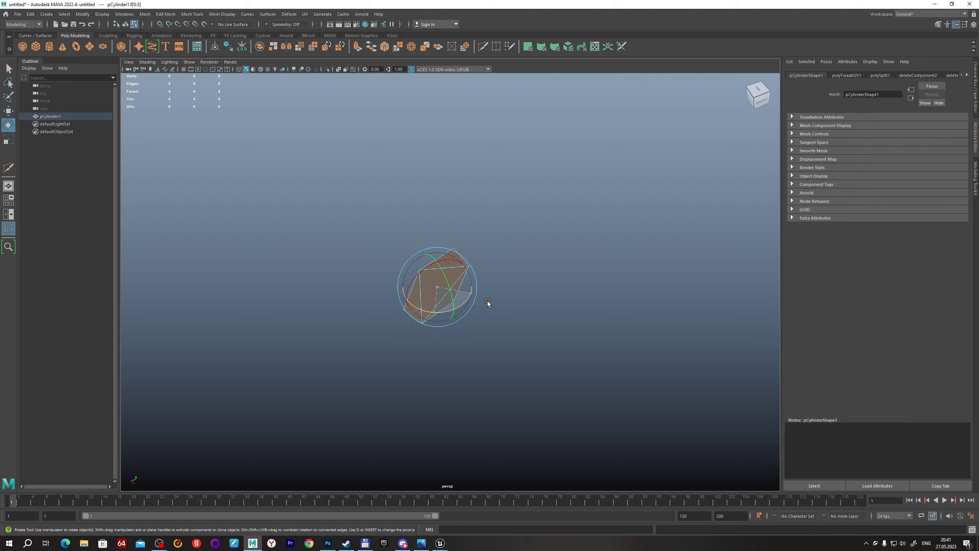
{"action": "key", "text": "ctrl+z"}
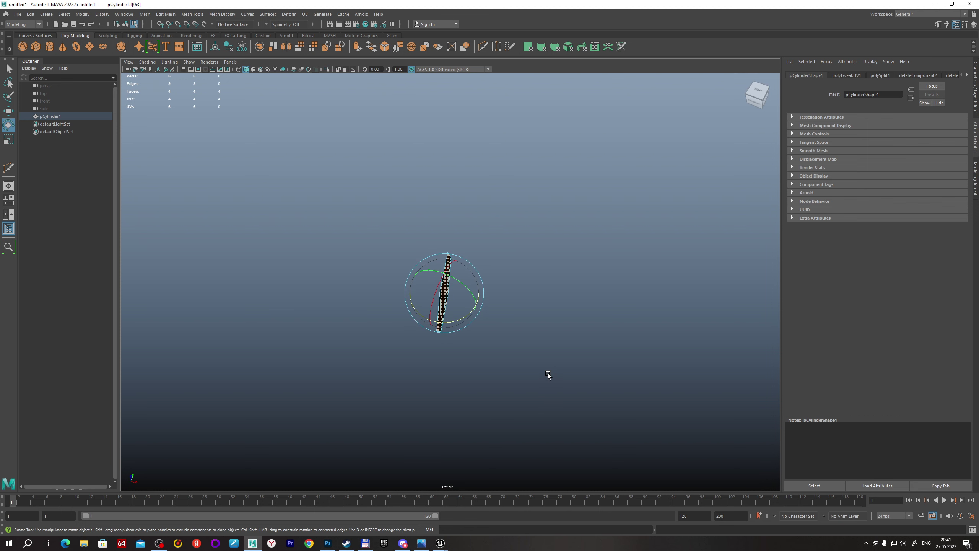
Rotate the hexagon 90° to stand sideways, deselect it, and view it face-on.
{"action": "key", "text": "w"}
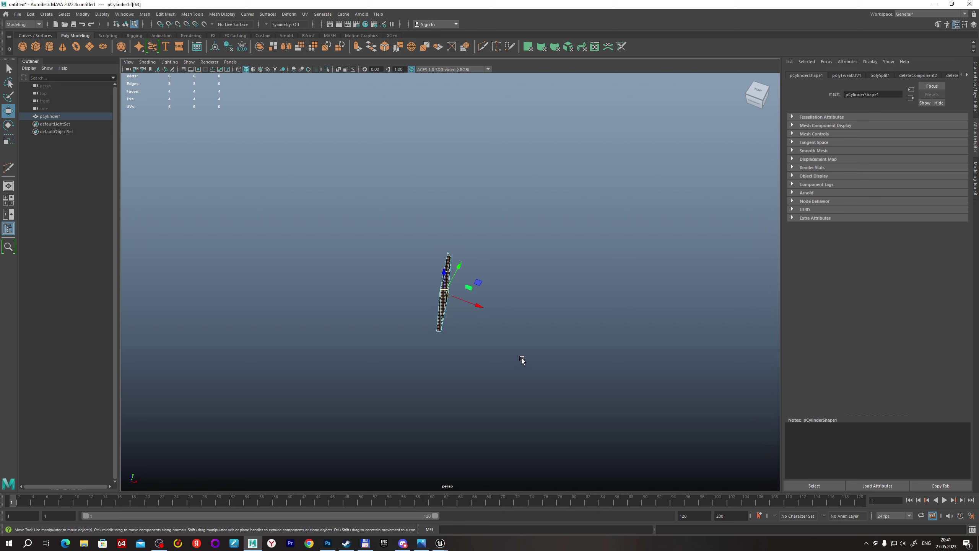
{"action": "key", "text": "e"}
{"action": "left_click_drag", "start_coordinate": [444, 328], "coordinate": [449, 327]}
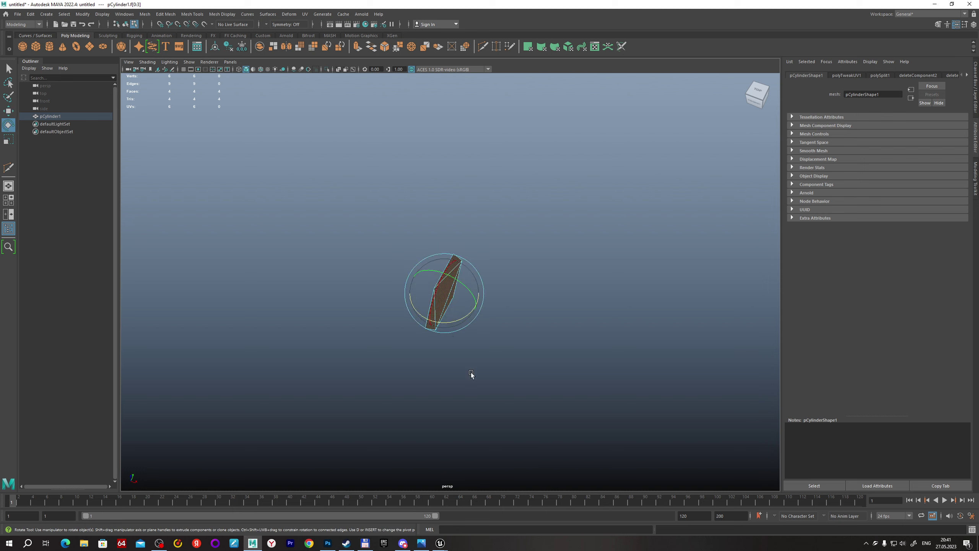
{"action": "key", "text": "w"}
{"action": "left_click_drag", "start_coordinate": [467, 385], "coordinate": [564, 336], "text": "alt"}
{"action": "key", "text": "q"}
{"action": "left_click", "coordinate": [582, 298]}
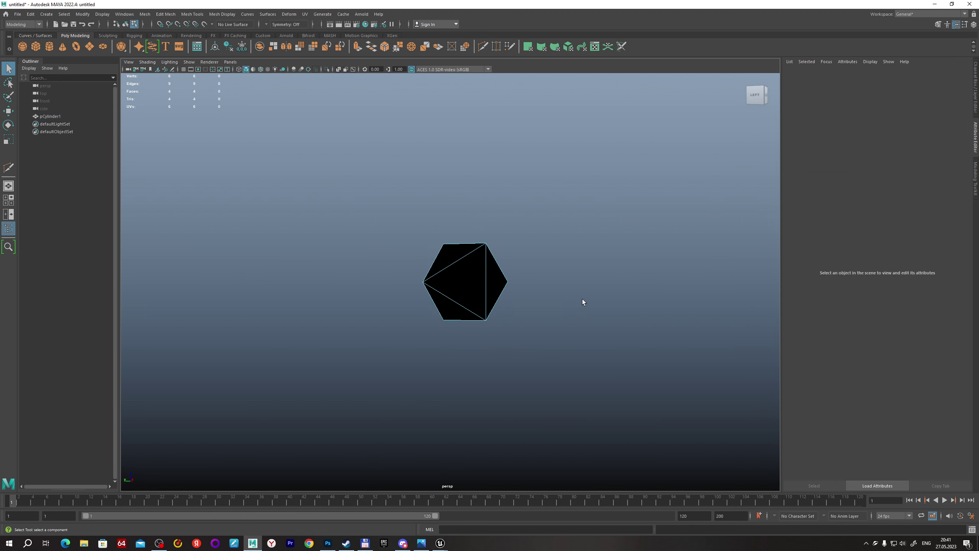
{"action": "left_click_drag", "start_coordinate": [582, 300], "coordinate": [459, 324], "text": "alt"}
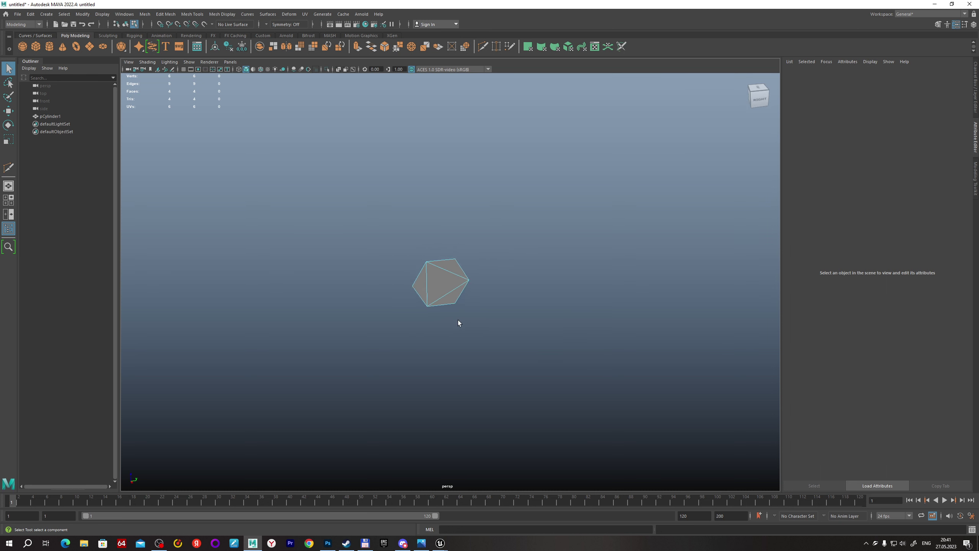
Create a polygon plane 800 wide and 400 high with 10×10 subdivisions.
{"action": "left_click", "coordinate": [90, 47]}
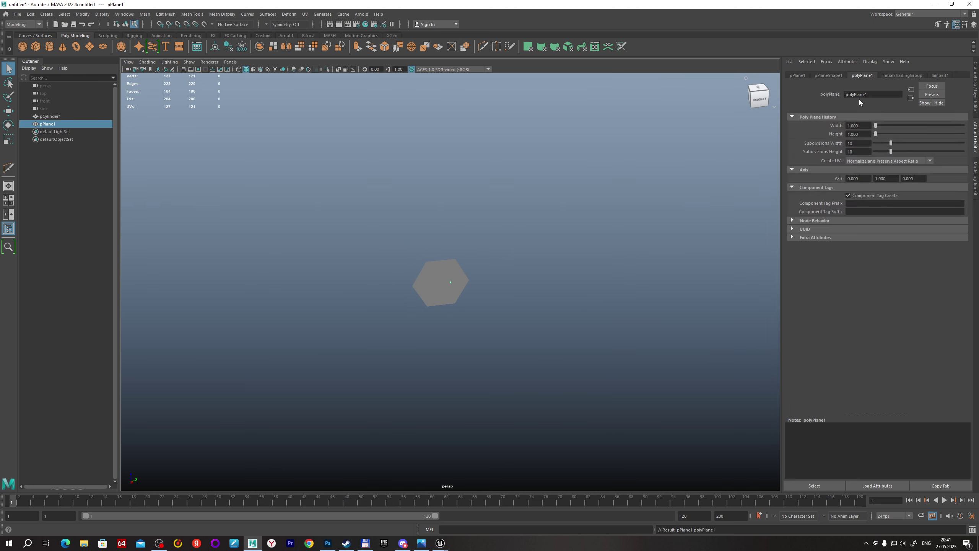
{"action": "double_click", "coordinate": [858, 125]}
{"action": "type", "text": "800"}
{"action": "key", "text": "Tab"}
{"action": "type", "text": "400"}
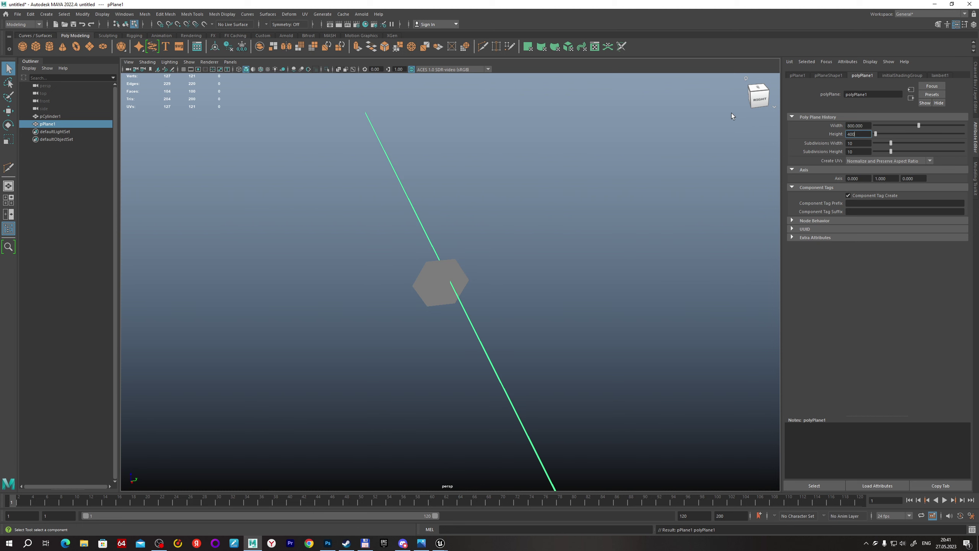
{"action": "key", "text": "Return"}
{"action": "left_click", "coordinate": [462, 262]}
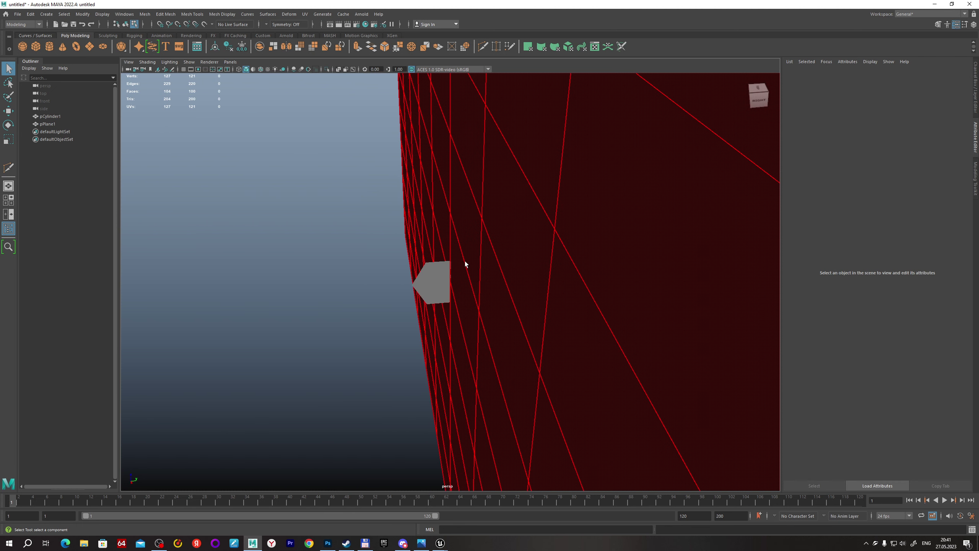
Rotate the plane -75 degrees, then undo that rotation.
{"action": "key", "text": "e"}
{"action": "mouse_move", "coordinate": [471, 259]}
{"action": "left_mouse_down", "text": "alt"}
{"action": "mouse_move", "coordinate": [500, 260]}
{"action": "mouse_move", "coordinate": [324, 266]}
{"action": "left_mouse_up", "text": "alt"}
{"action": "key", "text": "q"}
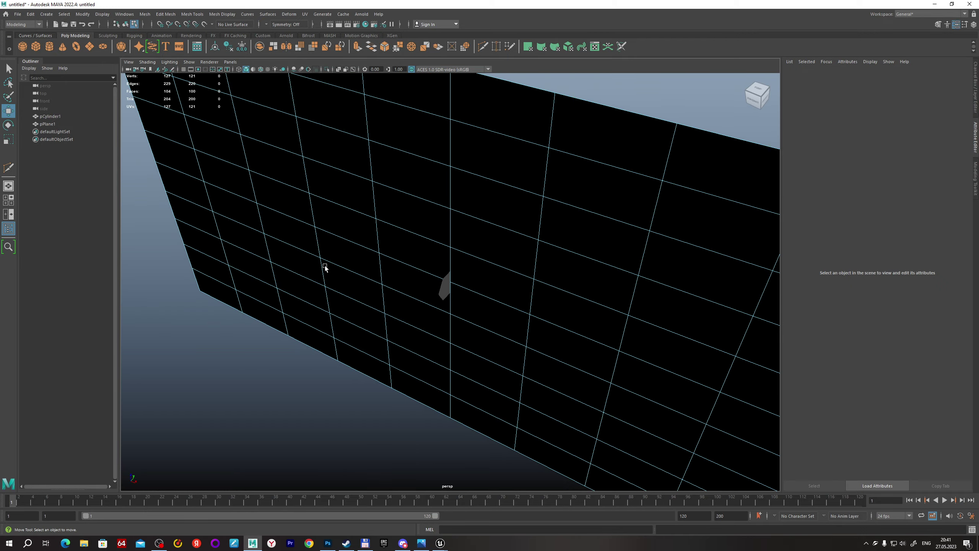
{"action": "key", "text": "ctrl+shift+a"}
{"action": "right_click_drag", "start_coordinate": [399, 251], "coordinate": [437, 240]}
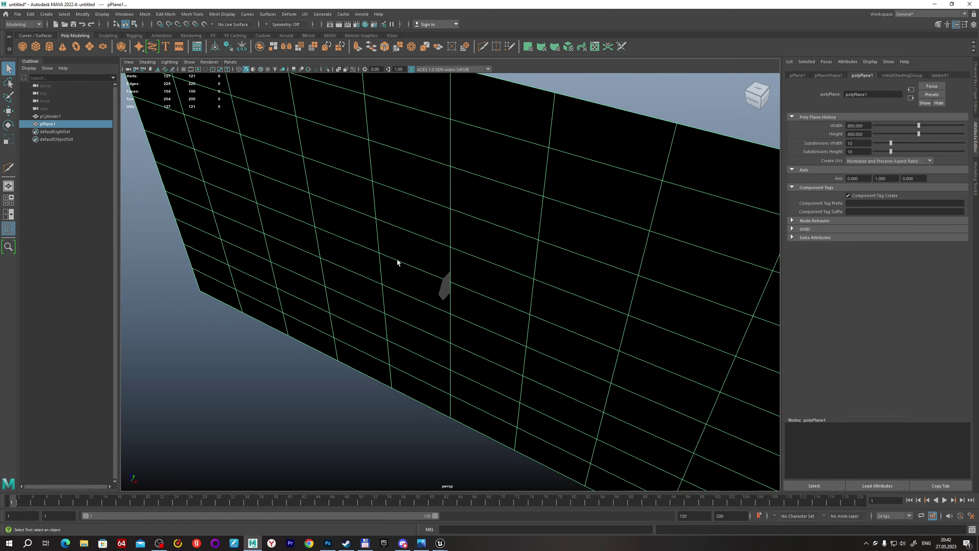
{"action": "key", "text": "e"}
{"action": "left_click_drag", "start_coordinate": [435, 304], "coordinate": [398, 308]}
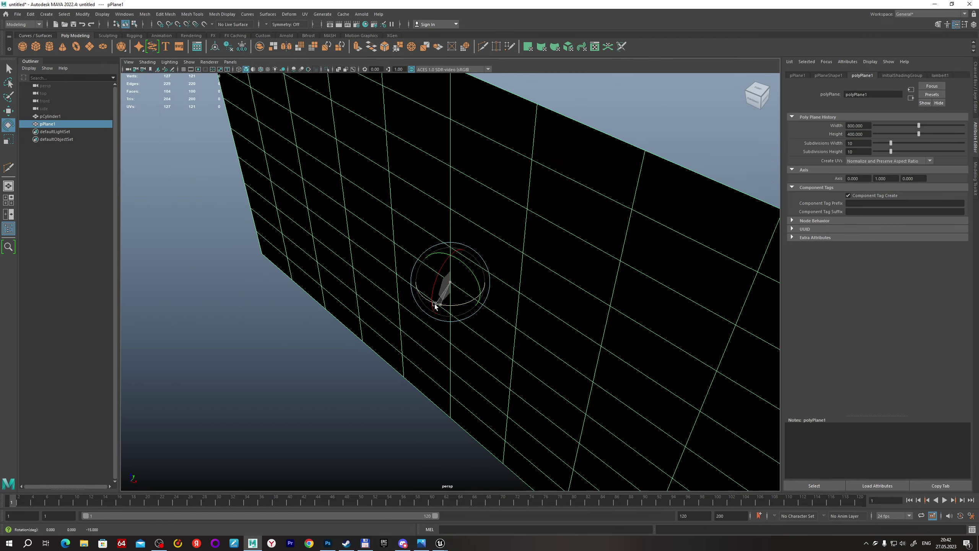
{"action": "key", "text": "ctrl+z"}
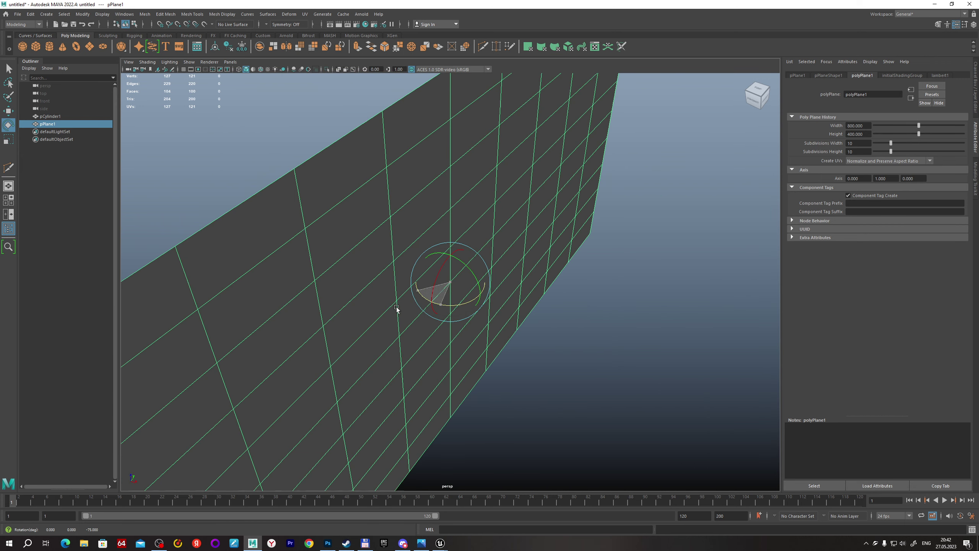
{"action": "key", "text": "shift+z"}
{"action": "left_click", "coordinate": [609, 337]}
{"action": "key", "text": "ctrl+z"}
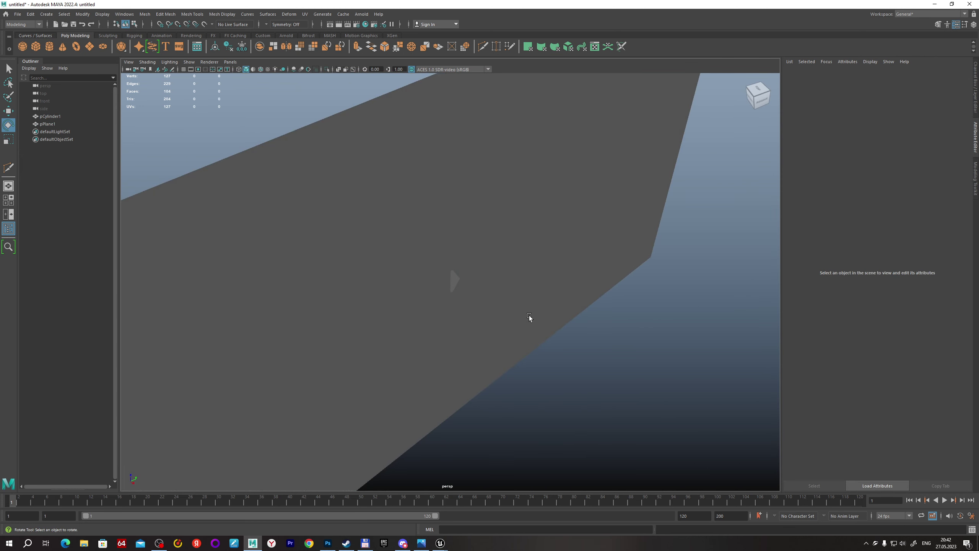
Rotate the plane to -90 degrees on Z so it stands upright.
{"action": "left_click", "coordinate": [479, 283]}
{"action": "mouse_move", "coordinate": [573, 338]}
{"action": "left_mouse_down", "text": "alt"}
{"action": "mouse_move", "coordinate": [592, 366]}
{"action": "mouse_move", "coordinate": [576, 375]}
{"action": "left_mouse_up", "text": "alt"}
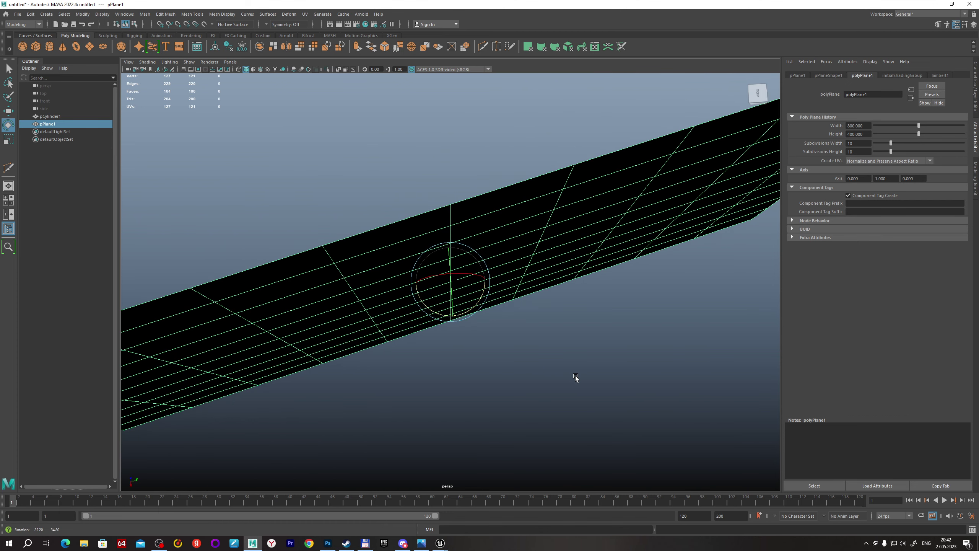
{"action": "left_click_drag", "start_coordinate": [445, 317], "coordinate": [437, 317]}
{"action": "left_click", "coordinate": [438, 317]}
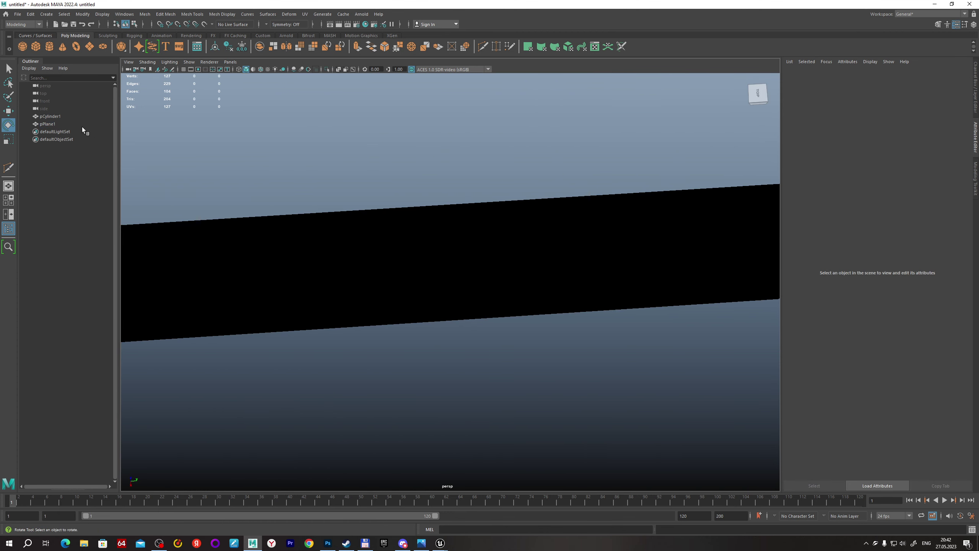
{"action": "left_click", "coordinate": [48, 124]}
Frame pCylinder1 in the side view and move it up and to the left.
{"action": "left_click", "coordinate": [58, 117]}
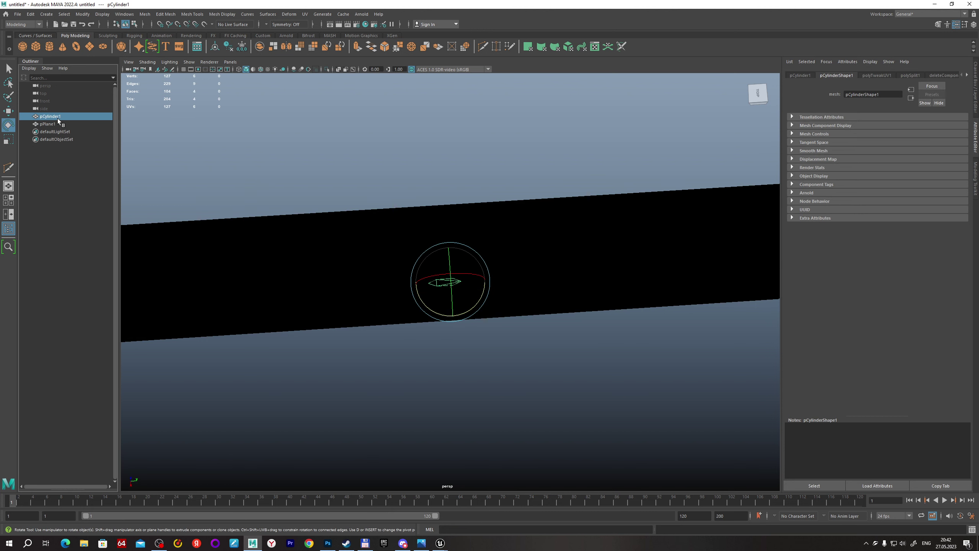
{"action": "key", "text": "w"}
{"action": "key", "text": "f"}
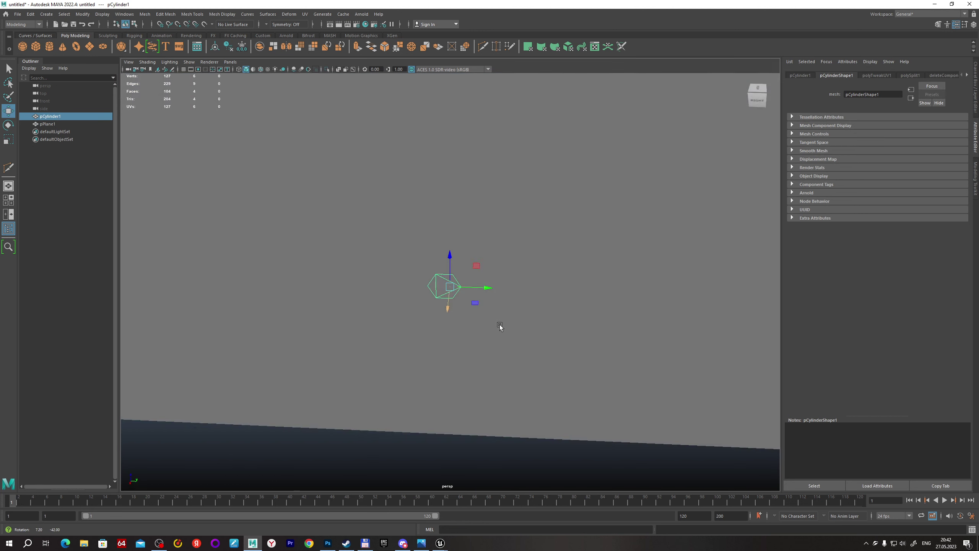
{"action": "key", "text": "space"}
{"action": "key", "text": "space"}
{"action": "scroll", "coordinate": [543, 377], "scroll_direction": "down", "scroll_amount": 3}
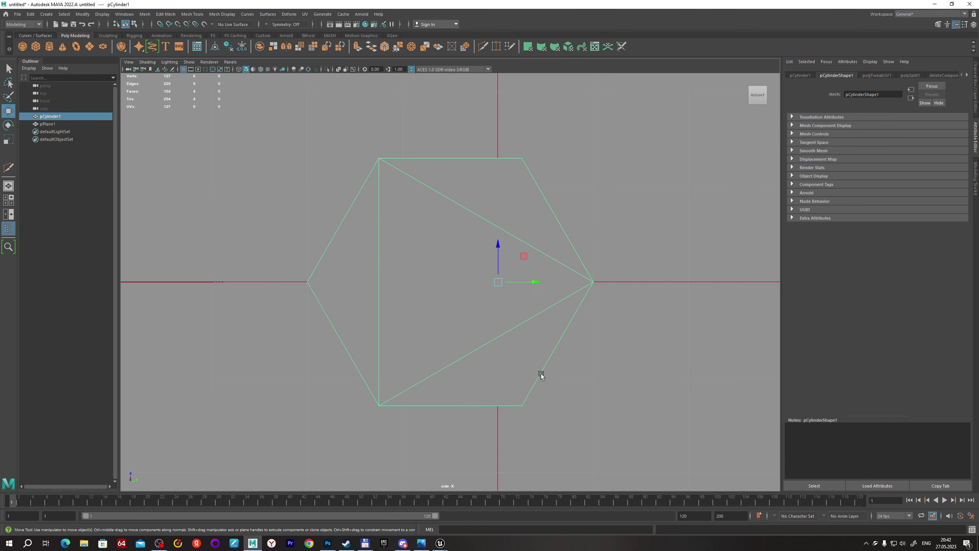
{"action": "scroll", "coordinate": [541, 373], "scroll_direction": "down", "scroll_amount": 2}
{"action": "scroll", "coordinate": [506, 343], "scroll_direction": "down", "scroll_amount": 2}
{"action": "scroll", "coordinate": [501, 329], "scroll_direction": "down", "scroll_amount": 2}
{"action": "scroll", "coordinate": [488, 316], "scroll_direction": "down", "scroll_amount": 2}
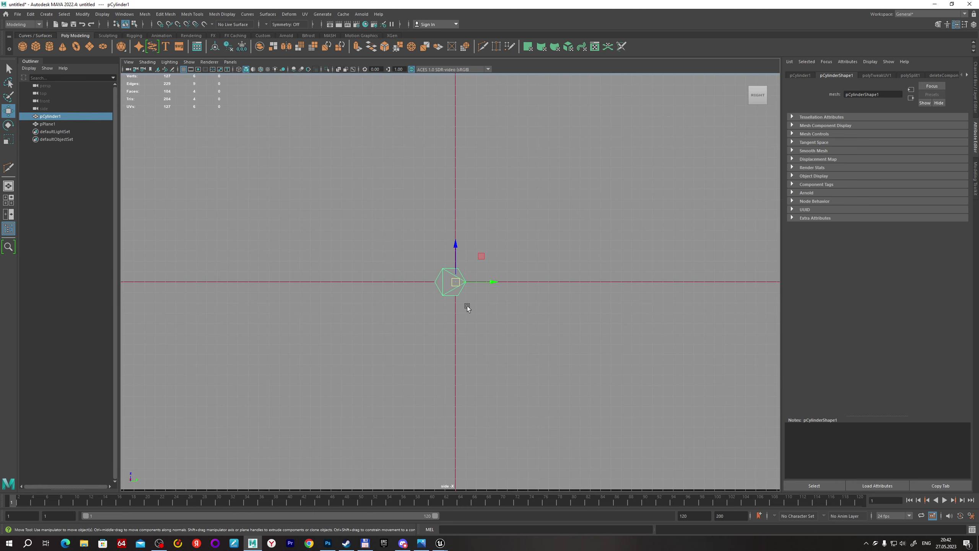
{"action": "scroll", "coordinate": [488, 315], "scroll_direction": "down", "scroll_amount": 2}
{"action": "scroll", "coordinate": [488, 313], "scroll_direction": "down", "scroll_amount": 2}
{"action": "mouse_move", "coordinate": [491, 295]}
{"action": "left_mouse_down"}
{"action": "mouse_move", "coordinate": [284, 121]}
{"action": "mouse_move", "coordinate": [258, 157]}
{"action": "left_mouse_up"}
{"action": "scroll", "coordinate": [256, 164], "scroll_direction": "up", "scroll_amount": 2}
{"action": "middle_click_drag", "start_coordinate": [255, 169], "coordinate": [597, 286], "text": "alt"}
{"action": "scroll", "coordinate": [571, 272], "scroll_direction": "up", "scroll_amount": 3}
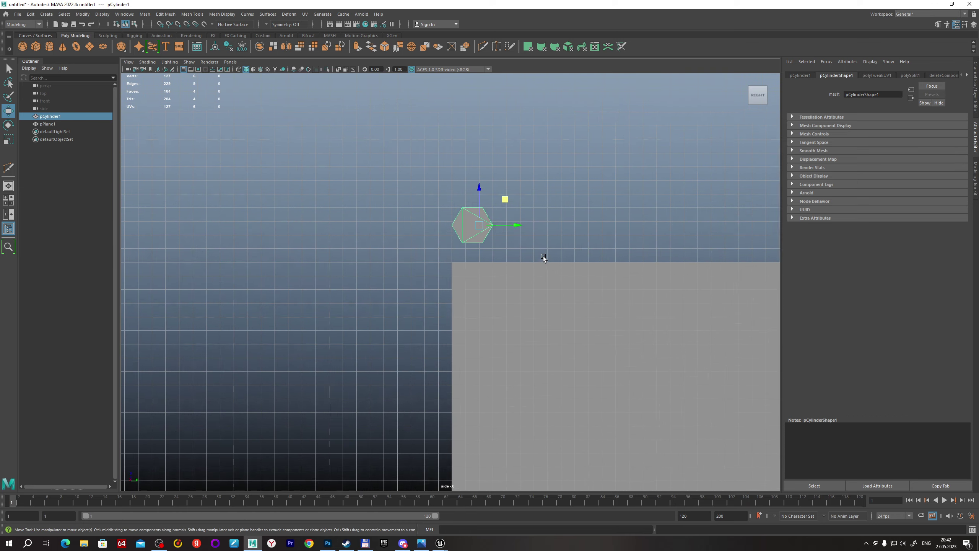
{"action": "scroll", "coordinate": [555, 236], "scroll_direction": "up", "scroll_amount": 2}
{"action": "mouse_move", "coordinate": [566, 215]}
{"action": "middle_mouse_down", "text": "alt"}
{"action": "mouse_move", "coordinate": [514, 317]}
{"action": "mouse_move", "coordinate": [482, 233]}
{"action": "middle_mouse_up", "text": "alt"}
{"action": "scroll", "coordinate": [528, 305], "scroll_direction": "up", "scroll_amount": 2}
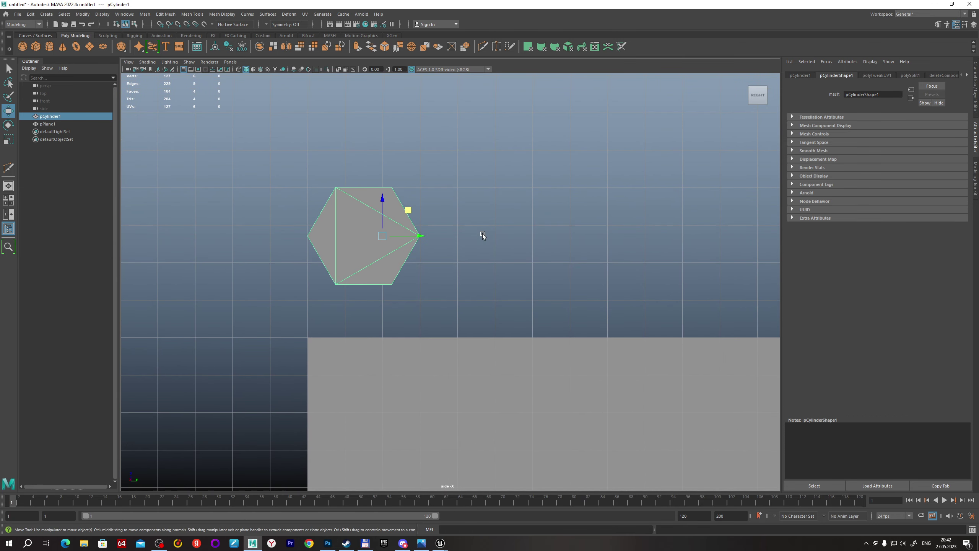
Duplicate the hexagon and nest the copy edge to edge below-right of the original.
{"action": "key", "text": "ctrl+d"}
{"action": "left_click_drag", "start_coordinate": [407, 210], "coordinate": [463, 284]}
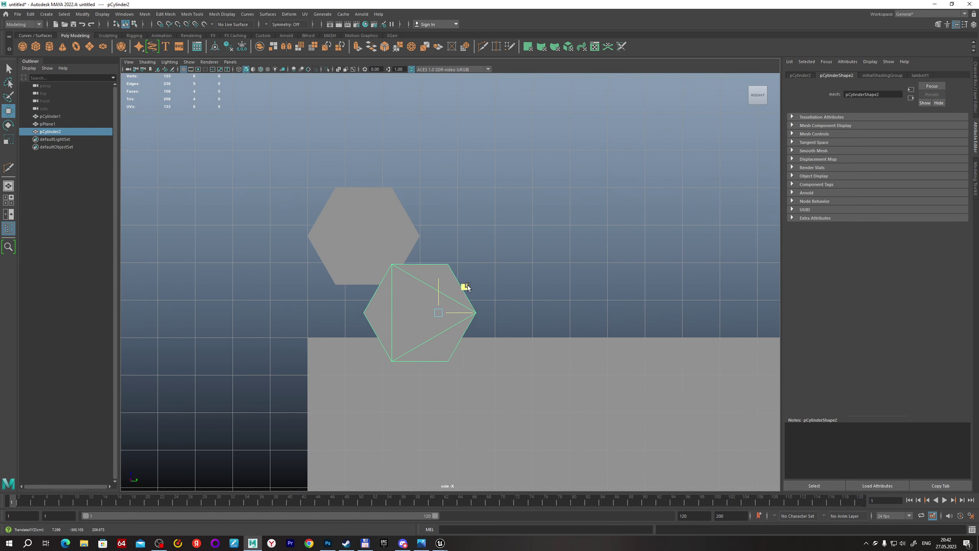
{"action": "scroll", "coordinate": [498, 278], "scroll_direction": "up", "scroll_amount": 2}
{"action": "scroll", "coordinate": [483, 277], "scroll_direction": "up", "scroll_amount": 3}
{"action": "scroll", "coordinate": [483, 277], "scroll_direction": "up", "scroll_amount": 1}
{"action": "middle_click_drag", "start_coordinate": [483, 277], "coordinate": [575, 258], "text": "alt"}
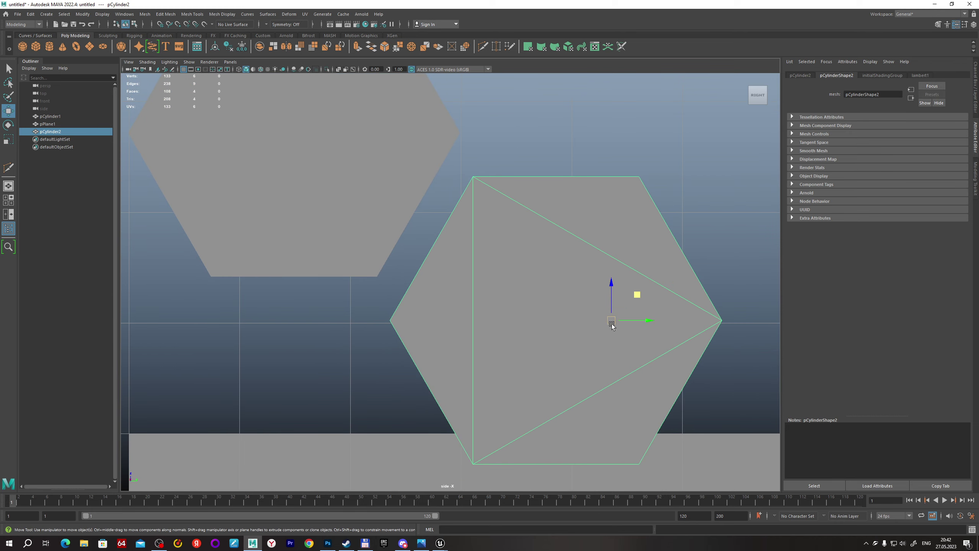
{"action": "mouse_move", "coordinate": [613, 321]}
{"action": "left_mouse_down"}
{"action": "mouse_move", "coordinate": [595, 302]}
{"action": "mouse_move", "coordinate": [605, 281]}
{"action": "left_mouse_up"}
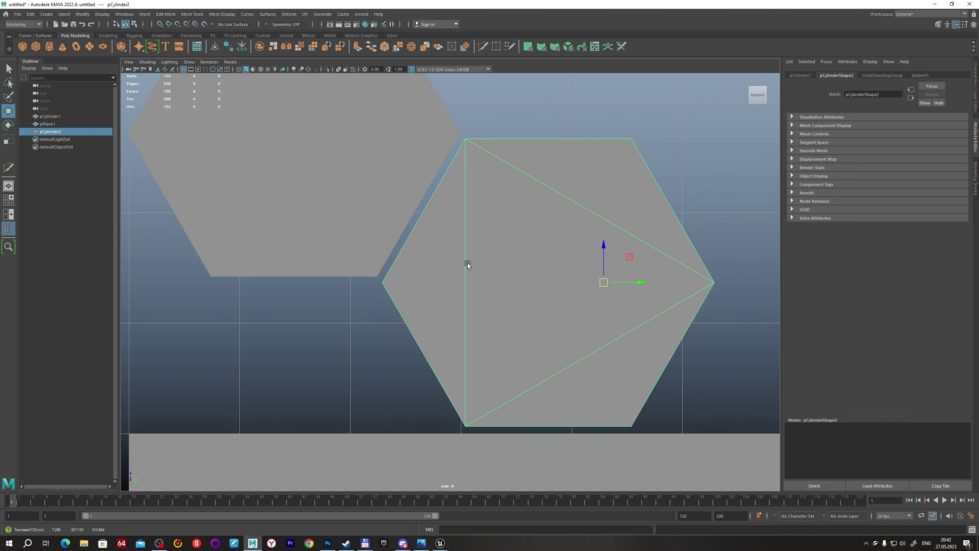
Select both hexagons together.
{"action": "left_click", "coordinate": [411, 226]}
{"action": "left_click", "coordinate": [392, 213]}
{"action": "left_click", "coordinate": [455, 249], "text": "shift"}
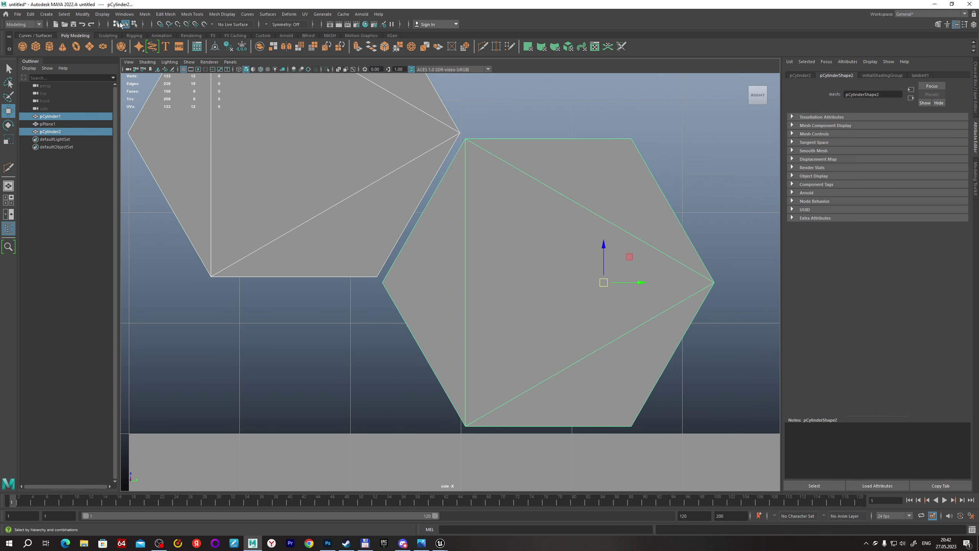
{"action": "left_click", "coordinate": [142, 14]}
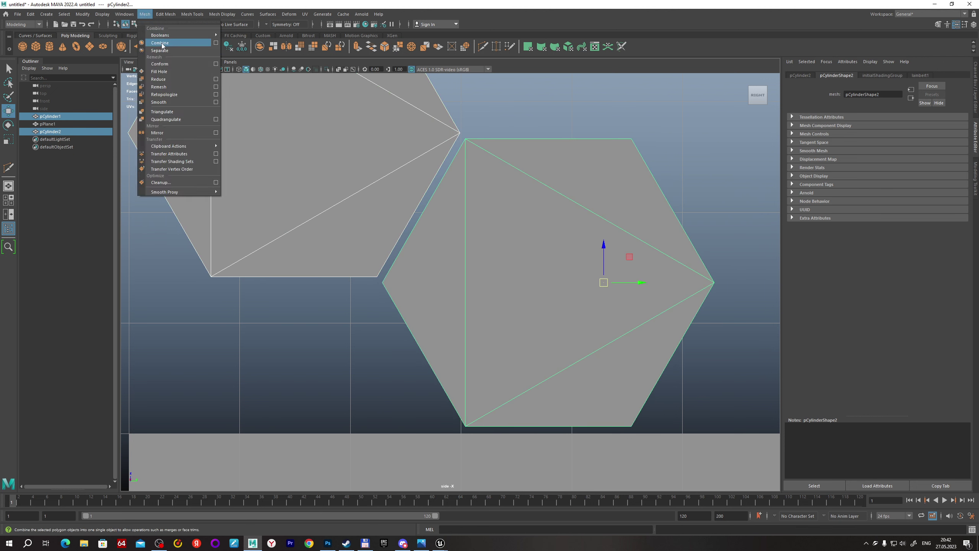
Combine both hexagons into pCylinder3, delete its history, and move it slightly left.
{"action": "left_click", "coordinate": [164, 41]}
{"action": "left_click", "coordinate": [229, 46]}
{"action": "scroll", "coordinate": [286, 161], "scroll_direction": "down", "scroll_amount": 3}
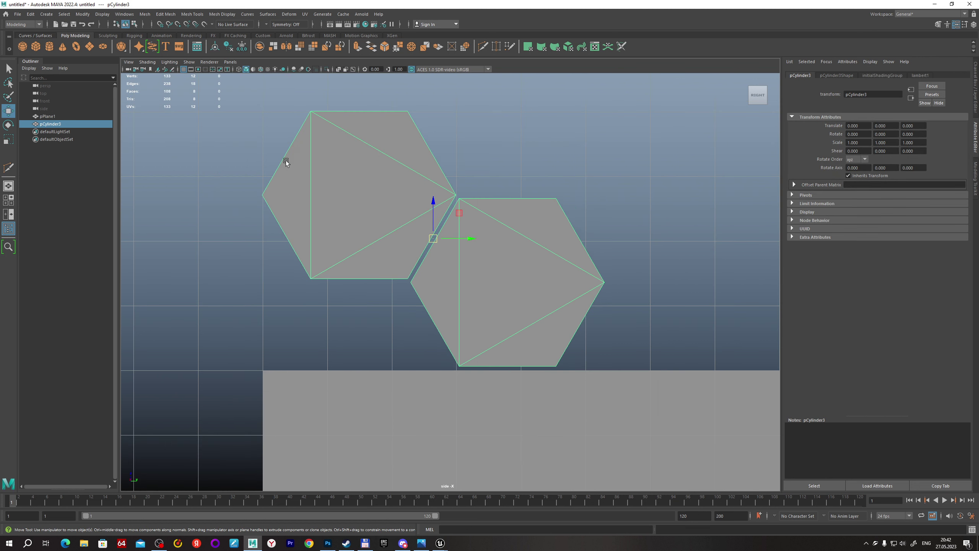
{"action": "scroll", "coordinate": [286, 161], "scroll_direction": "down", "scroll_amount": 2}
{"action": "mouse_move", "coordinate": [451, 256]}
{"action": "left_mouse_down"}
{"action": "mouse_move", "coordinate": [464, 232]}
{"action": "mouse_move", "coordinate": [405, 330]}
{"action": "left_mouse_up"}
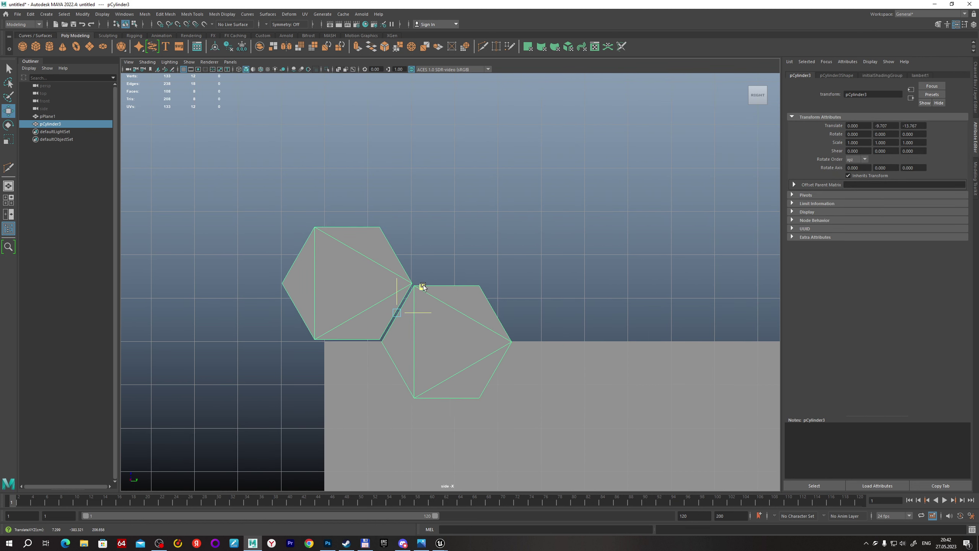
{"action": "scroll", "coordinate": [406, 329], "scroll_direction": "up", "scroll_amount": 3}
{"action": "scroll", "coordinate": [404, 305], "scroll_direction": "up", "scroll_amount": 2}
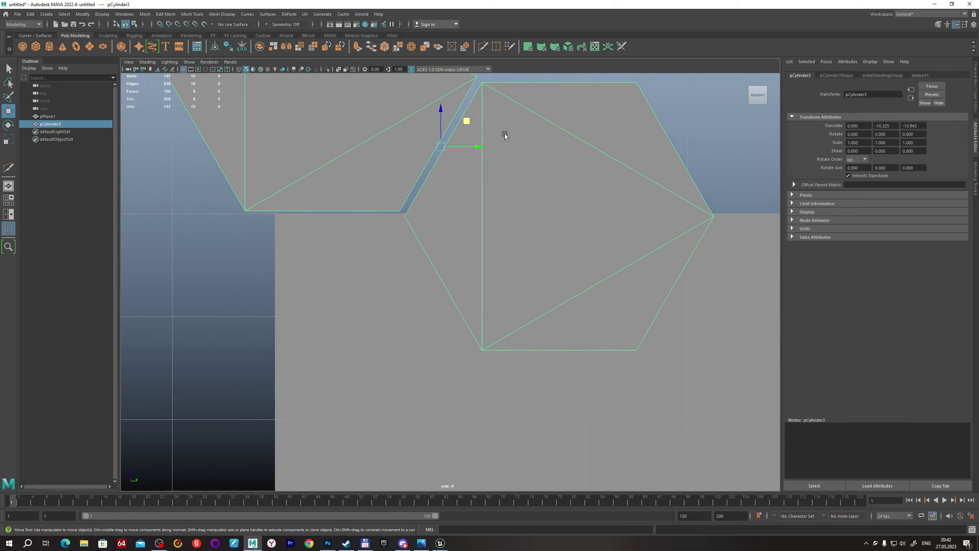
{"action": "scroll", "coordinate": [497, 185], "scroll_direction": "up", "scroll_amount": 1}
{"action": "left_click_drag", "start_coordinate": [499, 188], "coordinate": [435, 190]}
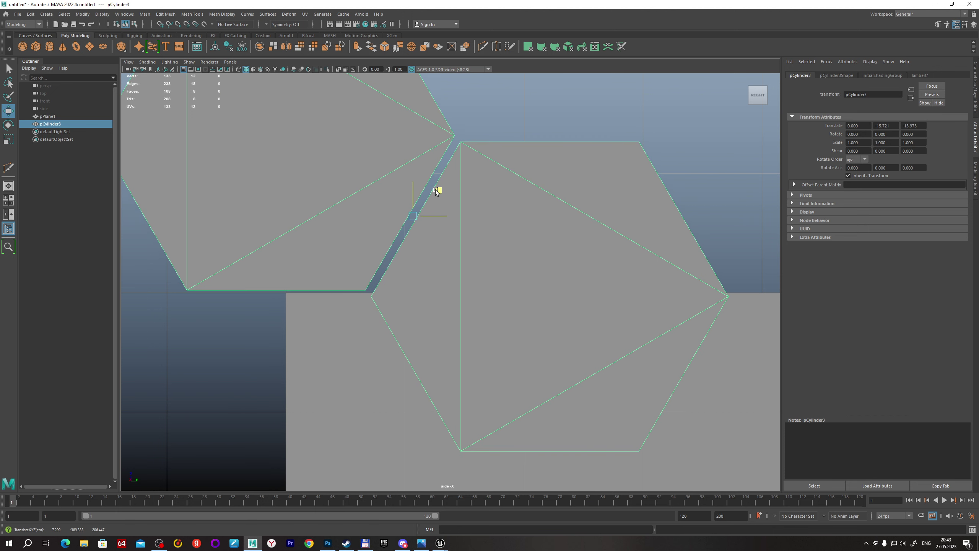
In Duplicate Special, set a 27 translate offset and make one trial copy of the hexagon pair.
{"action": "left_click", "coordinate": [30, 13]}
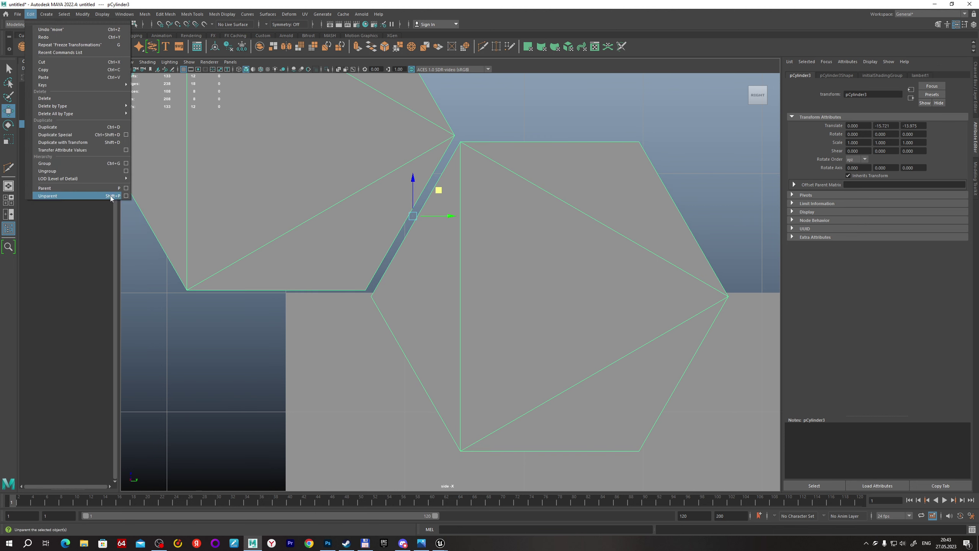
{"action": "left_click", "coordinate": [126, 135]}
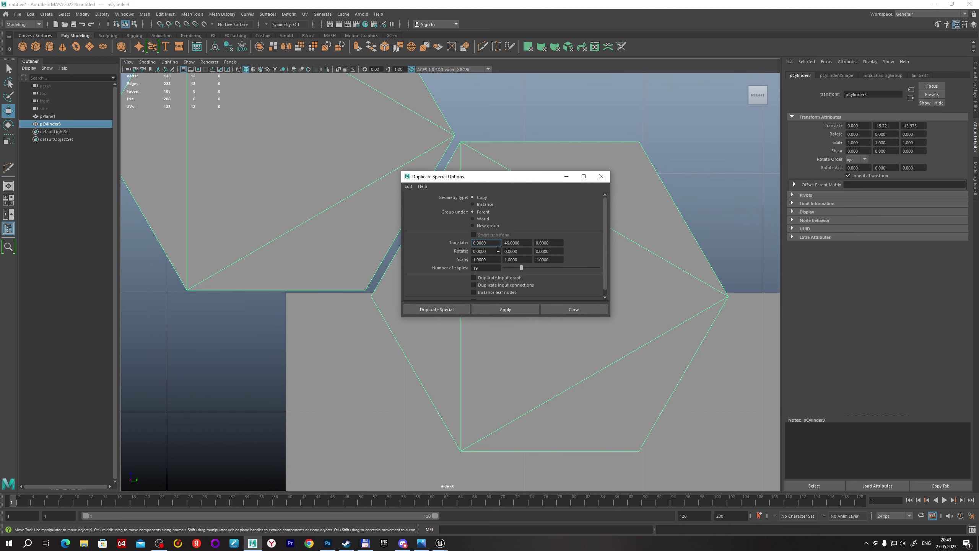
{"action": "left_click", "coordinate": [521, 242]}
{"action": "key", "text": "BackSpace"}
{"action": "key", "text": "BackSpace"}
{"action": "key", "text": "BackSpace"}
{"action": "key", "text": "Tab"}
{"action": "type", "text": "2"}
{"action": "left_click", "coordinate": [491, 268]}
{"action": "key", "text": "BackSpace"}
{"action": "key", "text": "BackSpace"}
{"action": "left_click", "coordinate": [492, 307]}
Delete the stray top hexagon from the side view.
{"action": "scroll", "coordinate": [400, 366], "scroll_direction": "down", "scroll_amount": 1}
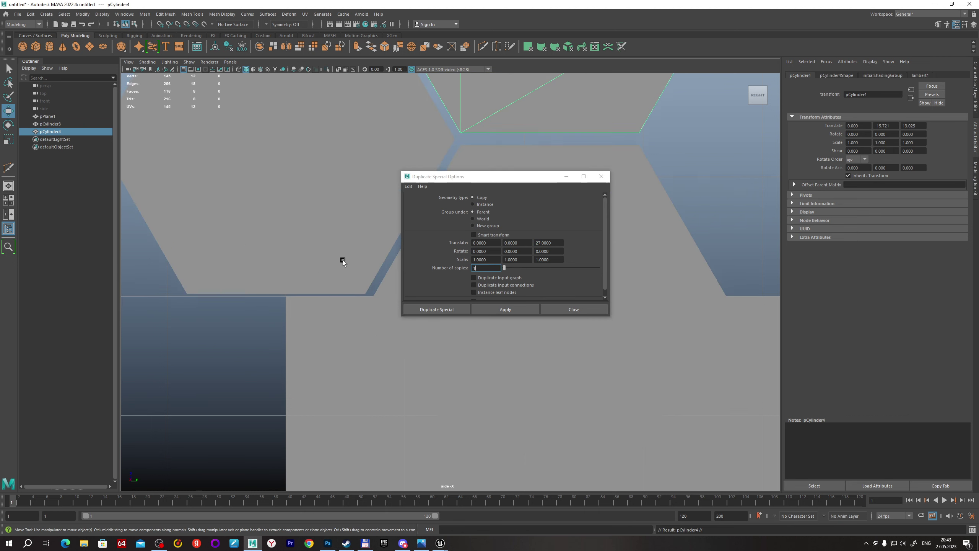
{"action": "scroll", "coordinate": [343, 260], "scroll_direction": "down", "scroll_amount": 3}
{"action": "scroll", "coordinate": [344, 268], "scroll_direction": "down", "scroll_amount": 2}
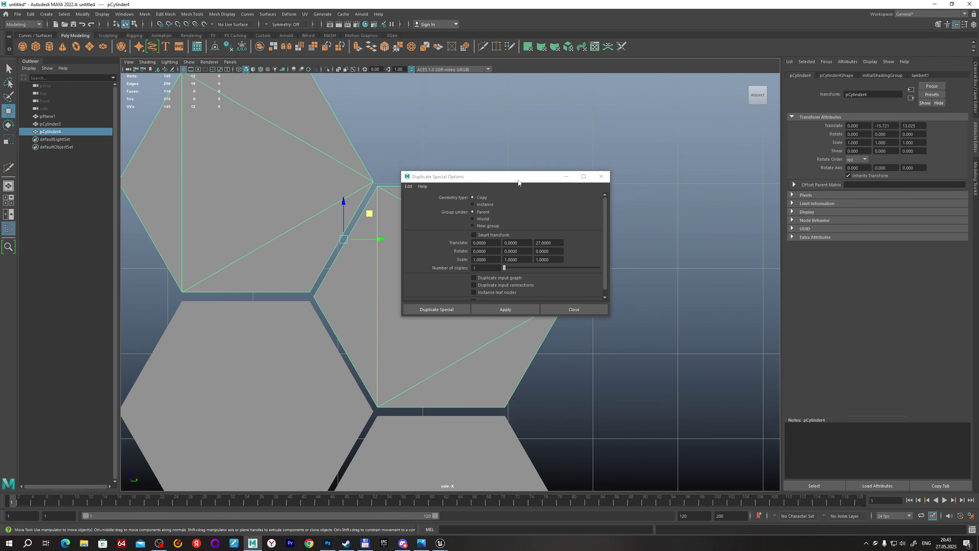
{"action": "left_click_drag", "start_coordinate": [518, 182], "coordinate": [625, 172]}
{"action": "middle_click_drag", "start_coordinate": [448, 333], "coordinate": [423, 221], "text": "alt"}
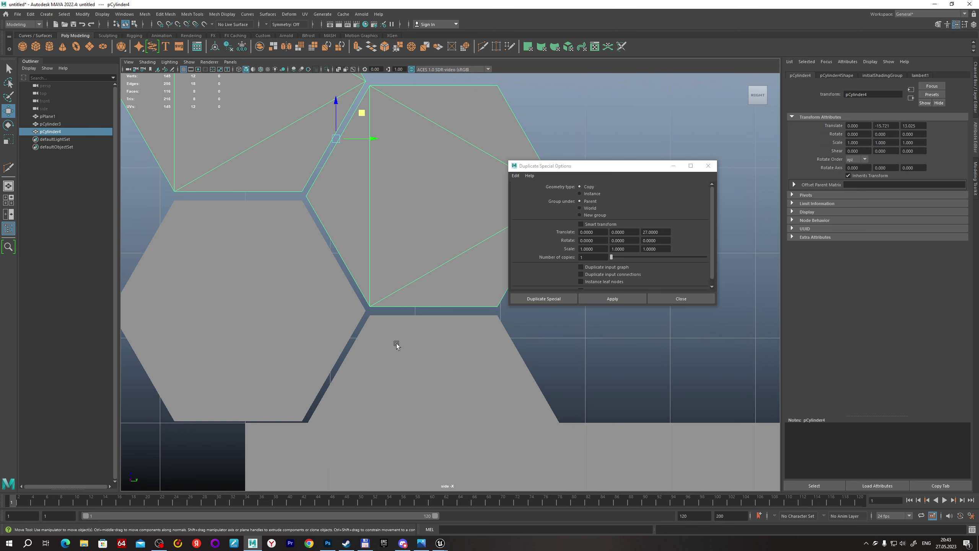
{"action": "middle_click_drag", "start_coordinate": [408, 363], "coordinate": [410, 291], "text": "alt"}
{"action": "mouse_move", "coordinate": [410, 291]}
{"action": "right_mouse_down"}
{"action": "mouse_move", "coordinate": [438, 298]}
{"action": "mouse_move", "coordinate": [410, 312]}
{"action": "right_mouse_up"}
{"action": "left_click", "coordinate": [402, 311]}
{"action": "mouse_move", "coordinate": [405, 326]}
{"action": "left_mouse_down"}
{"action": "mouse_move", "coordinate": [517, 362]}
{"action": "mouse_move", "coordinate": [468, 374]}
{"action": "left_mouse_up"}
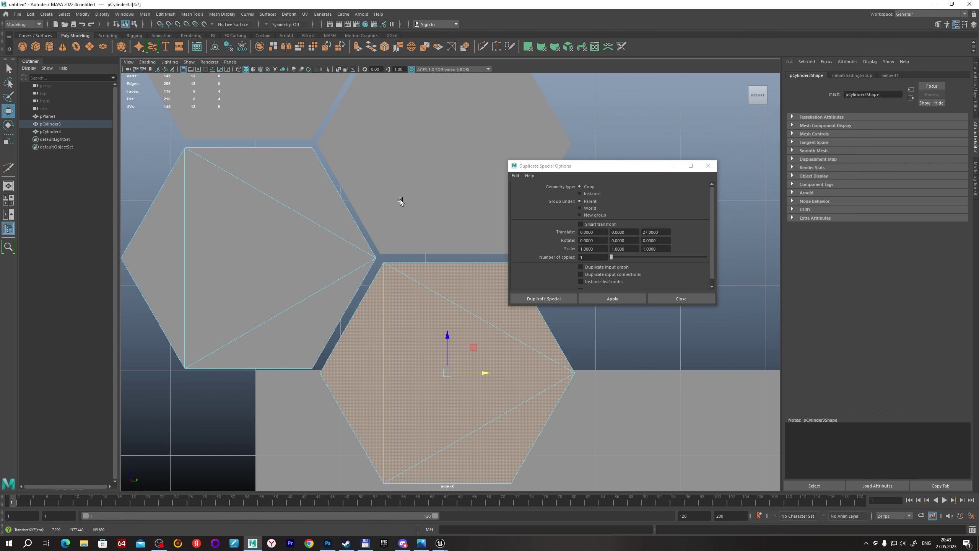
{"action": "key", "text": "q"}
{"action": "right_click_drag", "start_coordinate": [398, 198], "coordinate": [420, 186]}
{"action": "left_click", "coordinate": [421, 162]}
{"action": "key", "text": "Delete"}
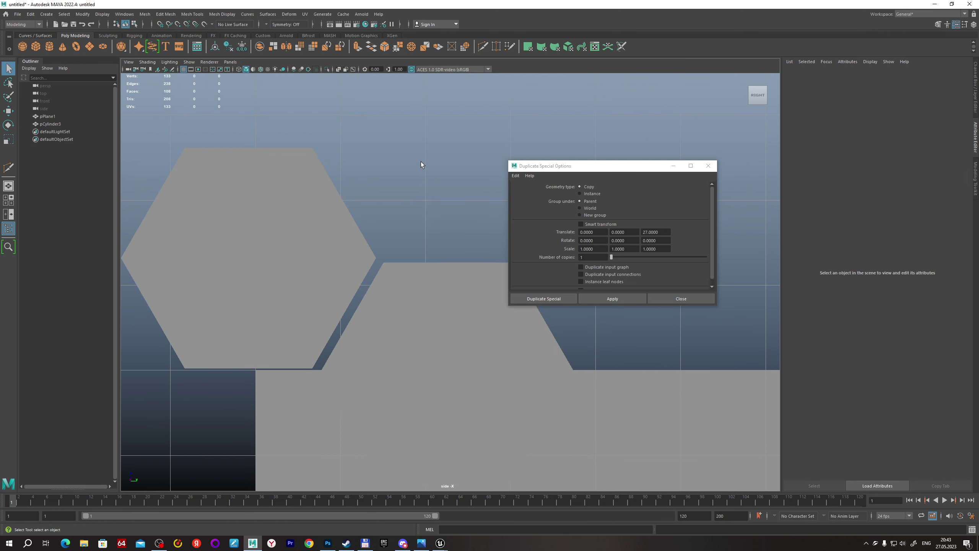
Select pCylinder3 and enter Translate Z -27 and 18 copies in Duplicate Special.
{"action": "left_click", "coordinate": [276, 338]}
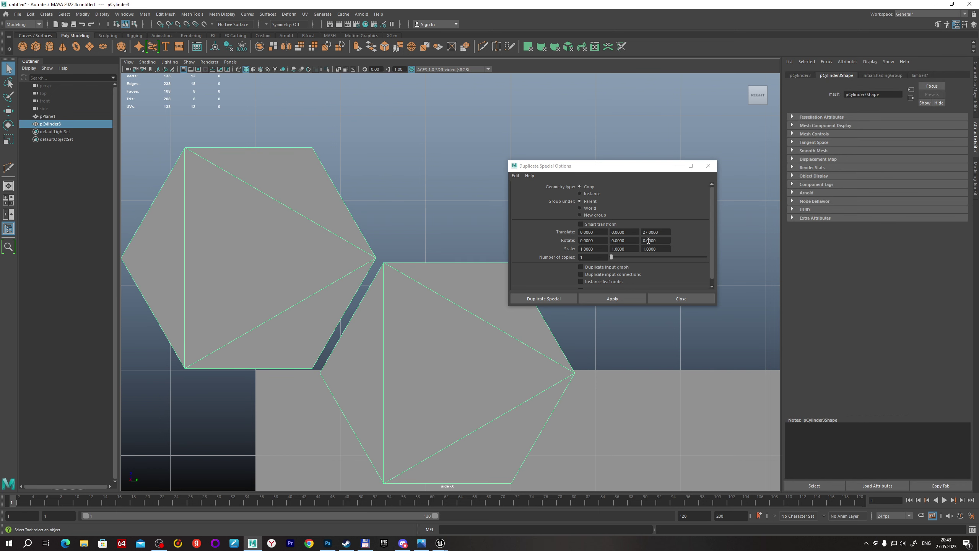
{"action": "left_click", "coordinate": [661, 231]}
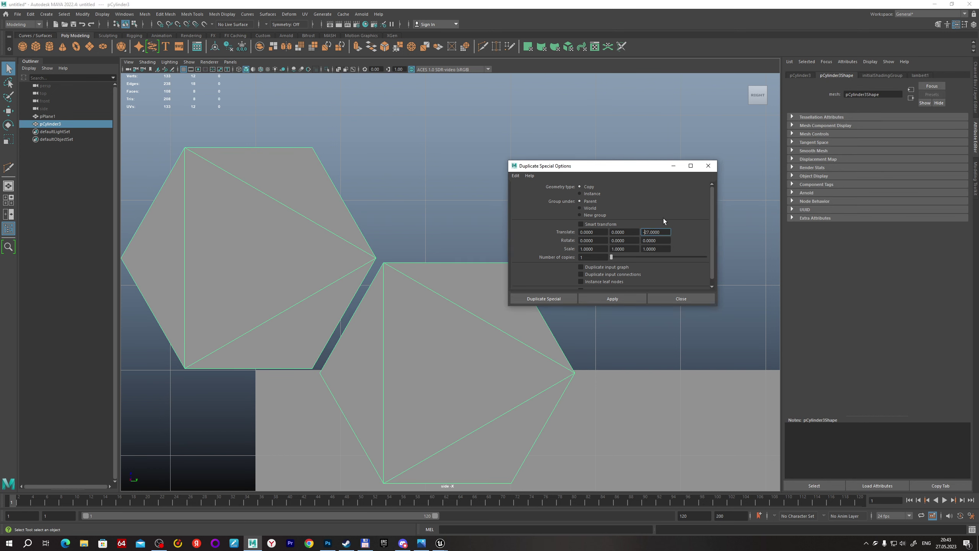
{"action": "scroll", "coordinate": [590, 270], "scroll_direction": "down", "scroll_amount": 1}
{"action": "left_click", "coordinate": [595, 250]}
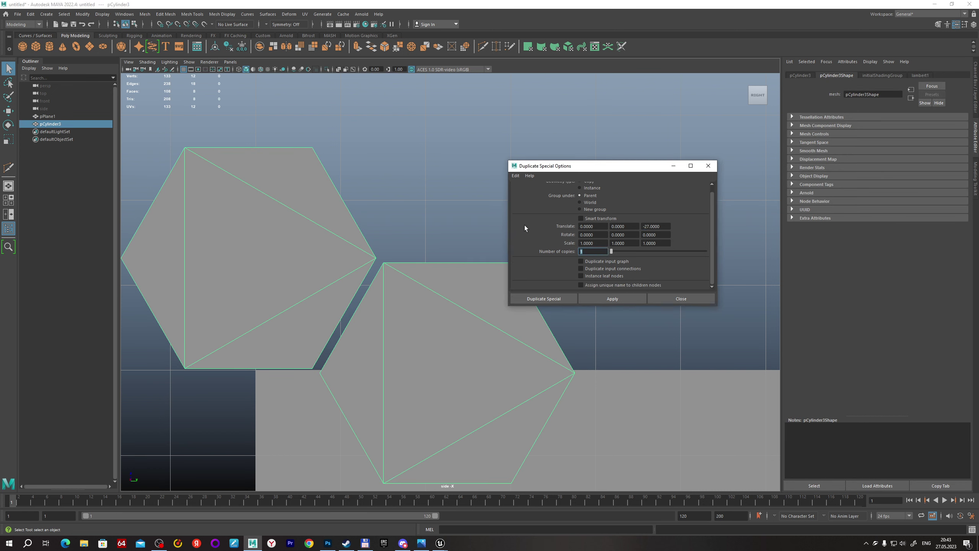
{"action": "type", "text": "8"}
Create 18 copies of the hexagon pair at -27 Z spacing.
{"action": "left_click", "coordinate": [612, 298]}
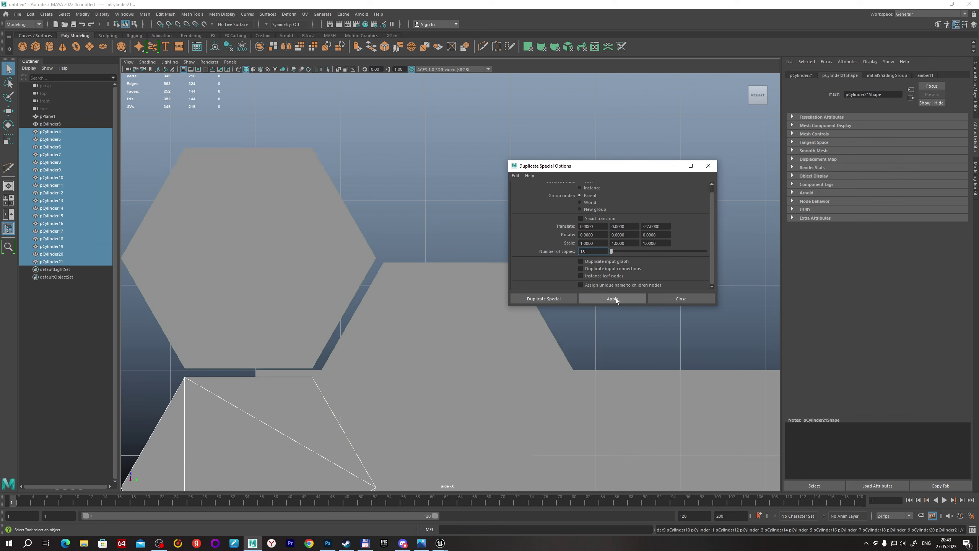
{"action": "scroll", "coordinate": [385, 160], "scroll_direction": "down", "scroll_amount": 2}
{"action": "scroll", "coordinate": [397, 232], "scroll_direction": "down", "scroll_amount": 1}
{"action": "scroll", "coordinate": [417, 323], "scroll_direction": "down", "scroll_amount": 1}
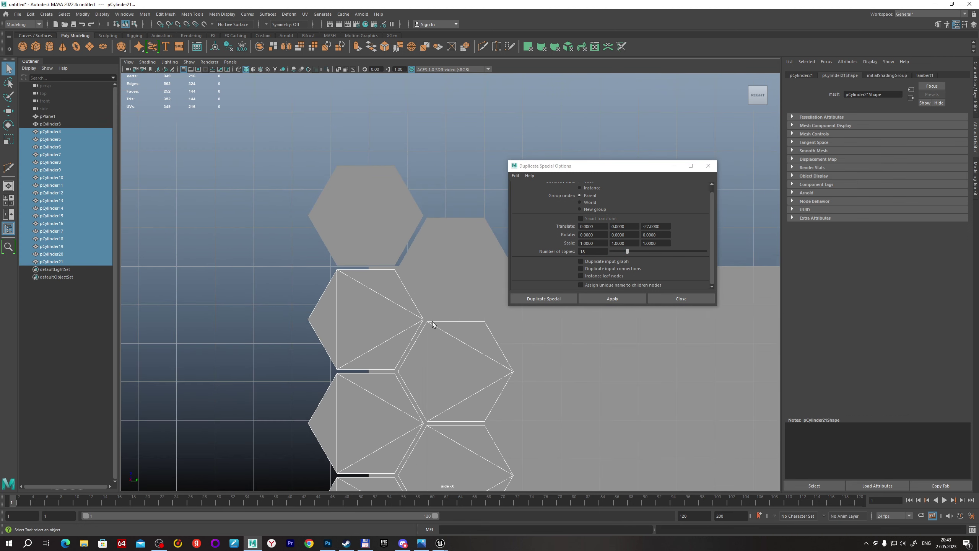
{"action": "scroll", "coordinate": [385, 193], "scroll_direction": "down", "scroll_amount": 1}
{"action": "scroll", "coordinate": [401, 250], "scroll_direction": "down", "scroll_amount": 1}
{"action": "scroll", "coordinate": [424, 281], "scroll_direction": "down", "scroll_amount": 1}
{"action": "scroll", "coordinate": [440, 311], "scroll_direction": "down", "scroll_amount": 1}
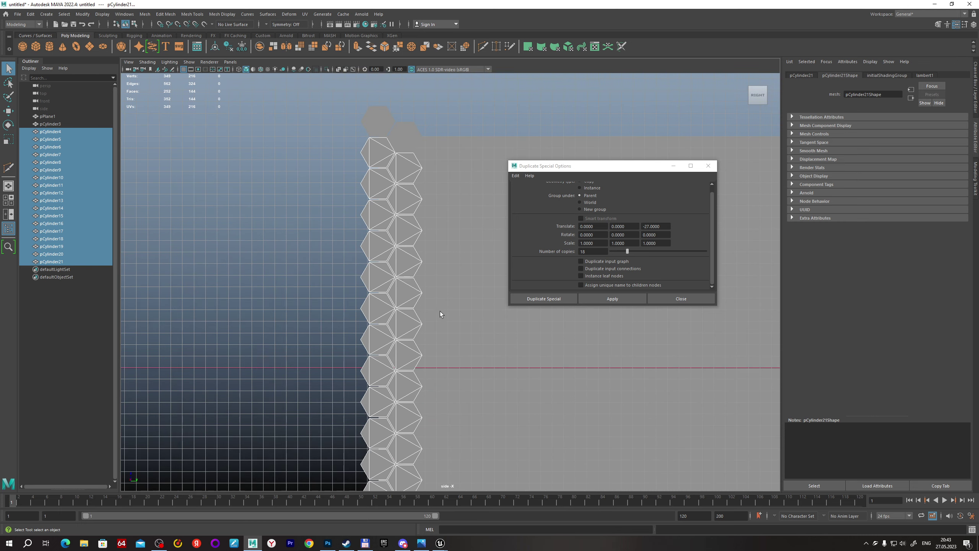
{"action": "mouse_move", "coordinate": [440, 311]}
{"action": "middle_mouse_down", "text": "alt"}
{"action": "mouse_move", "coordinate": [349, 177]}
{"action": "mouse_move", "coordinate": [385, 273]}
{"action": "middle_mouse_up", "text": "alt"}
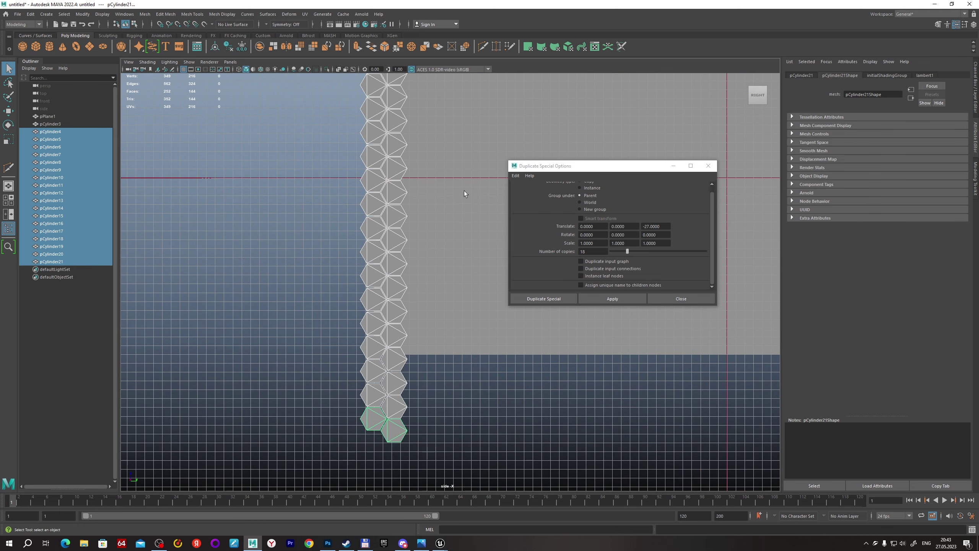
{"action": "scroll", "coordinate": [421, 281], "scroll_direction": "down", "scroll_amount": 1}
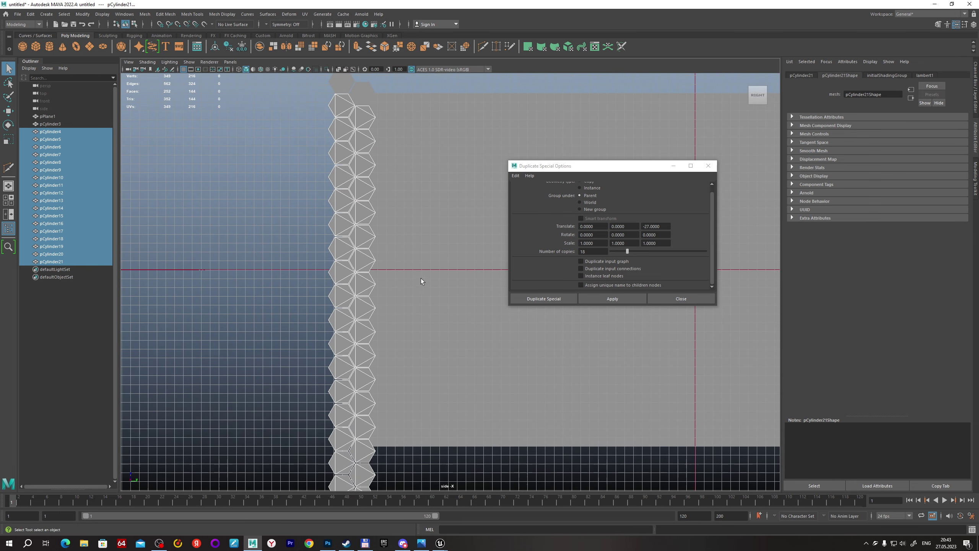
Combine all copies into pCylinder22, then delete history and freeze transforms.
{"action": "left_click", "coordinate": [50, 123], "text": "ctrl"}
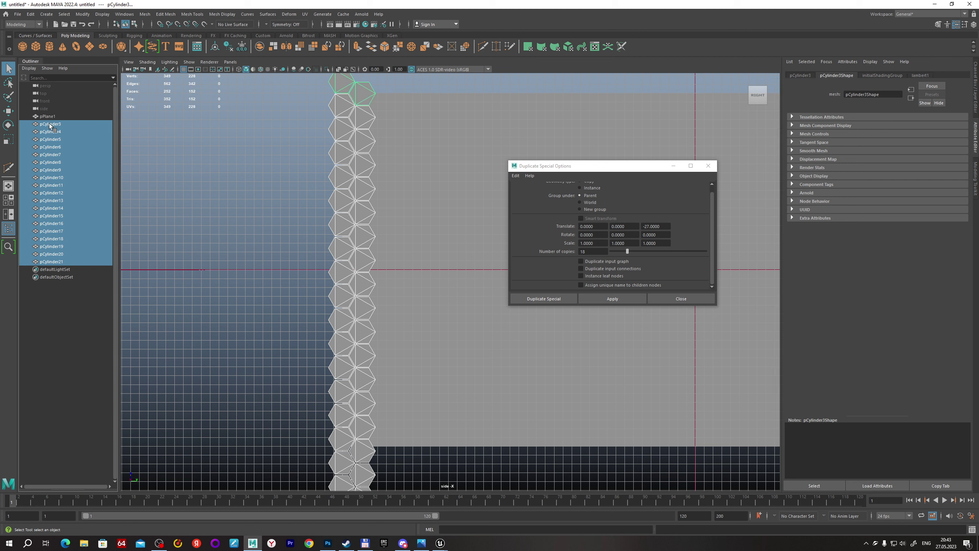
{"action": "left_click", "coordinate": [145, 14]}
{"action": "left_click", "coordinate": [159, 42]}
{"action": "middle_click_drag", "start_coordinate": [392, 130], "coordinate": [356, 164], "text": "alt"}
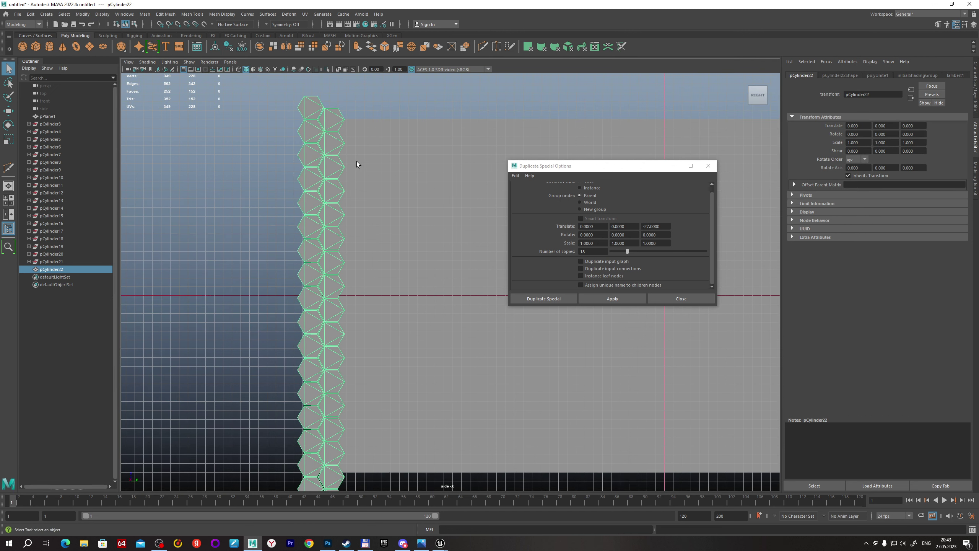
{"action": "left_click", "coordinate": [229, 46]}
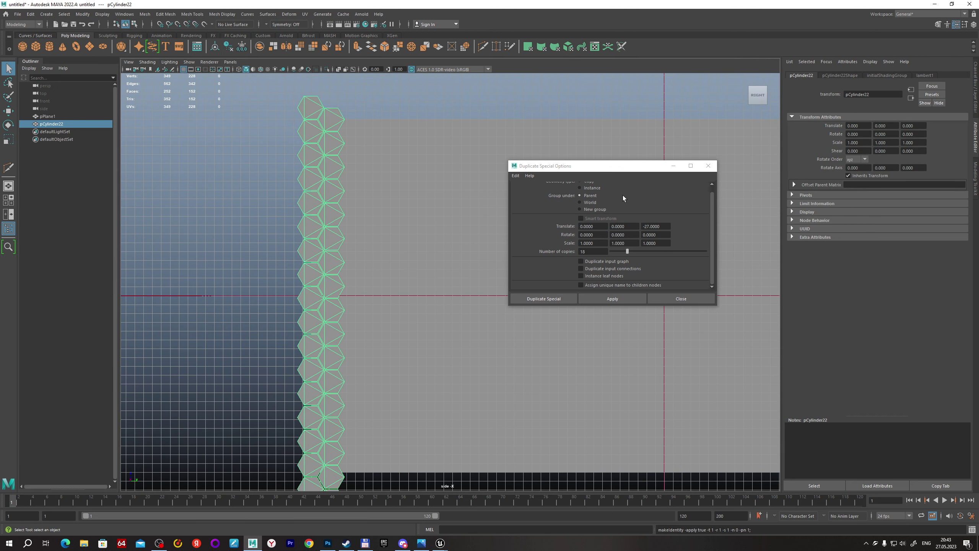
Set Translate Z to 0 with a Y offset, test one copy, then undo it.
{"action": "left_click", "coordinate": [655, 226]}
{"action": "type", "text": "0"}
{"action": "key", "text": "Return"}
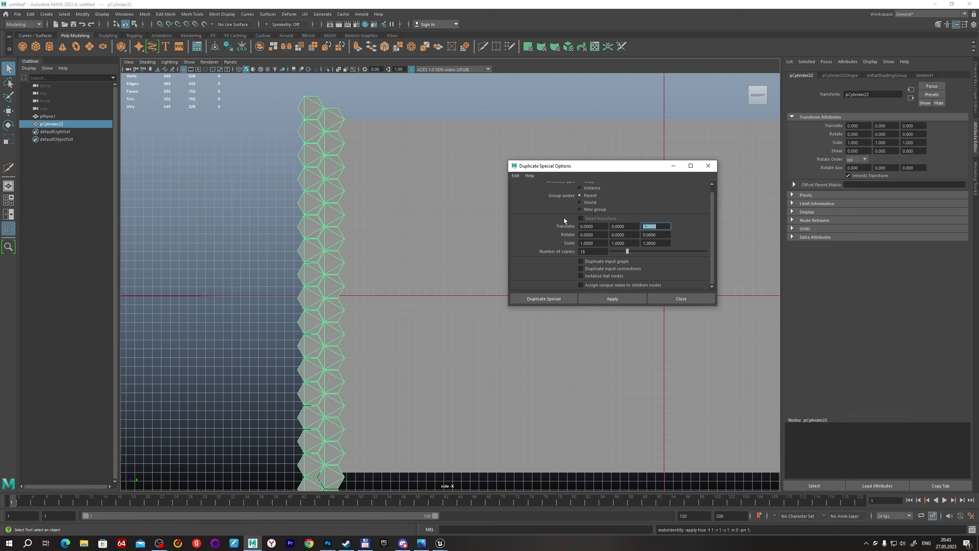
{"action": "double_click", "coordinate": [630, 226]}
{"action": "type", "text": "46"}
{"action": "left_click_drag", "start_coordinate": [629, 251], "coordinate": [611, 250]}
{"action": "left_click", "coordinate": [600, 299]}
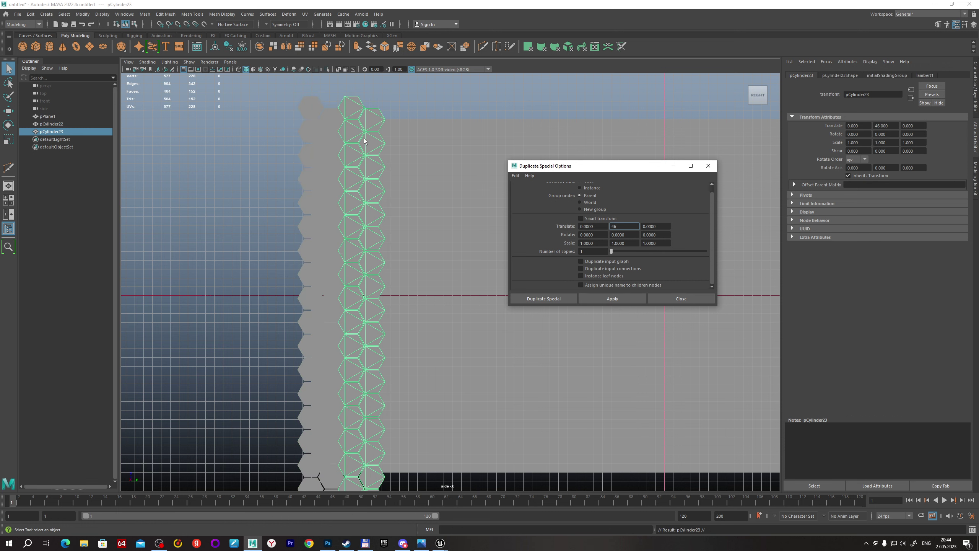
{"action": "middle_click_drag", "start_coordinate": [351, 122], "coordinate": [377, 280], "text": "alt"}
{"action": "scroll", "coordinate": [377, 279], "scroll_direction": "up", "scroll_amount": 5}
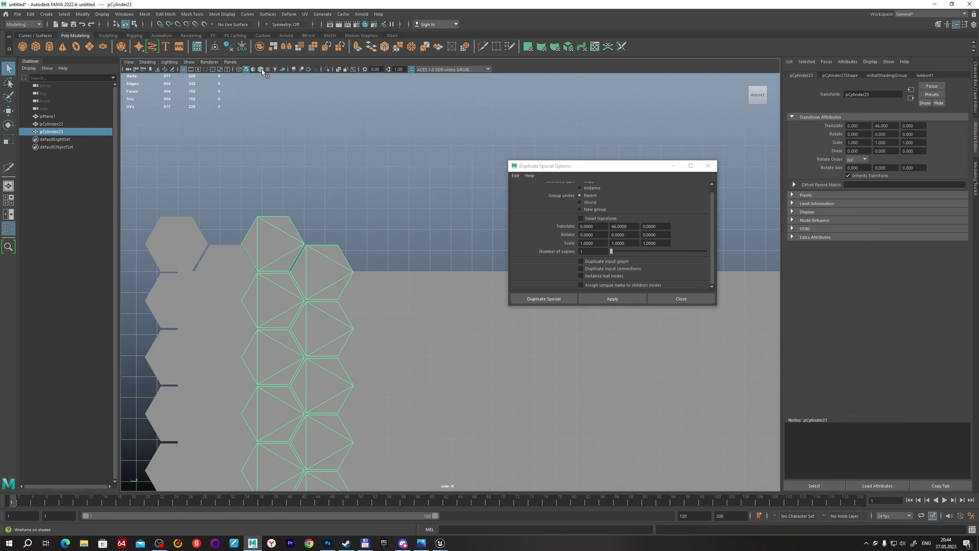
{"action": "scroll", "coordinate": [272, 309], "scroll_direction": "up", "scroll_amount": 3}
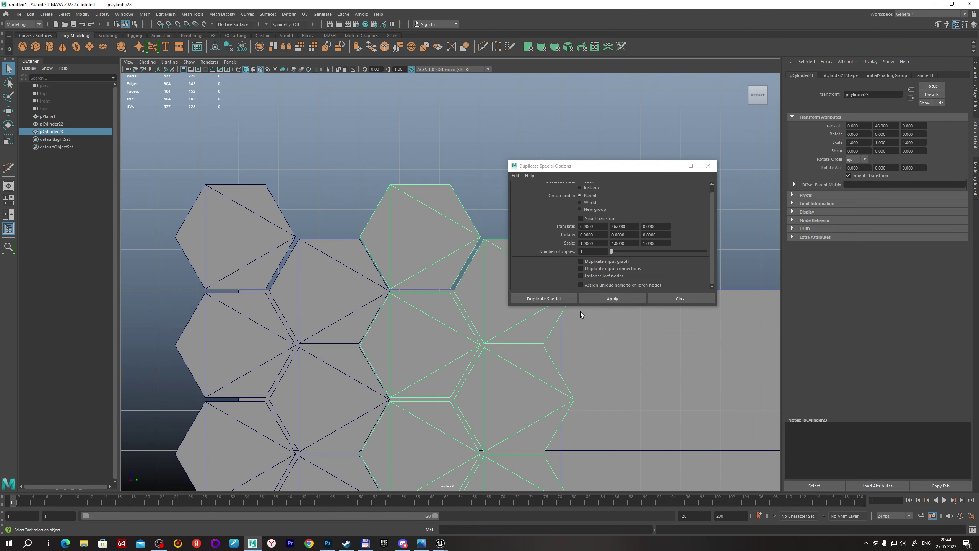
{"action": "key", "text": "ctrl+z"}
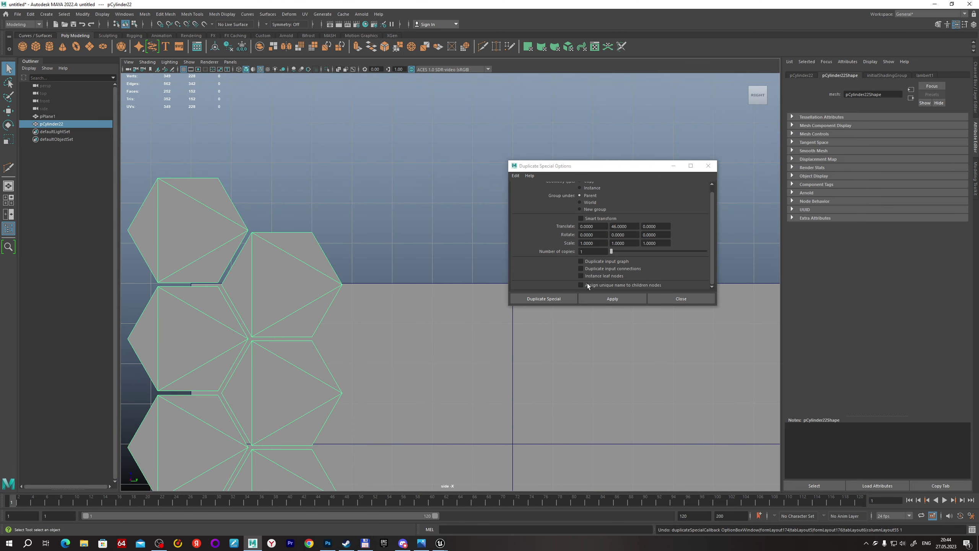
Adjust the Y offset to 47, test one copy, then undo it.
{"action": "left_click_drag", "start_coordinate": [638, 225], "coordinate": [599, 226]}
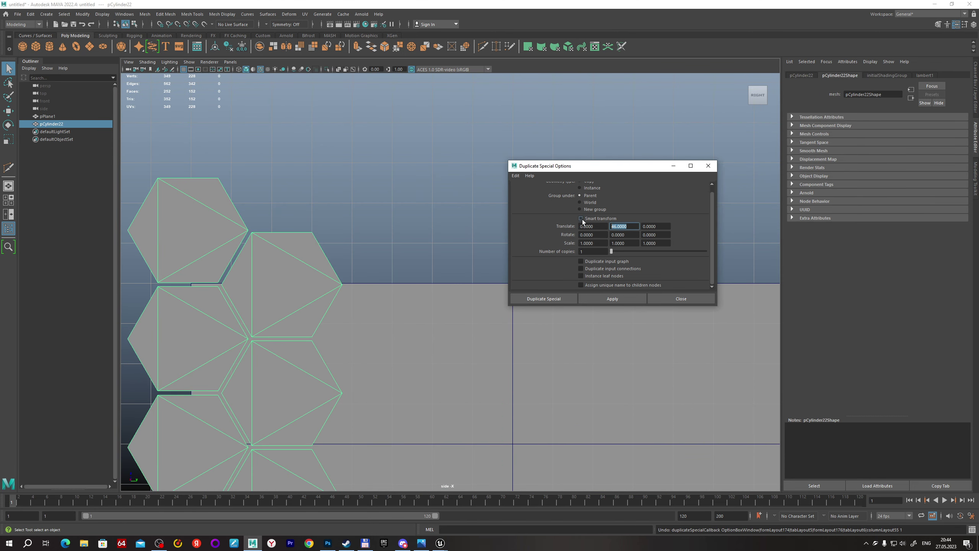
{"action": "type", "text": "7"}
{"action": "left_click", "coordinate": [609, 298]}
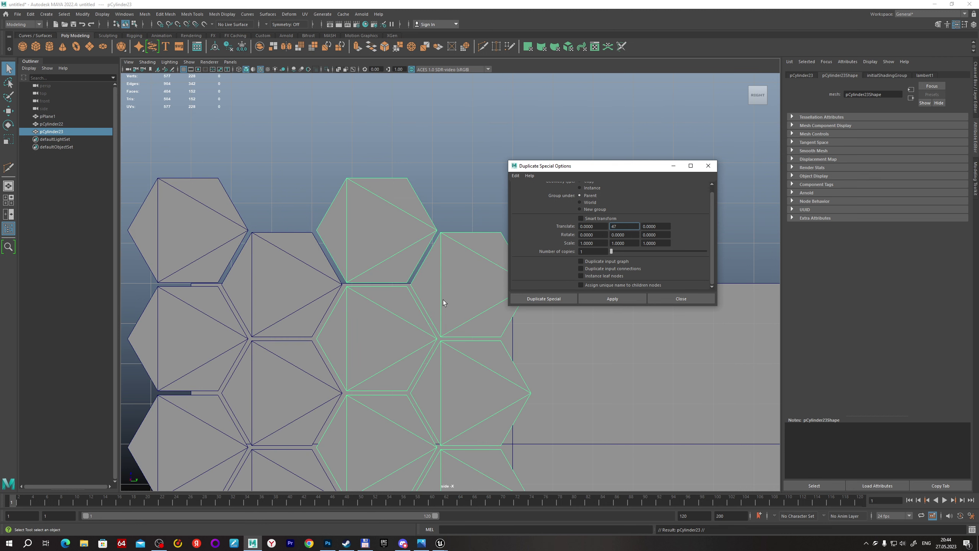
{"action": "middle_click_drag", "start_coordinate": [402, 258], "coordinate": [376, 206], "text": "alt"}
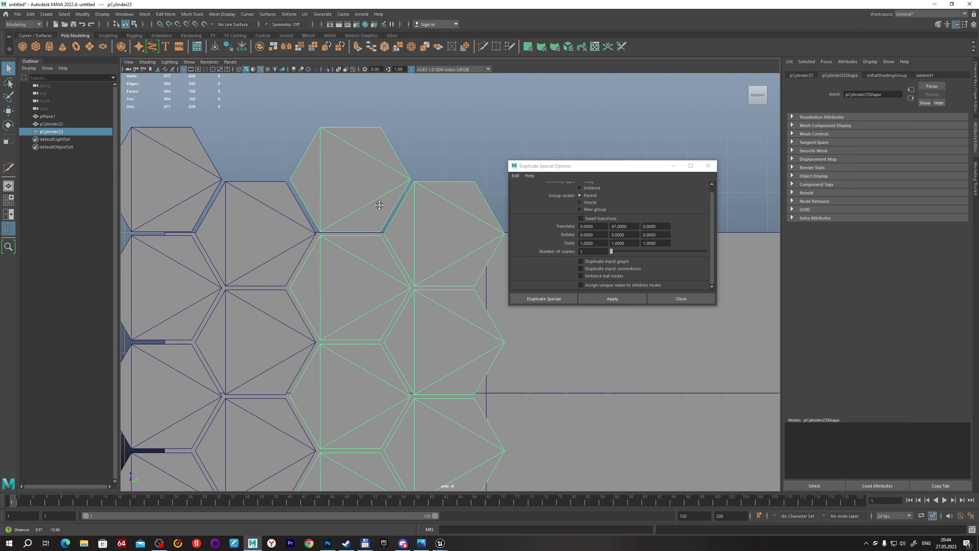
{"action": "key", "text": "ctrl+z"}
Make 18 strip copies at 47-unit Y spacing and close Duplicate Special.
{"action": "left_click", "coordinate": [598, 251]}
{"action": "type", "text": "0"}
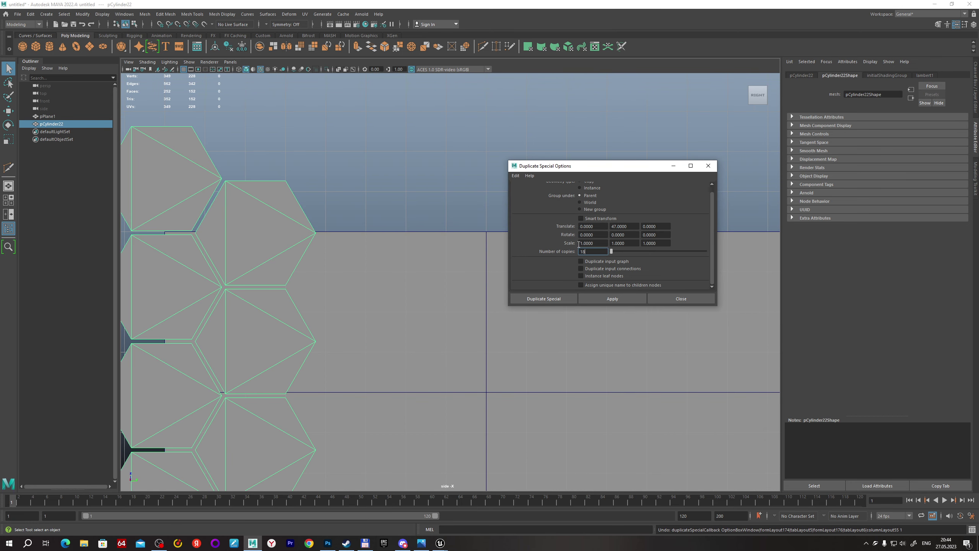
{"action": "left_click", "coordinate": [586, 299]}
{"action": "scroll", "coordinate": [463, 321], "scroll_direction": "down", "scroll_amount": 3}
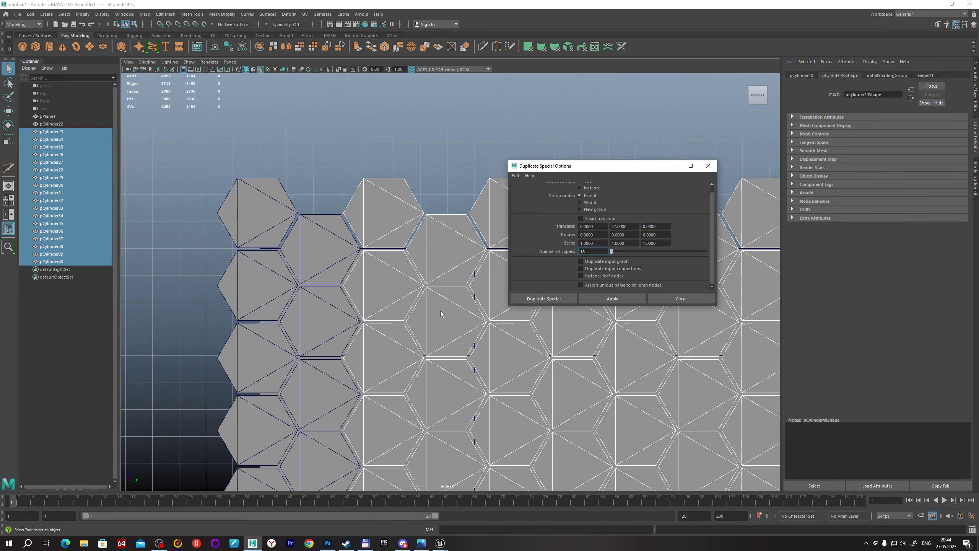
{"action": "scroll", "coordinate": [463, 311], "scroll_direction": "down", "scroll_amount": 5}
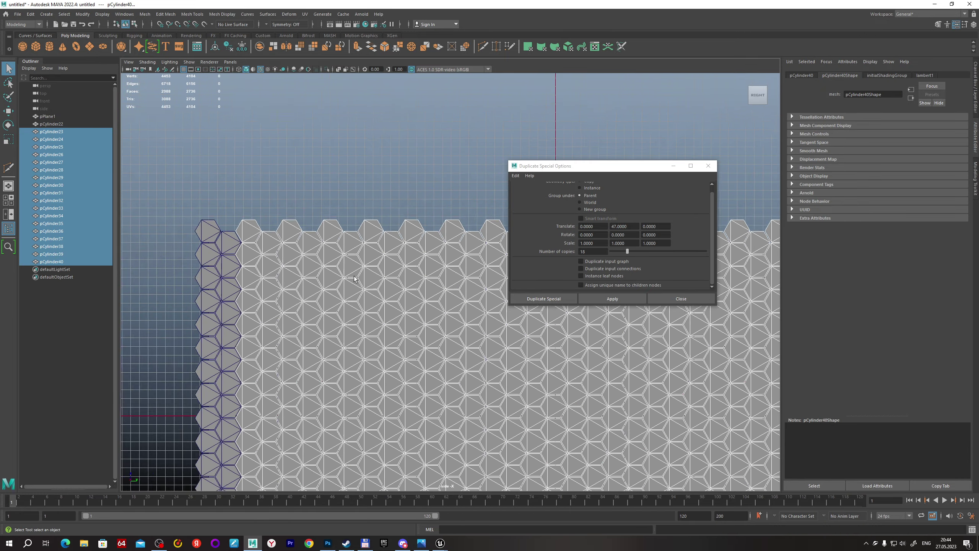
{"action": "scroll", "coordinate": [453, 280], "scroll_direction": "down", "scroll_amount": 3}
{"action": "left_click_drag", "start_coordinate": [616, 167], "coordinate": [662, 76]}
{"action": "middle_click_drag", "start_coordinate": [755, 255], "coordinate": [410, 216], "text": "alt"}
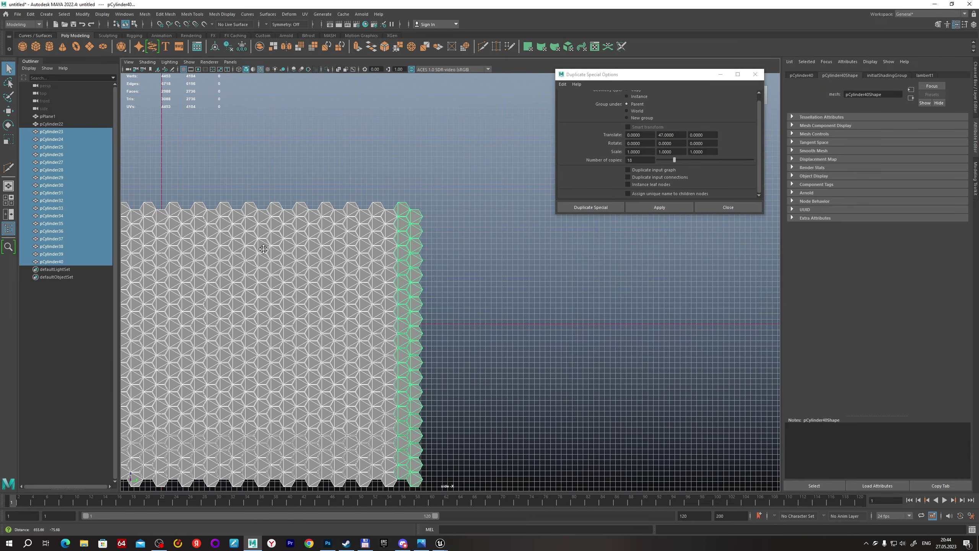
{"action": "scroll", "coordinate": [410, 215], "scroll_direction": "up", "scroll_amount": 2}
{"action": "scroll", "coordinate": [411, 215], "scroll_direction": "up", "scroll_amount": 3}
{"action": "scroll", "coordinate": [411, 216], "scroll_direction": "up", "scroll_amount": 3}
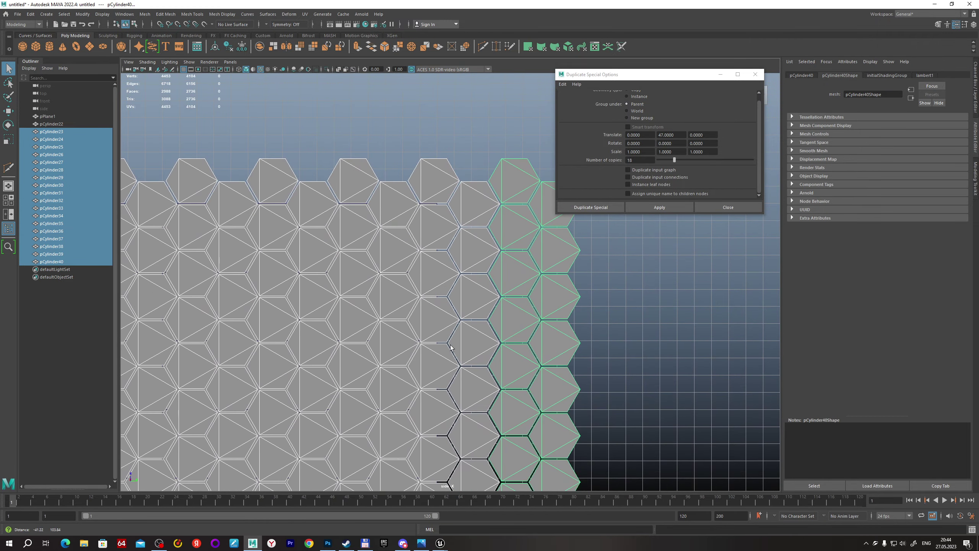
{"action": "middle_click_drag", "start_coordinate": [411, 215], "coordinate": [501, 317], "text": "alt"}
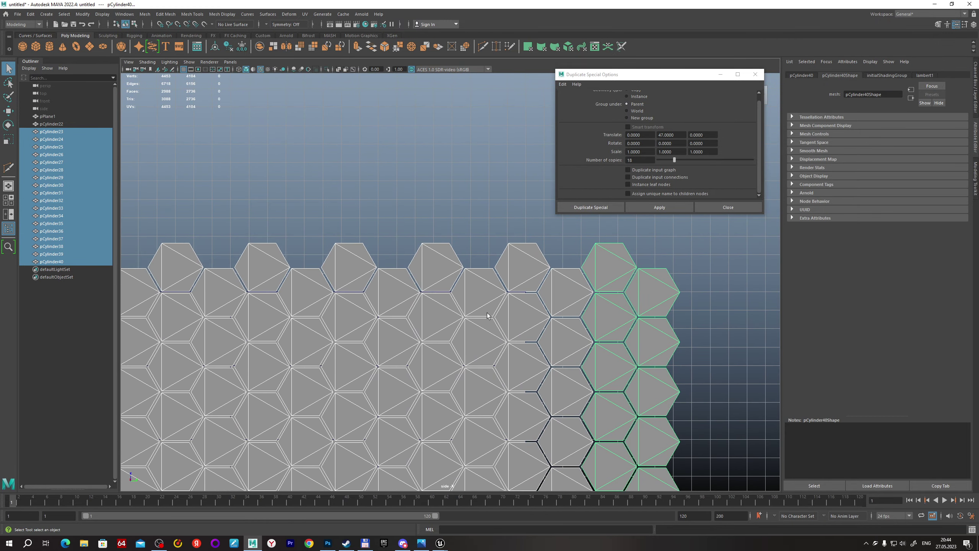
{"action": "left_click", "coordinate": [740, 204]}
Combine all strips into pCylinder41, freeze transforms and delete history.
{"action": "left_click", "coordinate": [44, 123], "text": "shift"}
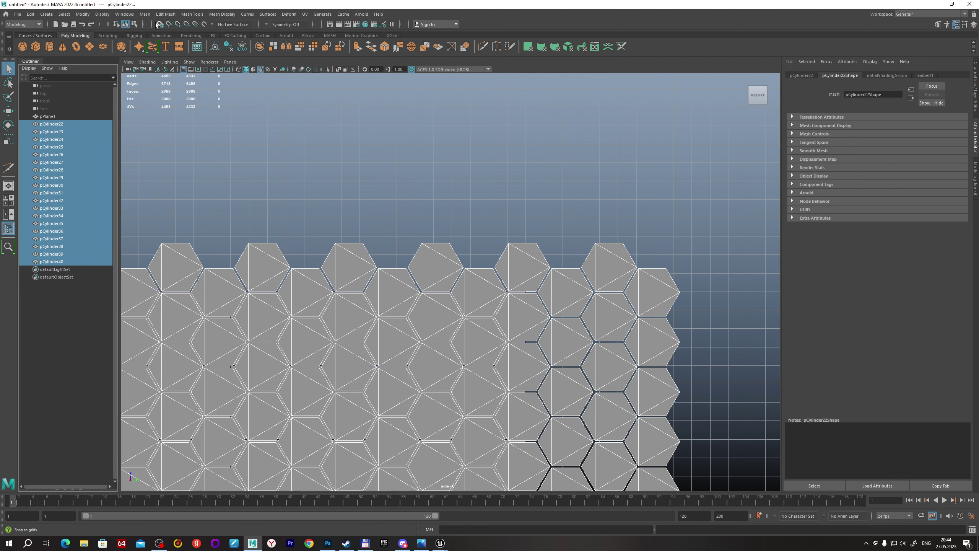
{"action": "left_click", "coordinate": [144, 13]}
{"action": "left_click", "coordinate": [152, 42]}
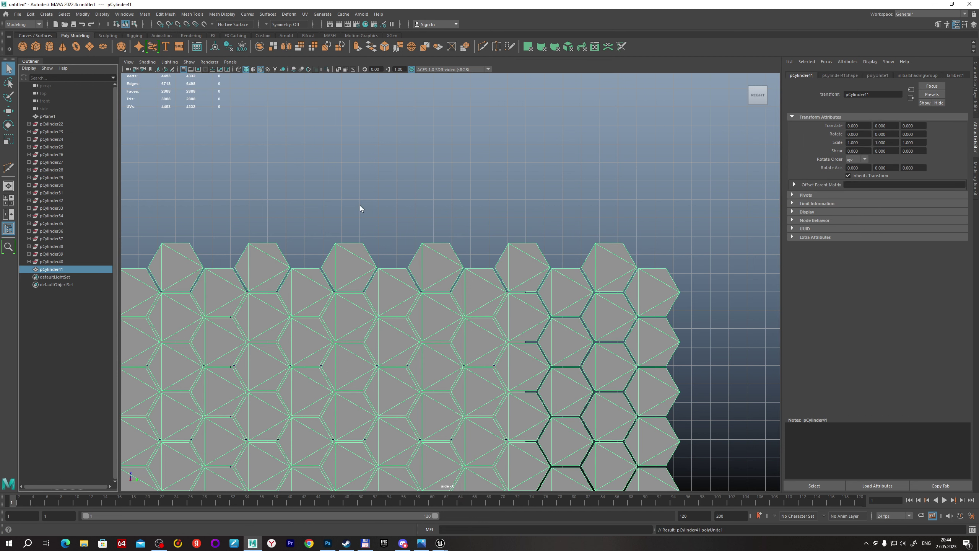
{"action": "left_click", "coordinate": [243, 46]}
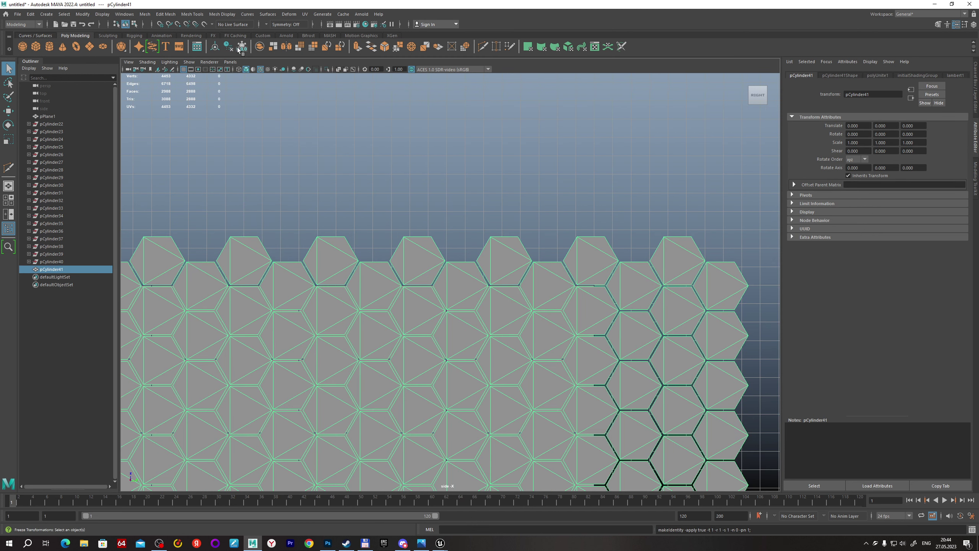
{"action": "left_click", "coordinate": [229, 46]}
In the perspective view, move the wall along X to -17.213.
{"action": "key", "text": "space"}
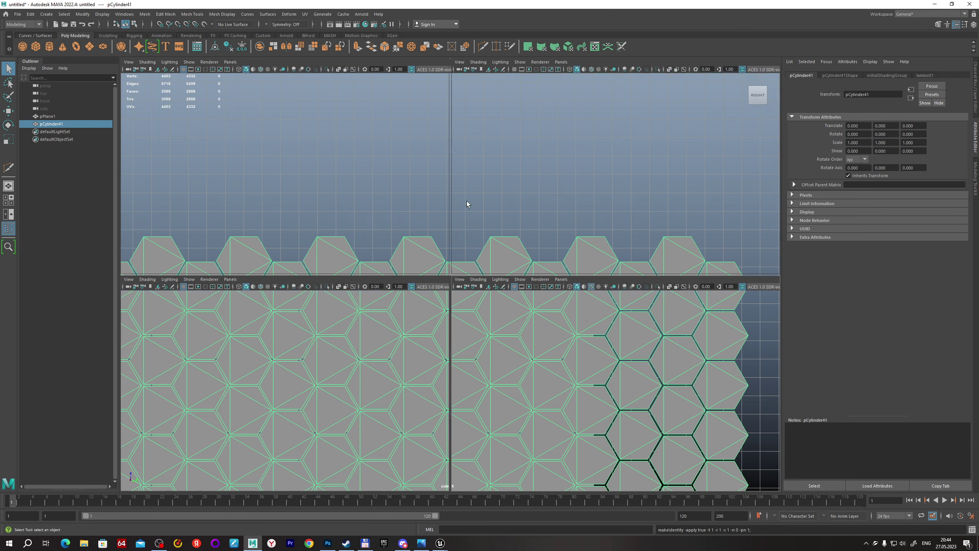
{"action": "key", "text": "shift+f"}
{"action": "key", "text": "space"}
{"action": "mouse_move", "coordinate": [309, 193]}
{"action": "left_mouse_down", "text": "alt"}
{"action": "mouse_move", "coordinate": [368, 194]}
{"action": "mouse_move", "coordinate": [437, 273]}
{"action": "left_mouse_up", "text": "alt"}
{"action": "right_click", "coordinate": [368, 194]}
{"action": "left_click", "coordinate": [405, 184]}
{"action": "key", "text": "w"}
{"action": "mouse_move", "coordinate": [553, 265]}
{"action": "left_mouse_down", "text": "alt"}
{"action": "mouse_move", "coordinate": [505, 269]}
{"action": "mouse_move", "coordinate": [504, 283]}
{"action": "mouse_move", "coordinate": [430, 261]}
{"action": "left_mouse_up", "text": "alt"}
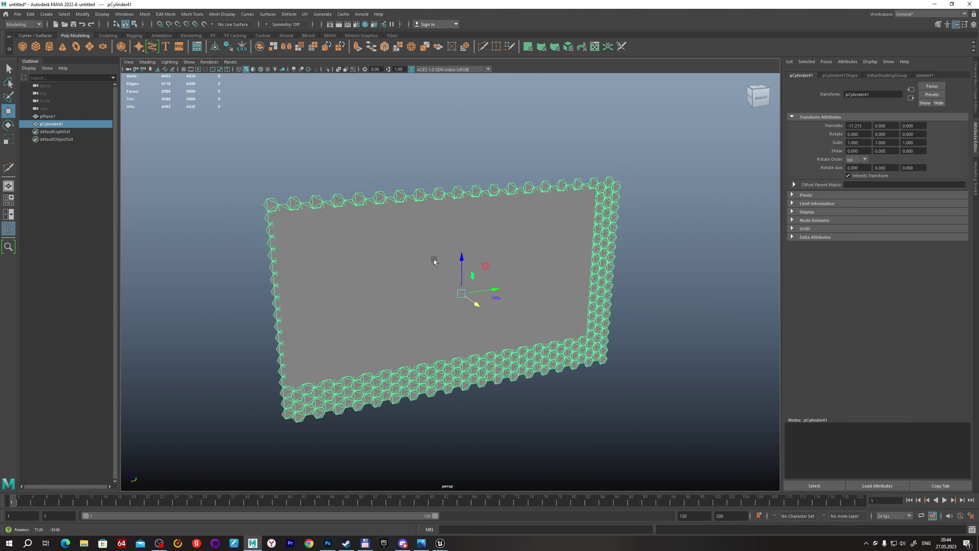
Assign a new Lambert material, lambert2, to the honeycomb wall and colour it red.
{"action": "right_click", "coordinate": [537, 233]}
{"action": "mouse_move", "coordinate": [536, 435]}
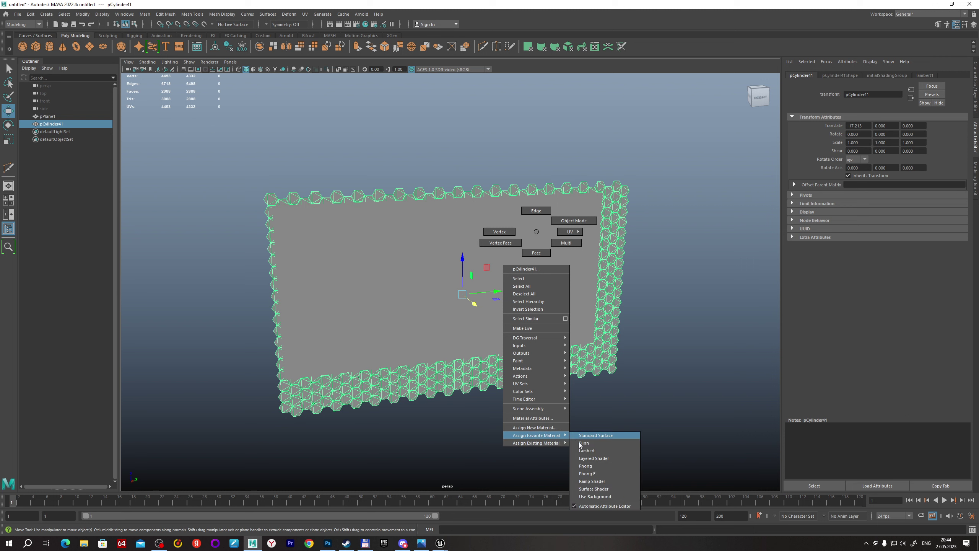
{"action": "left_click", "coordinate": [586, 450]}
{"action": "left_click", "coordinate": [863, 163]}
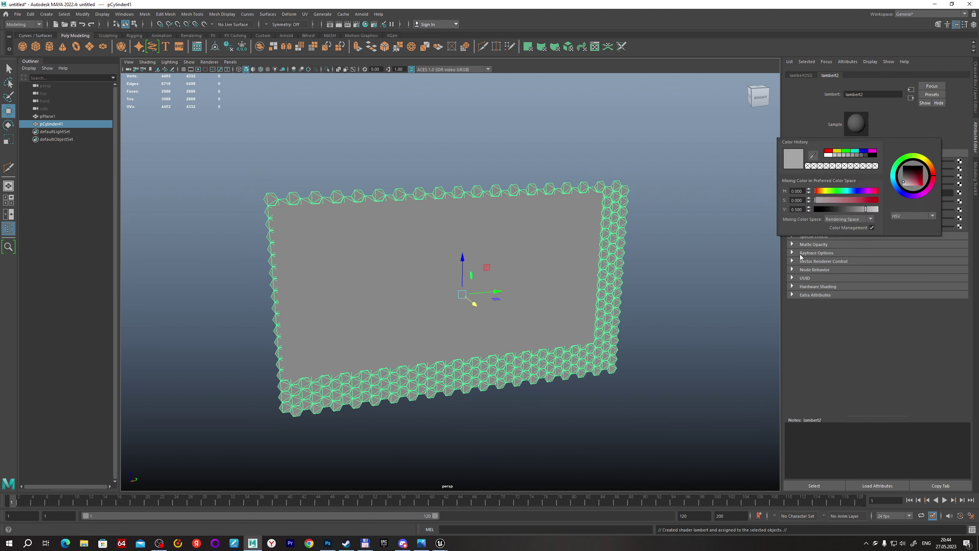
{"action": "left_click", "coordinate": [869, 161]}
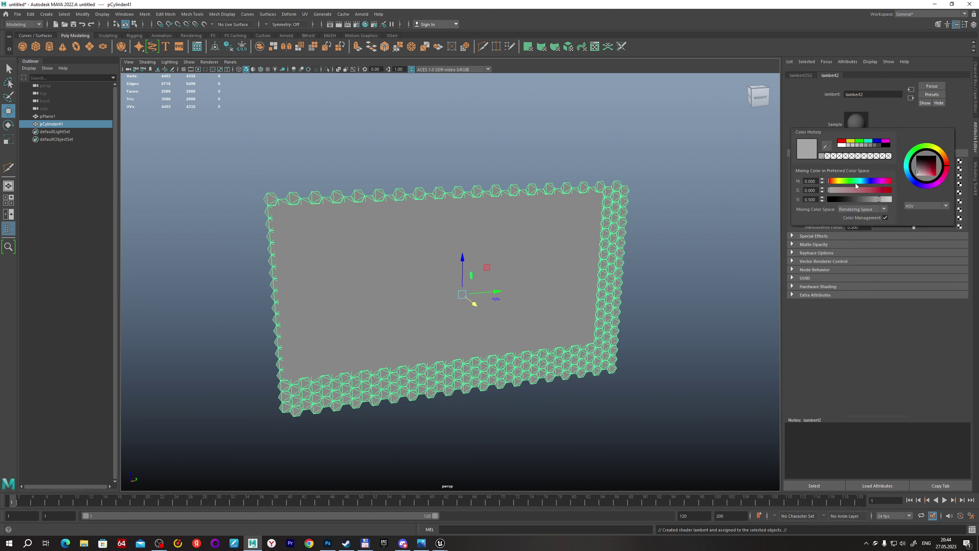
{"action": "left_click", "coordinate": [843, 144]}
{"action": "left_click", "coordinate": [842, 142]}
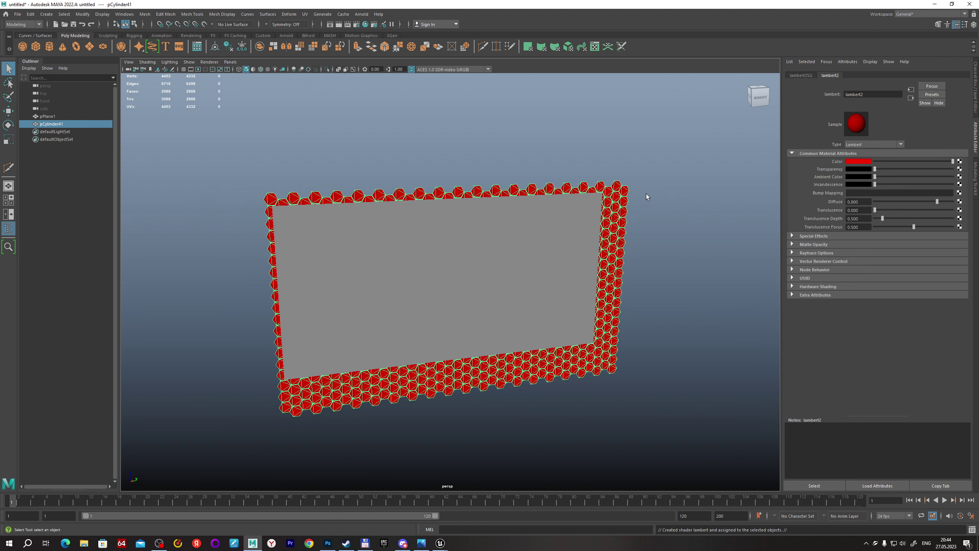
Frame the red wall and grey plane flat-on in the side view, then deselect everything.
{"action": "middle_click_drag", "start_coordinate": [647, 196], "coordinate": [406, 169], "text": "alt"}
{"action": "key", "text": "space"}
{"action": "key", "text": "space"}
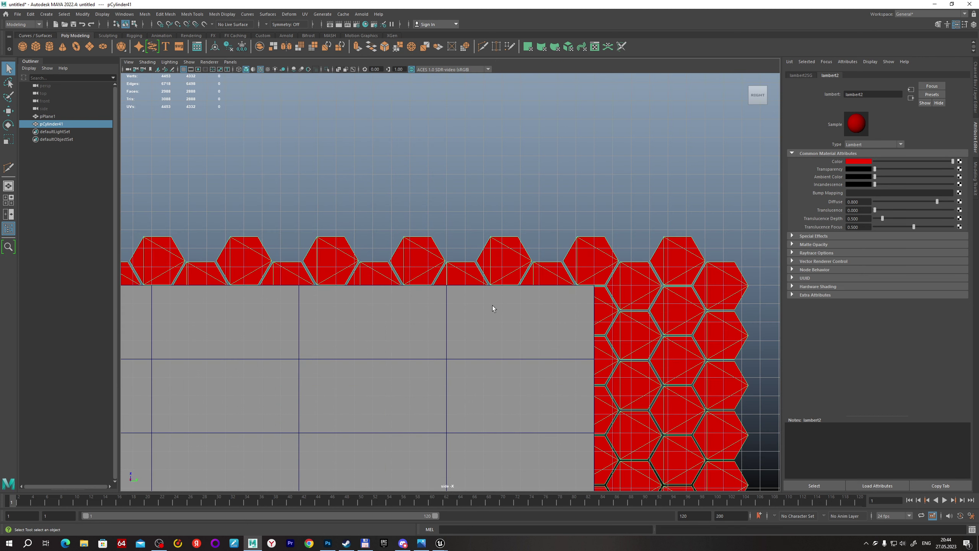
{"action": "key", "text": "space"}
{"action": "key", "text": "space"}
{"action": "scroll", "coordinate": [462, 302], "scroll_direction": "down", "scroll_amount": 3}
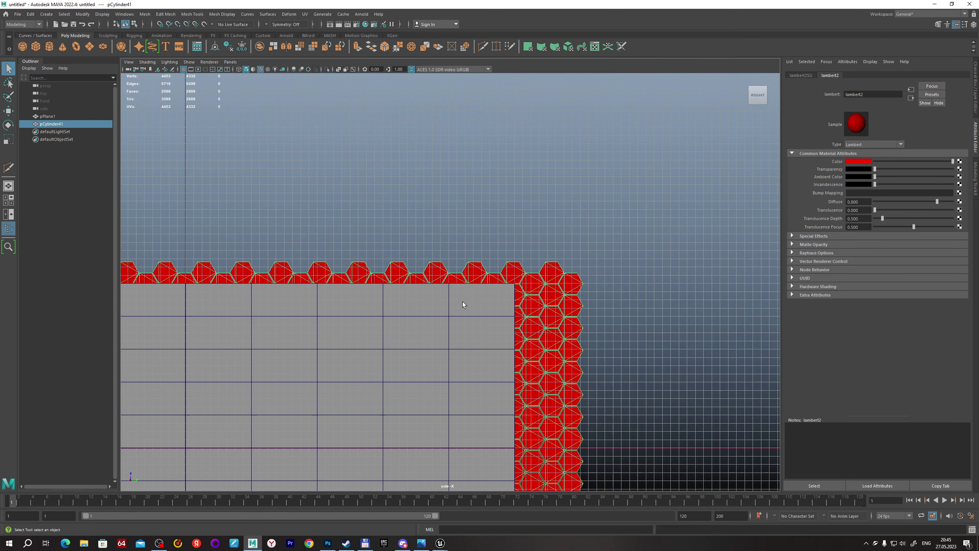
{"action": "scroll", "coordinate": [457, 305], "scroll_direction": "down", "scroll_amount": 1}
{"action": "scroll", "coordinate": [456, 305], "scroll_direction": "down", "scroll_amount": 3}
{"action": "scroll", "coordinate": [456, 305], "scroll_direction": "up", "scroll_amount": 1}
{"action": "scroll", "coordinate": [426, 302], "scroll_direction": "up", "scroll_amount": 1}
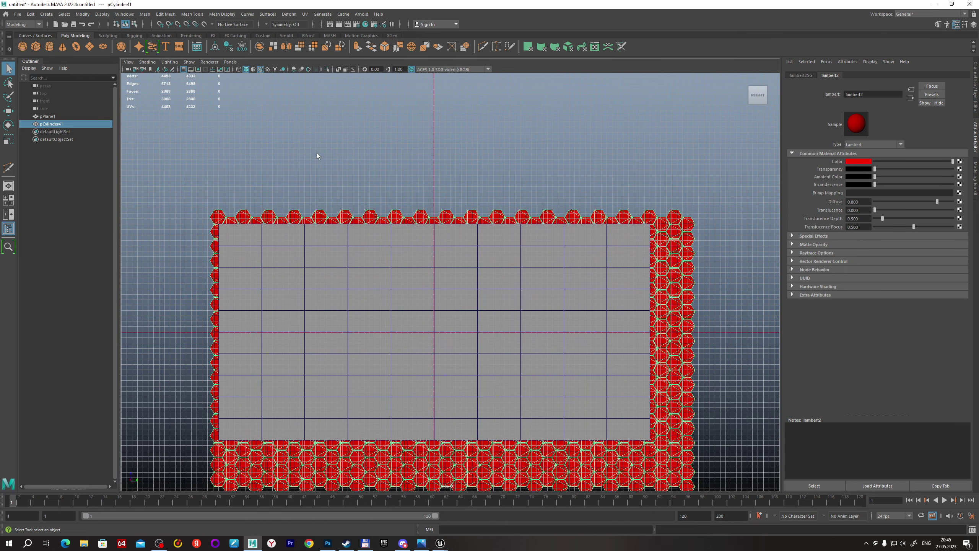
{"action": "right_click_drag", "start_coordinate": [317, 153], "coordinate": [226, 205]}
{"action": "left_click", "coordinate": [245, 219]}
{"action": "scroll", "coordinate": [260, 233], "scroll_direction": "up", "scroll_amount": 2}
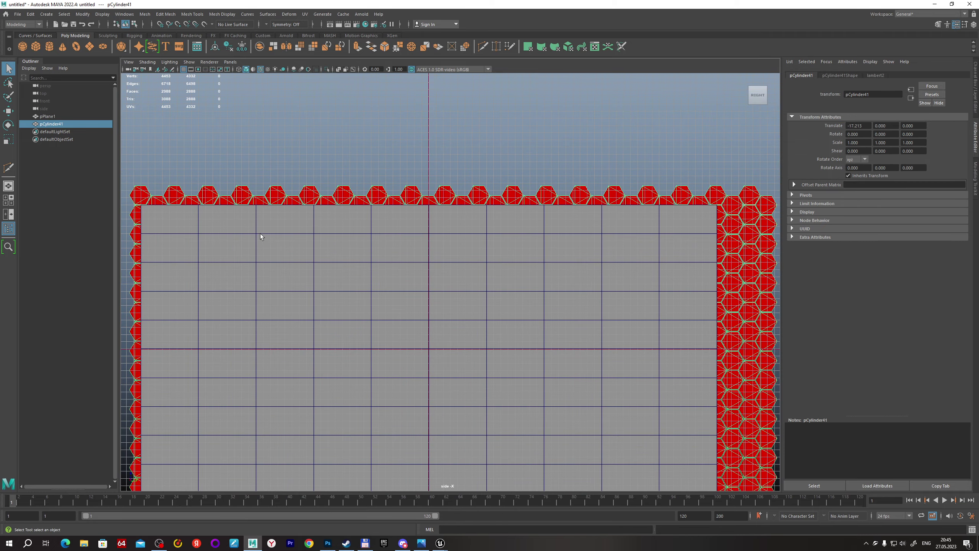
{"action": "mouse_move", "coordinate": [261, 234]}
{"action": "middle_mouse_down", "text": "alt"}
{"action": "mouse_move", "coordinate": [321, 208]}
{"action": "mouse_move", "coordinate": [354, 112]}
{"action": "middle_mouse_up", "text": "alt"}
{"action": "scroll", "coordinate": [321, 208], "scroll_direction": "down", "scroll_amount": 1}
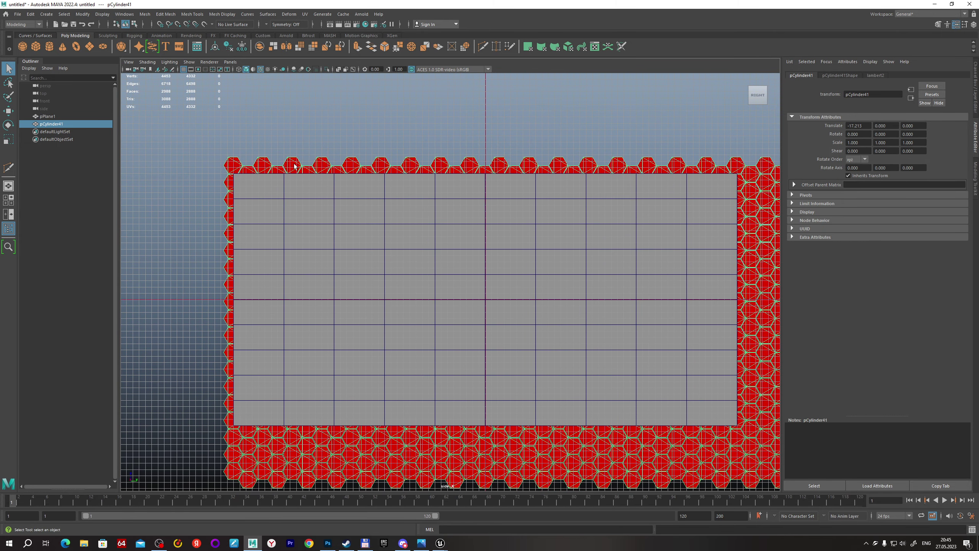
{"action": "left_click", "coordinate": [197, 137]}
Multi-Cut the hex mesh along the plane's left, bottom, right and top edges.
{"action": "key", "text": "y"}
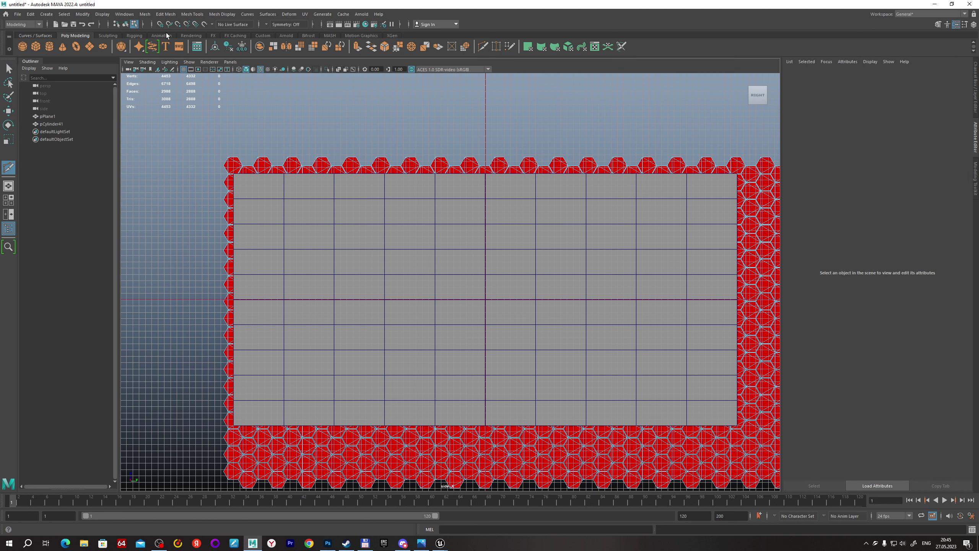
{"action": "left_click", "coordinate": [234, 142]}
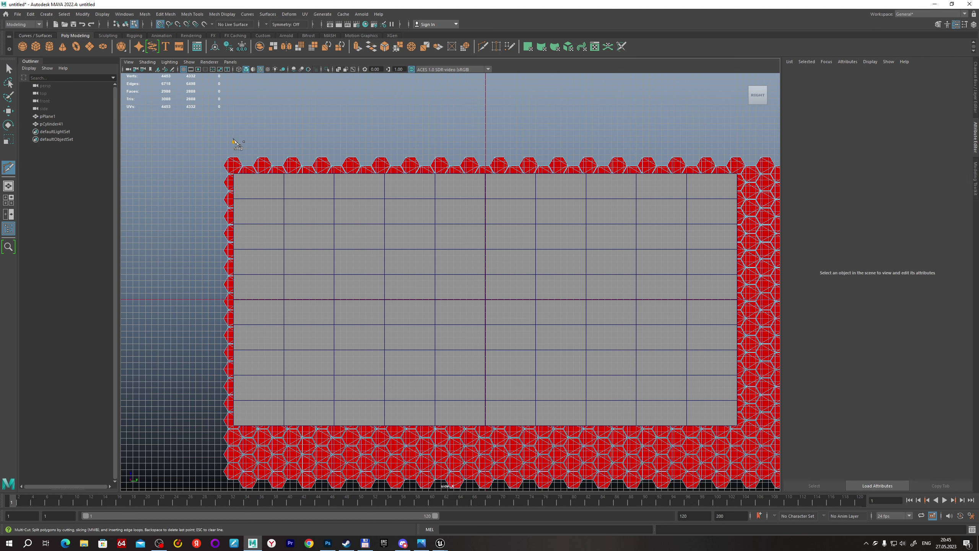
{"action": "left_click", "coordinate": [234, 428]}
{"action": "key", "text": "Return"}
{"action": "left_click_drag", "start_coordinate": [216, 426], "coordinate": [844, 408]}
{"action": "left_click", "coordinate": [737, 173]}
{"action": "left_click", "coordinate": [737, 425]}
{"action": "key", "text": "Return"}
{"action": "left_click", "coordinate": [208, 174]}
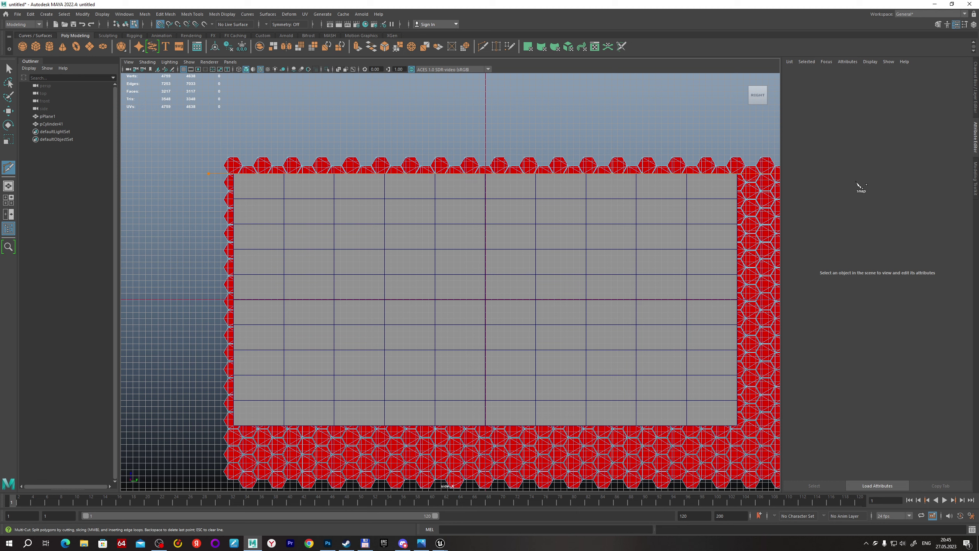
{"action": "key", "text": "Return"}
{"action": "middle_click_drag", "start_coordinate": [529, 209], "coordinate": [428, 214], "text": "alt"}
In Face mode, delete the top row of hexagon faces outside the plane.
{"action": "right_click_drag", "start_coordinate": [428, 231], "coordinate": [707, 167]}
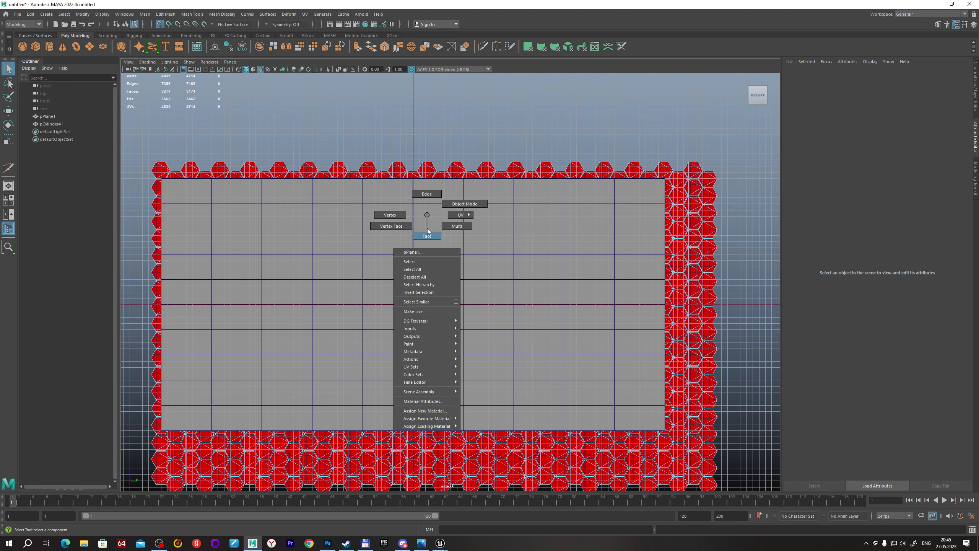
{"action": "middle_click_drag", "start_coordinate": [501, 154], "coordinate": [496, 156], "text": "alt"}
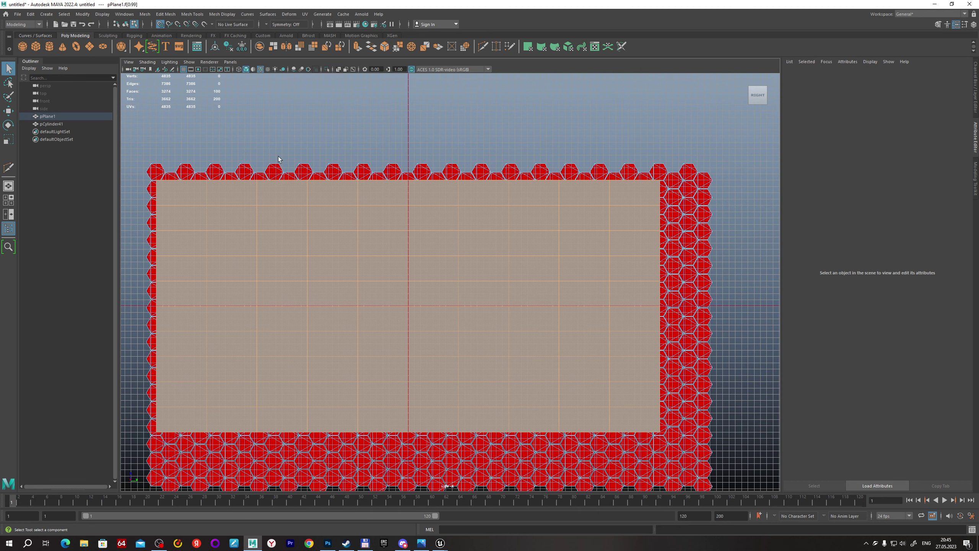
{"action": "left_click", "coordinate": [279, 156]}
{"action": "right_click_drag", "start_coordinate": [281, 154], "coordinate": [320, 135]}
{"action": "left_click", "coordinate": [302, 171]}
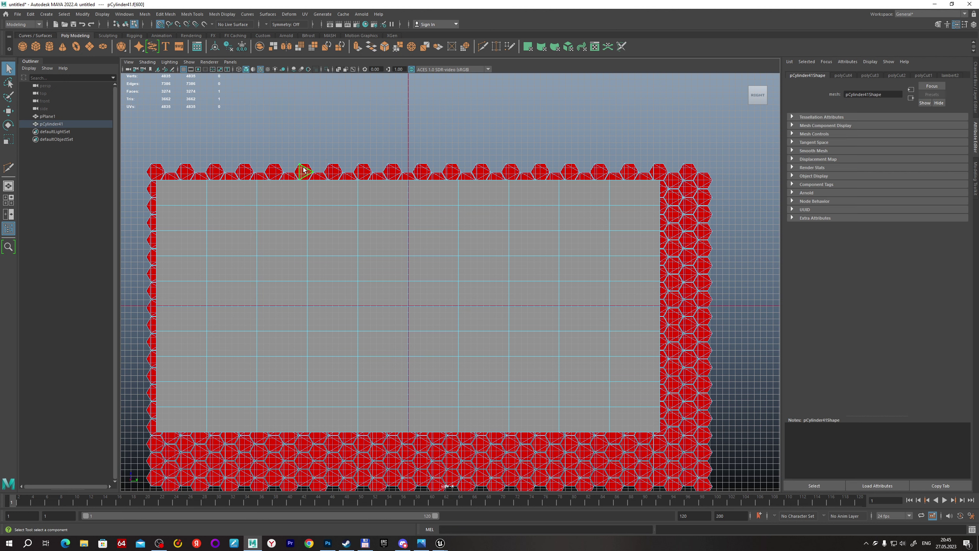
{"action": "right_click_drag", "start_coordinate": [302, 170], "coordinate": [305, 188]}
{"action": "left_click_drag", "start_coordinate": [145, 147], "coordinate": [785, 180]}
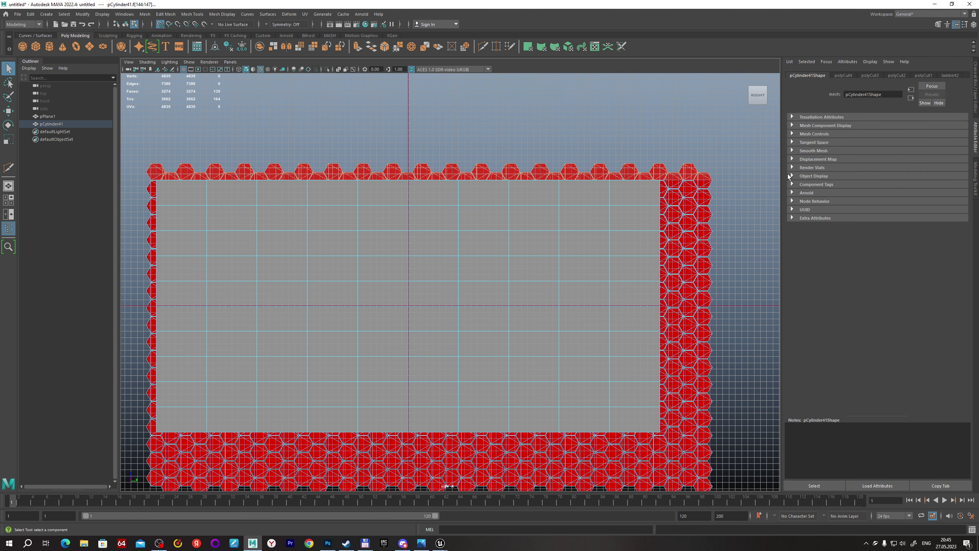
{"action": "key", "text": "Delete"}
Delete the right, left and bottom hexagon faces outside the plane, then return to perspective.
{"action": "middle_click_drag", "start_coordinate": [632, 289], "coordinate": [414, 250], "text": "alt"}
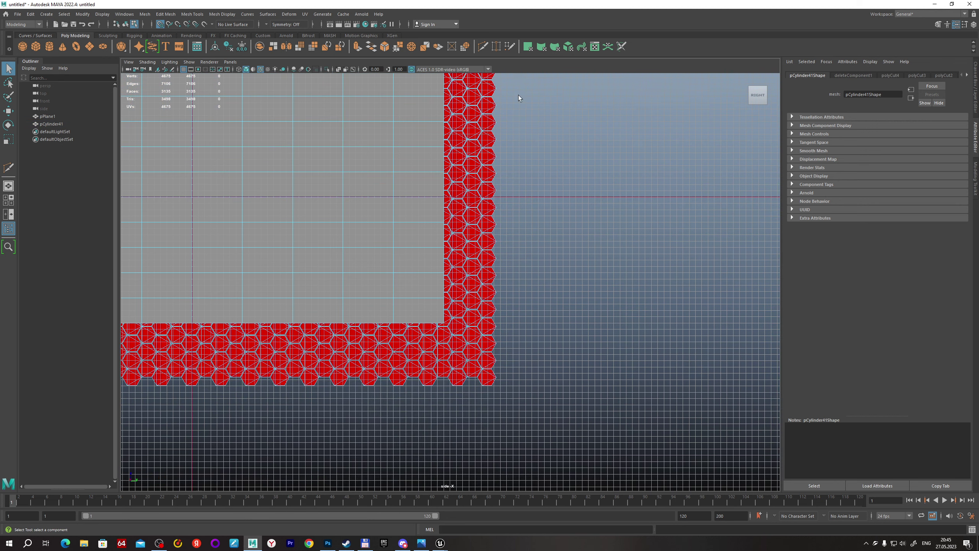
{"action": "left_click_drag", "start_coordinate": [562, 76], "coordinate": [442, 504]}
{"action": "key", "text": "Delete"}
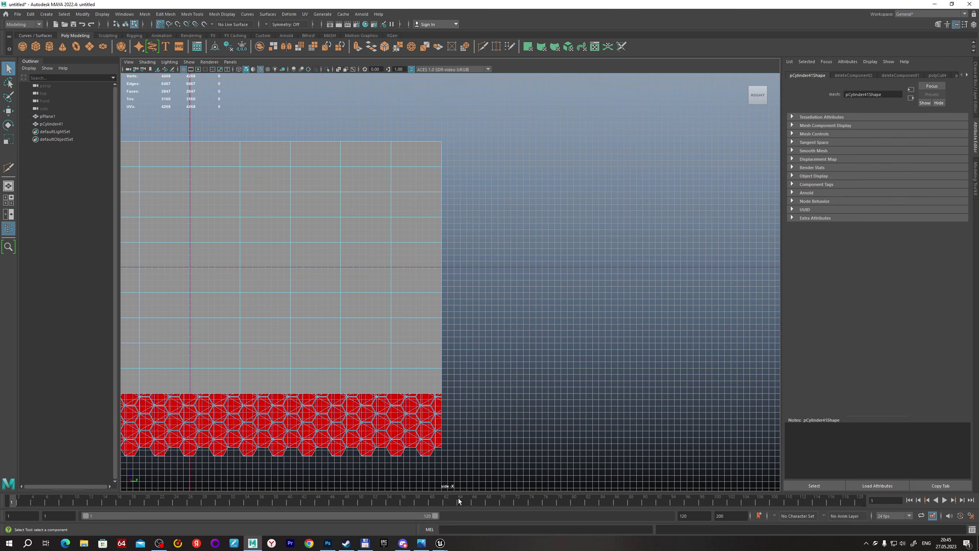
{"action": "middle_click_drag", "start_coordinate": [350, 246], "coordinate": [516, 208], "text": "alt"}
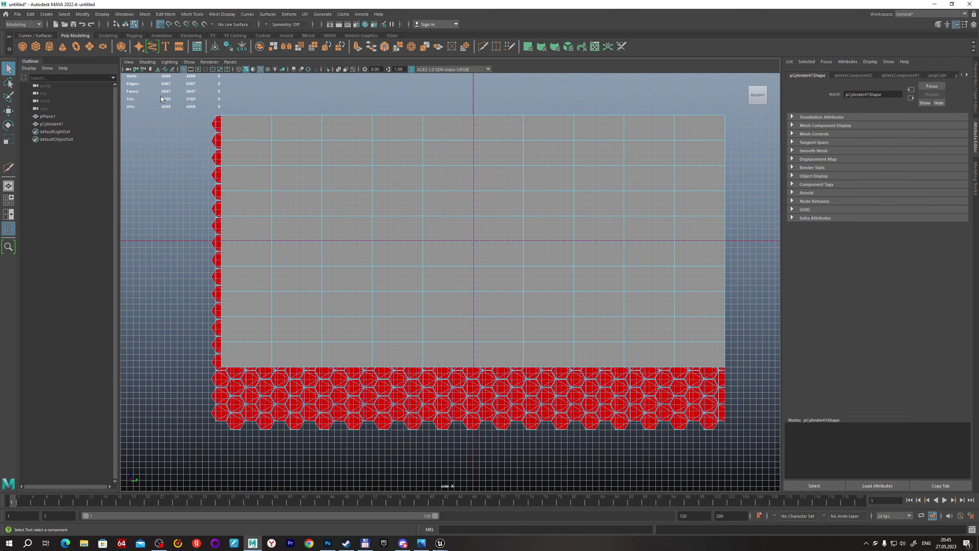
{"action": "left_click_drag", "start_coordinate": [164, 108], "coordinate": [221, 467]}
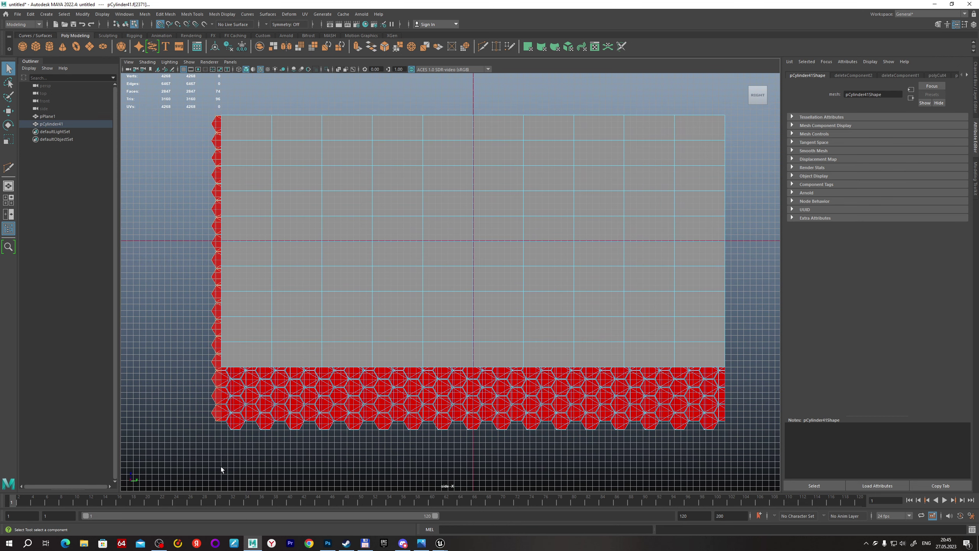
{"action": "key", "text": "Delete"}
{"action": "mouse_move", "coordinate": [208, 461]}
{"action": "left_mouse_down"}
{"action": "mouse_move", "coordinate": [666, 356]}
{"action": "mouse_move", "coordinate": [746, 368]}
{"action": "left_mouse_up"}
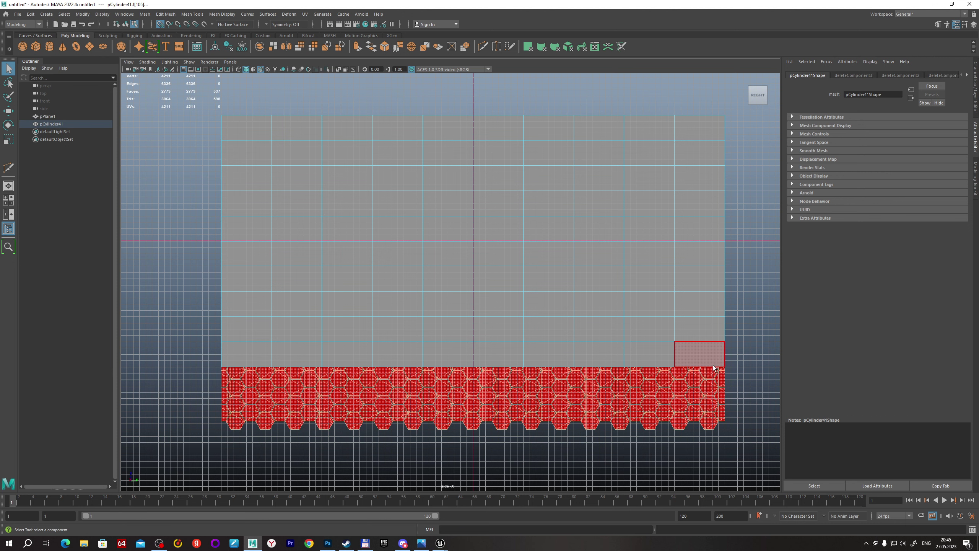
{"action": "key", "text": "Delete"}
{"action": "mouse_move", "coordinate": [624, 241]}
{"action": "left_mouse_down"}
{"action": "mouse_move", "coordinate": [587, 266]}
{"action": "mouse_move", "coordinate": [524, 268]}
{"action": "left_mouse_up"}
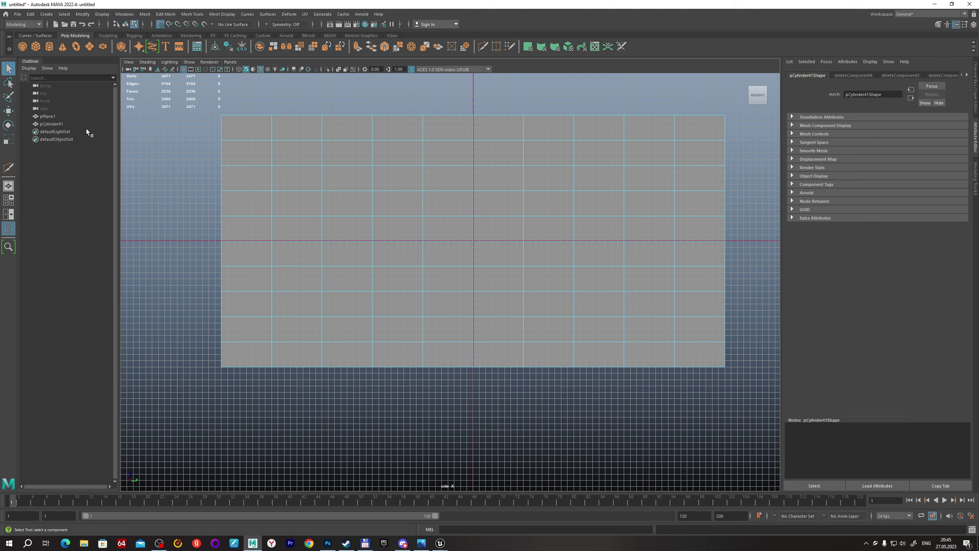
{"action": "key", "text": "space"}
{"action": "key", "text": "space"}
Move pPlane1 along X to -70, leaving the red hexagon panel visible.
{"action": "left_click_drag", "start_coordinate": [560, 182], "coordinate": [565, 185], "text": "alt"}
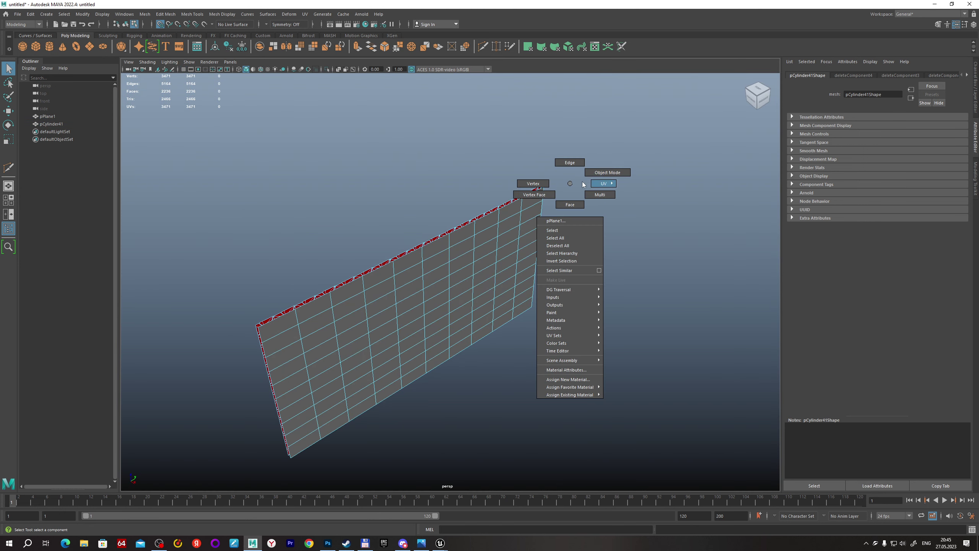
{"action": "right_click_drag", "start_coordinate": [565, 184], "coordinate": [621, 173]}
{"action": "left_click", "coordinate": [422, 271]}
{"action": "key", "text": "w"}
{"action": "mouse_move", "coordinate": [443, 332]}
{"action": "left_mouse_down"}
{"action": "mouse_move", "coordinate": [420, 333]}
{"action": "mouse_move", "coordinate": [343, 258]}
{"action": "mouse_move", "coordinate": [485, 221]}
{"action": "mouse_move", "coordinate": [368, 265]}
{"action": "mouse_move", "coordinate": [493, 296]}
{"action": "mouse_move", "coordinate": [417, 261]}
{"action": "left_mouse_up"}
{"action": "key", "text": "q"}
{"action": "right_click_drag", "start_coordinate": [428, 245], "coordinate": [470, 236]}
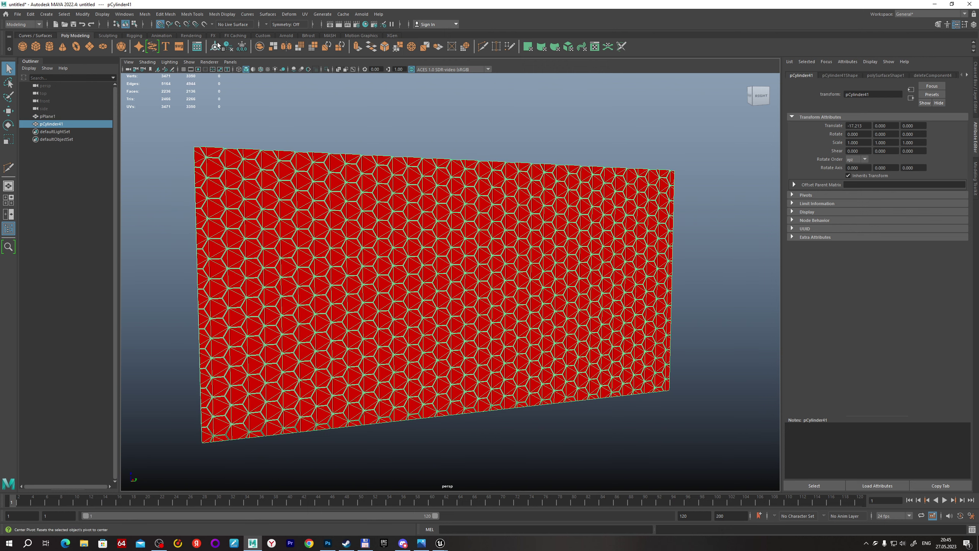
{"action": "key", "text": "w"}
{"action": "left_click_drag", "start_coordinate": [407, 171], "coordinate": [424, 135], "text": "alt"}
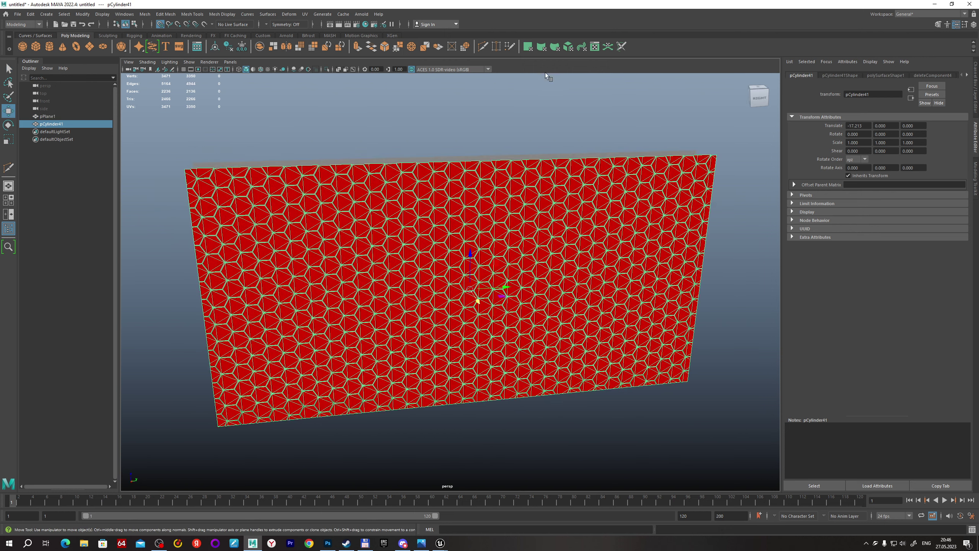
Add a second UV set, uvSet, alongside map1 from the UV Toolkit's UV Sets section.
{"action": "left_click", "coordinate": [594, 47]}
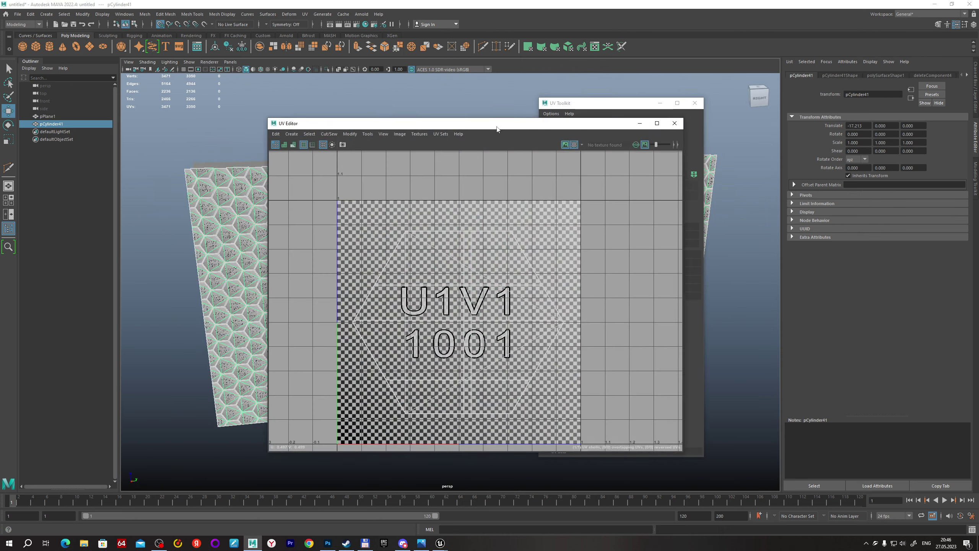
{"action": "left_click_drag", "start_coordinate": [613, 105], "coordinate": [685, 98]}
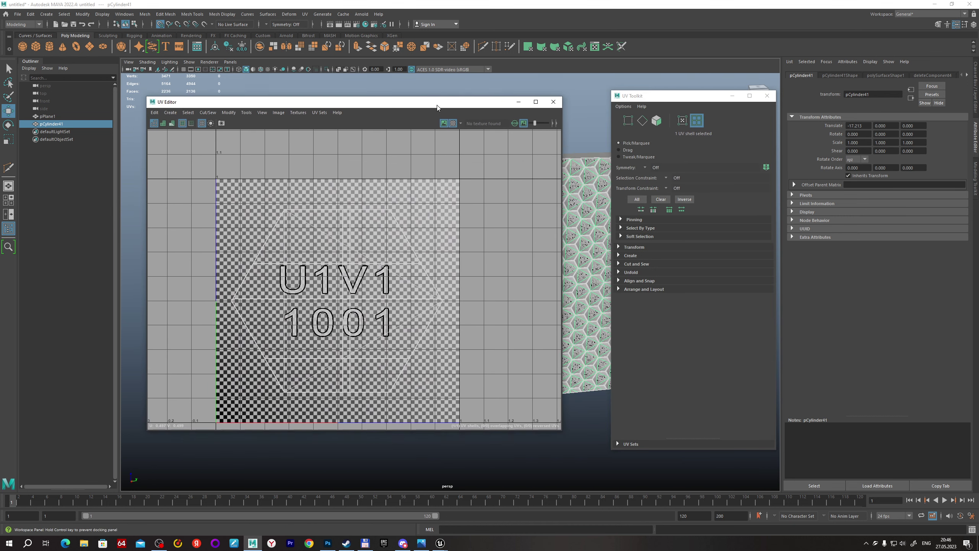
{"action": "left_click_drag", "start_coordinate": [676, 437], "coordinate": [676, 299]}
{"action": "left_click", "coordinate": [737, 315]}
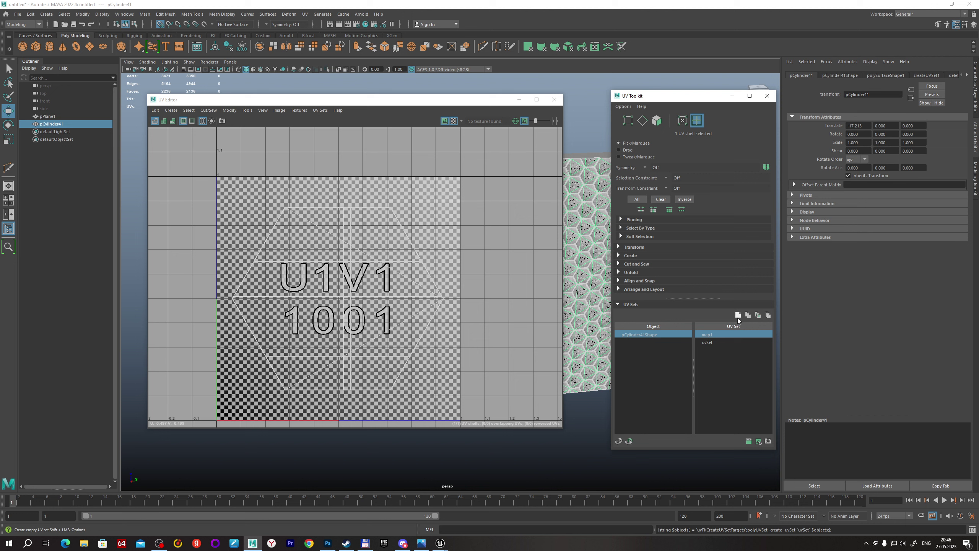
{"action": "left_click", "coordinate": [709, 342]}
{"action": "left_click_drag", "start_coordinate": [404, 103], "coordinate": [392, 185]}
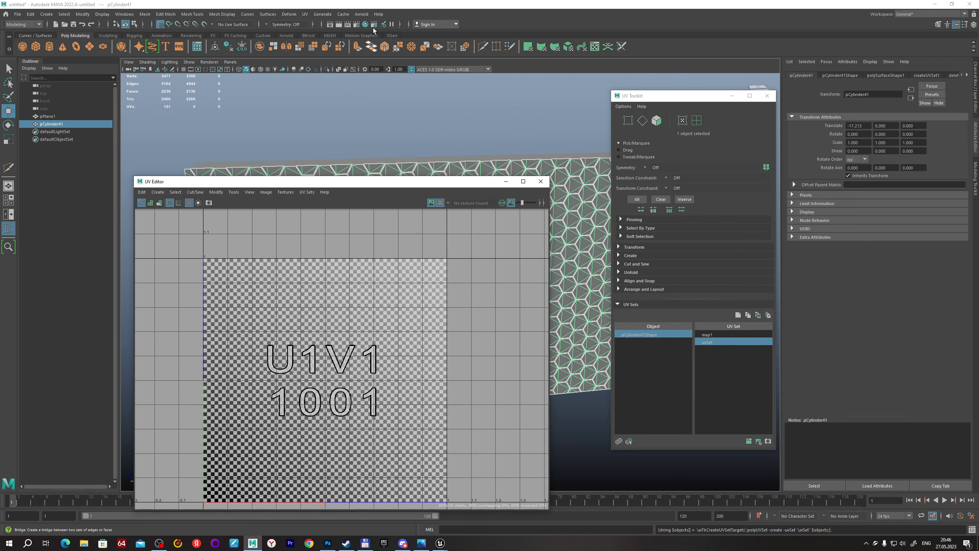
{"action": "left_click", "coordinate": [305, 14]}
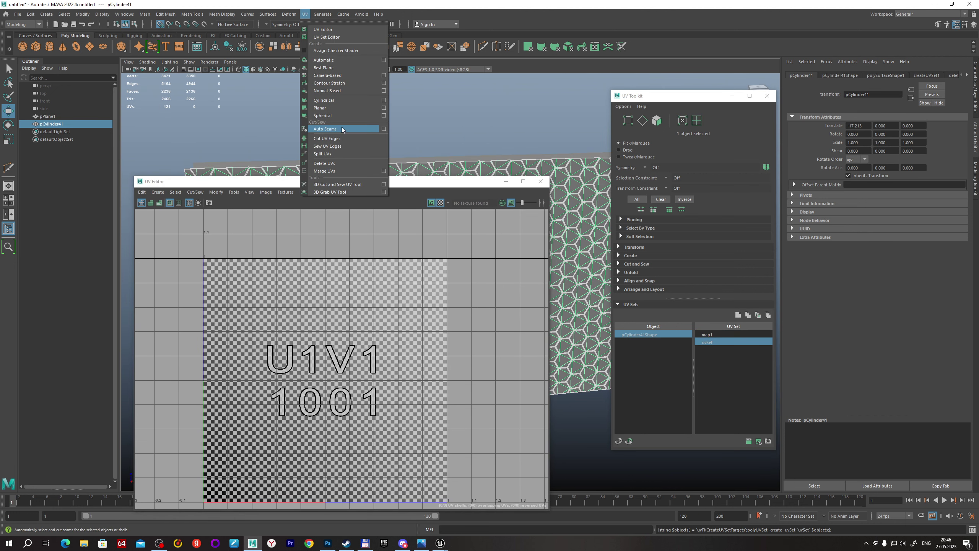
Apply a planar UV projection to the wall, then edit projection width to 400 and height.
{"action": "left_click", "coordinate": [383, 110]}
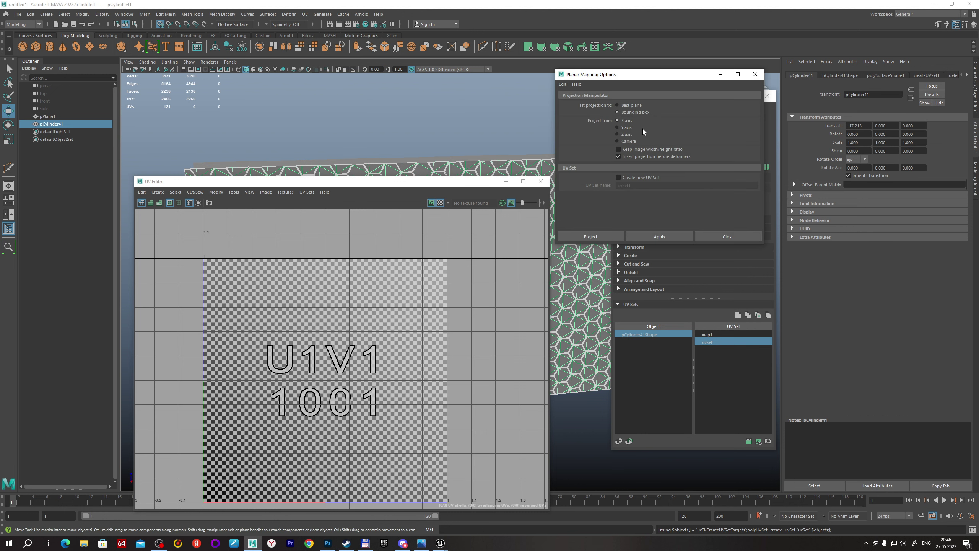
{"action": "left_click", "coordinate": [658, 237]}
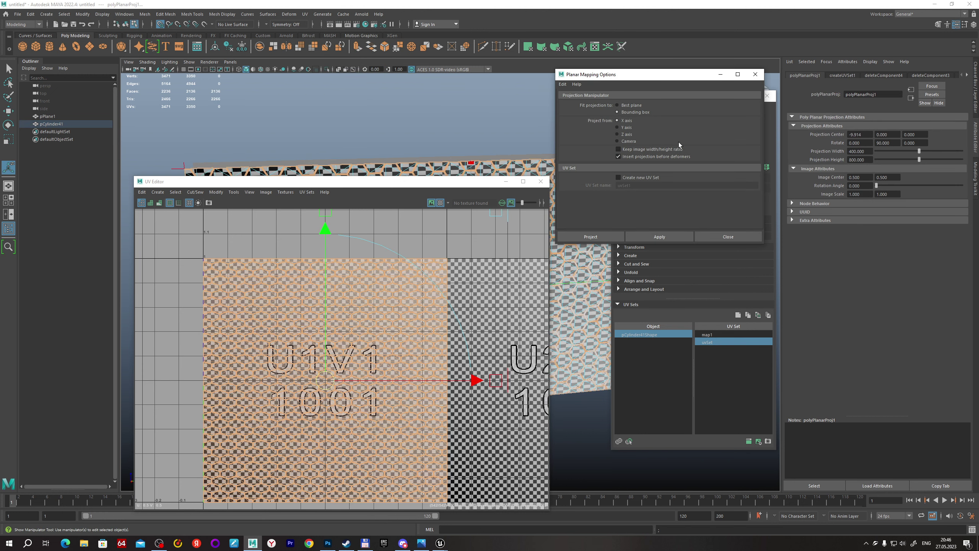
{"action": "left_click_drag", "start_coordinate": [685, 81], "coordinate": [571, 106]}
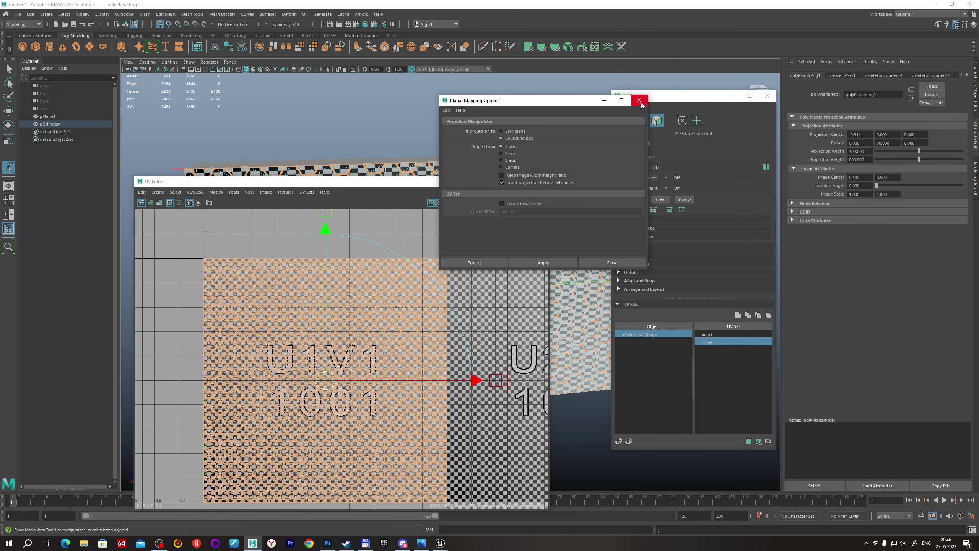
{"action": "left_click", "coordinate": [640, 100]}
{"action": "left_click_drag", "start_coordinate": [861, 151], "coordinate": [853, 152]}
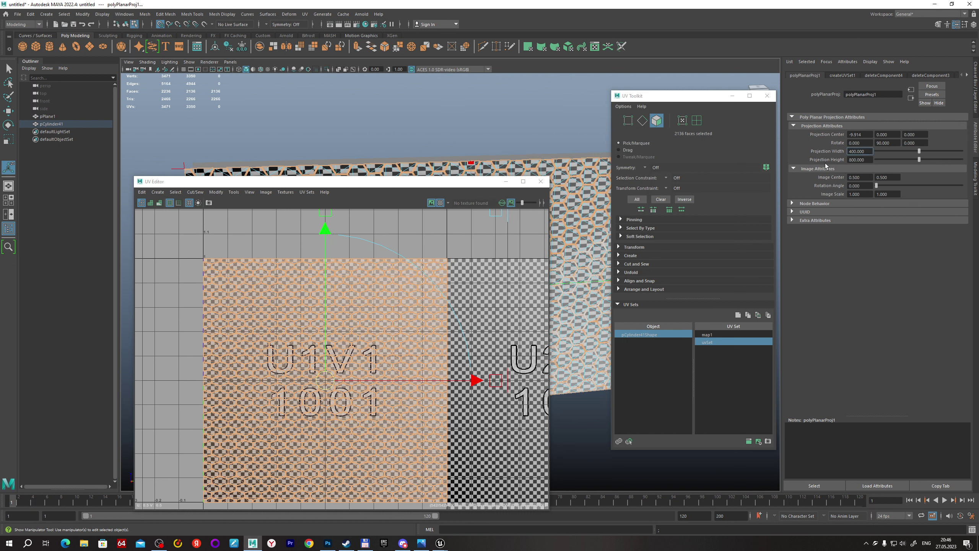
{"action": "left_click", "coordinate": [867, 159]}
{"action": "type", "text": "400.000"}
Commit projection height 400, rotate the UV shell 90° and move it toward the 0–1 tile.
{"action": "key", "text": "Return"}
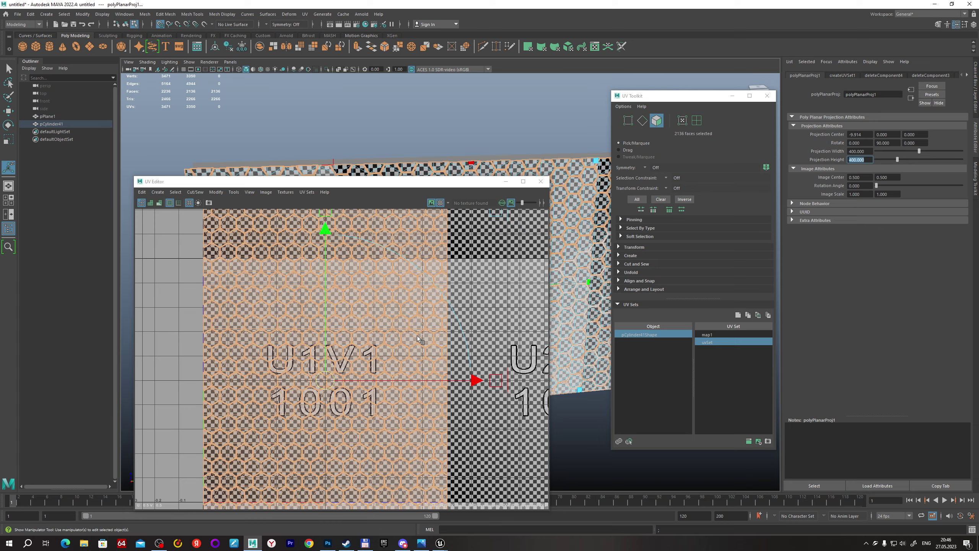
{"action": "key", "text": "f"}
{"action": "key", "text": "e"}
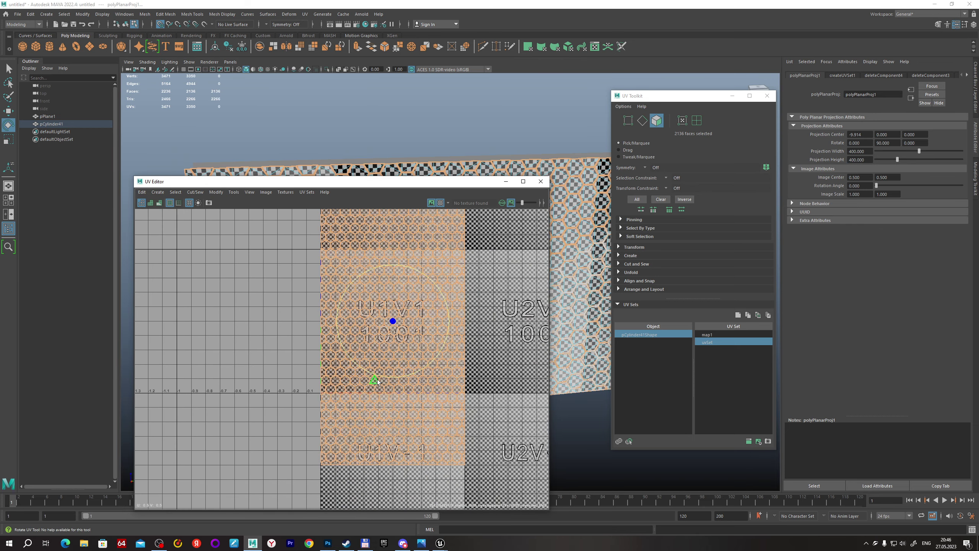
{"action": "left_click", "coordinate": [397, 377]}
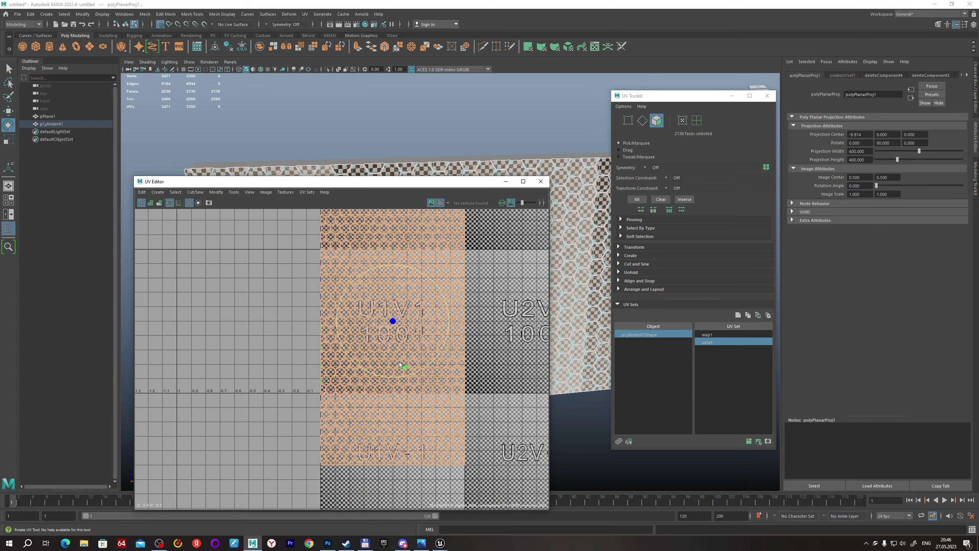
{"action": "left_click_drag", "start_coordinate": [414, 374], "coordinate": [350, 322]}
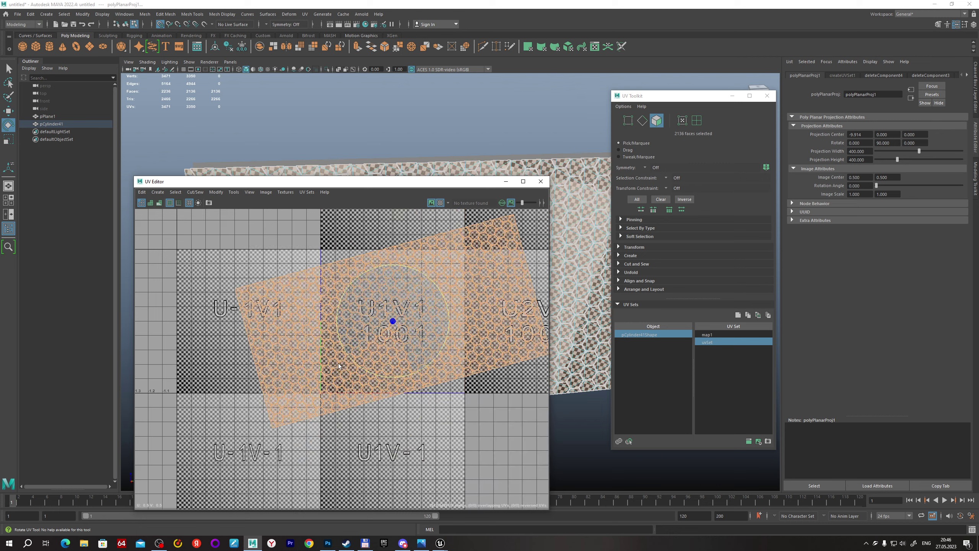
{"action": "key", "text": "w"}
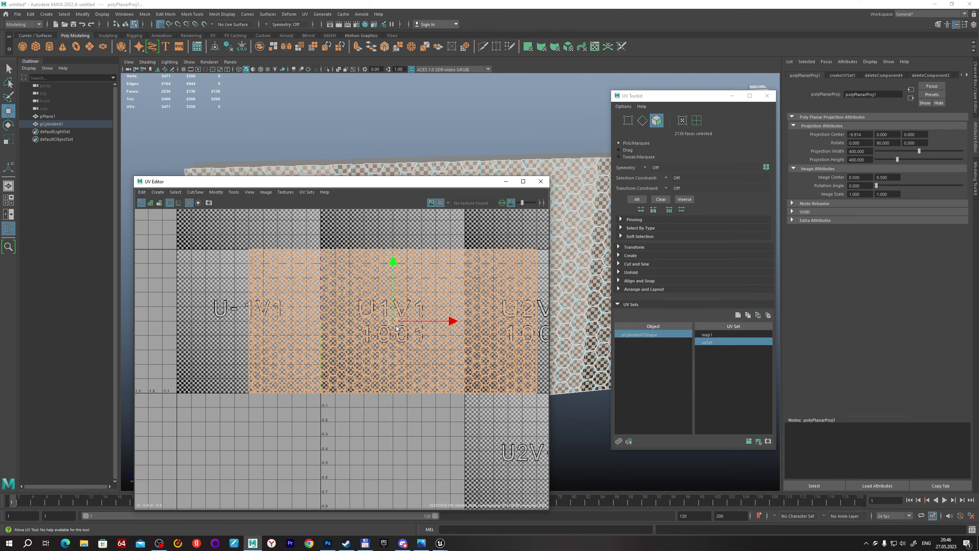
{"action": "left_click_drag", "start_coordinate": [390, 325], "coordinate": [319, 254]}
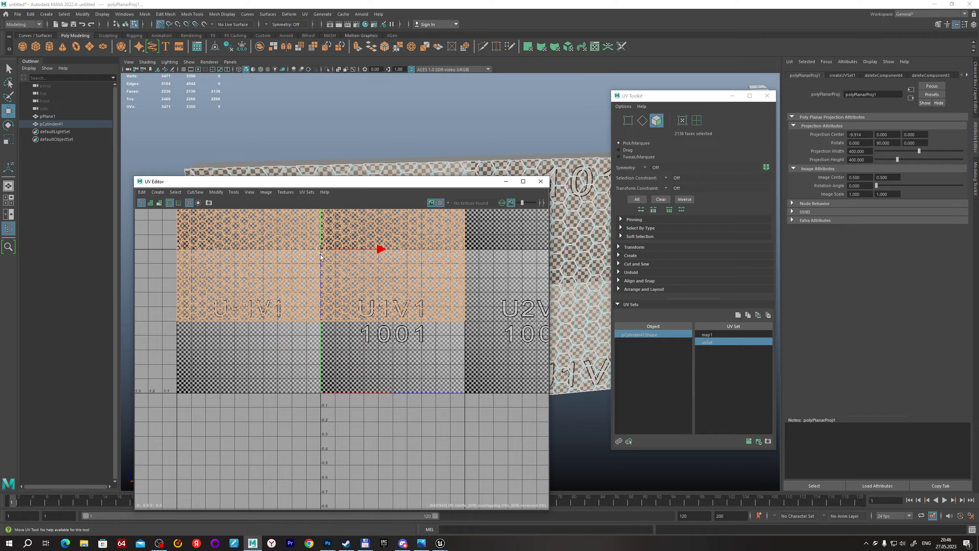
Maximize the UV Editor and inspect the shell spread across tiles U-1 and U1.
{"action": "double_click", "coordinate": [367, 186]}
{"action": "middle_click_drag", "start_coordinate": [407, 216], "coordinate": [481, 523], "text": "alt"}
{"action": "scroll", "coordinate": [475, 460], "scroll_direction": "down", "scroll_amount": 1}
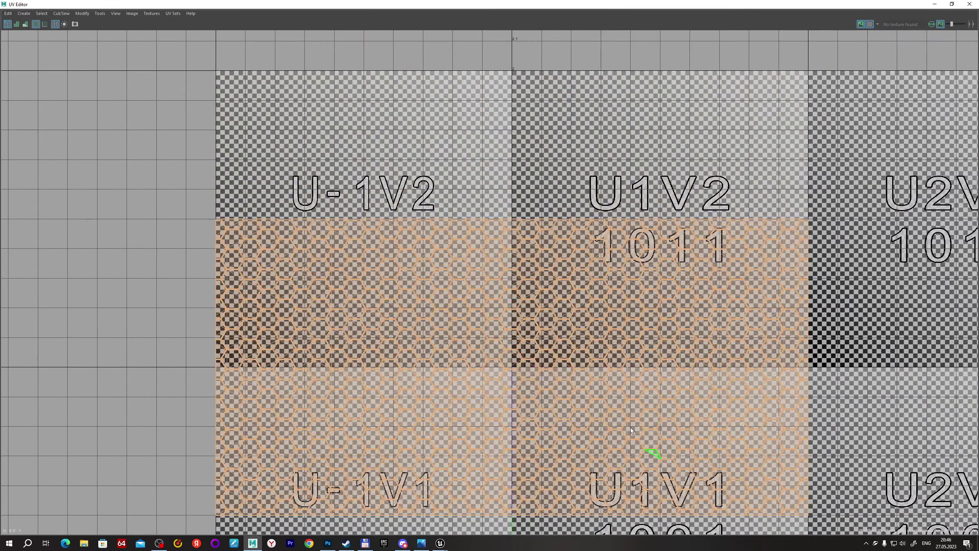
{"action": "middle_click_drag", "start_coordinate": [630, 427], "coordinate": [549, 302], "text": "alt"}
{"action": "scroll", "coordinate": [548, 301], "scroll_direction": "down", "scroll_amount": 1}
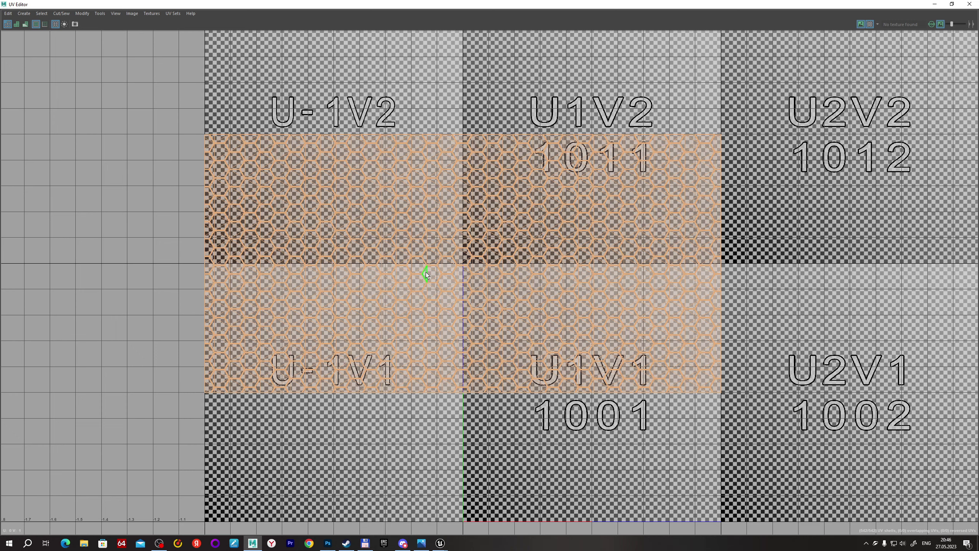
{"action": "scroll", "coordinate": [579, 274], "scroll_direction": "up", "scroll_amount": 1}
{"action": "key", "text": "w"}
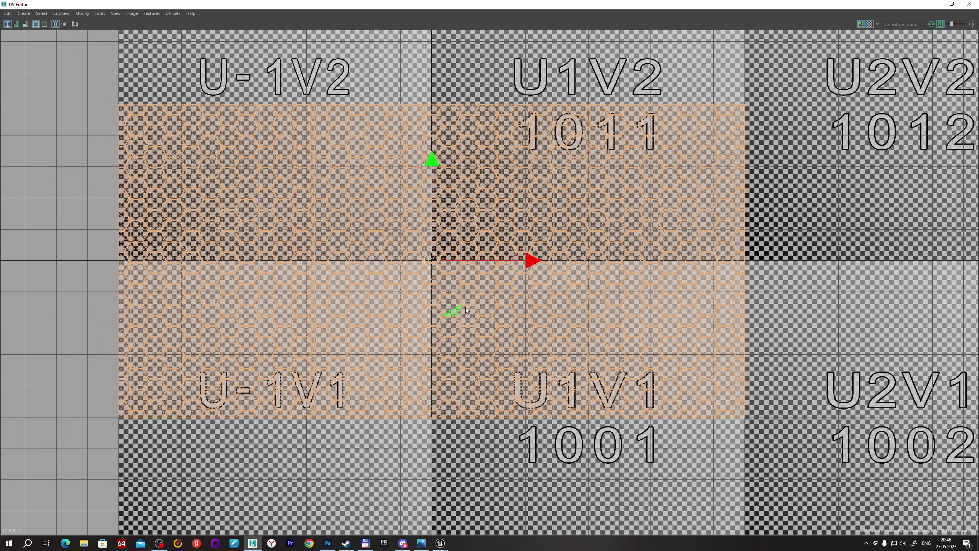
{"action": "middle_click_drag", "start_coordinate": [427, 263], "coordinate": [379, 164], "text": "alt"}
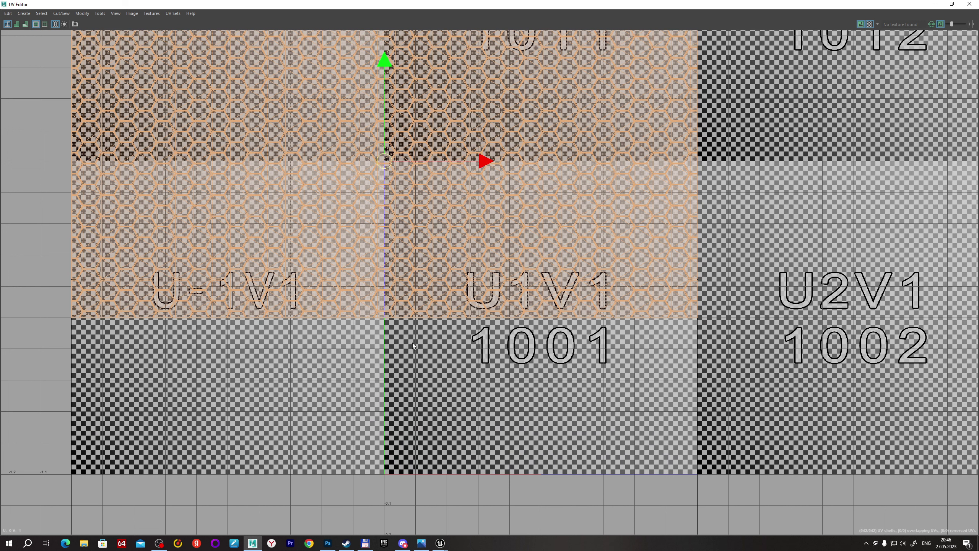
{"action": "double_click", "coordinate": [423, 3]}
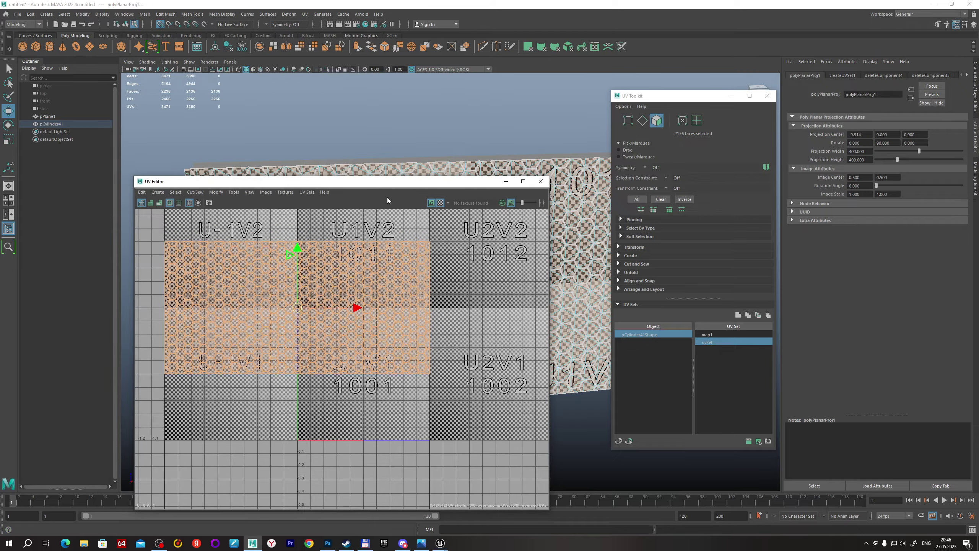
{"action": "left_click_drag", "start_coordinate": [346, 162], "coordinate": [628, 167]}
{"action": "right_click_drag", "start_coordinate": [579, 271], "coordinate": [564, 261]}
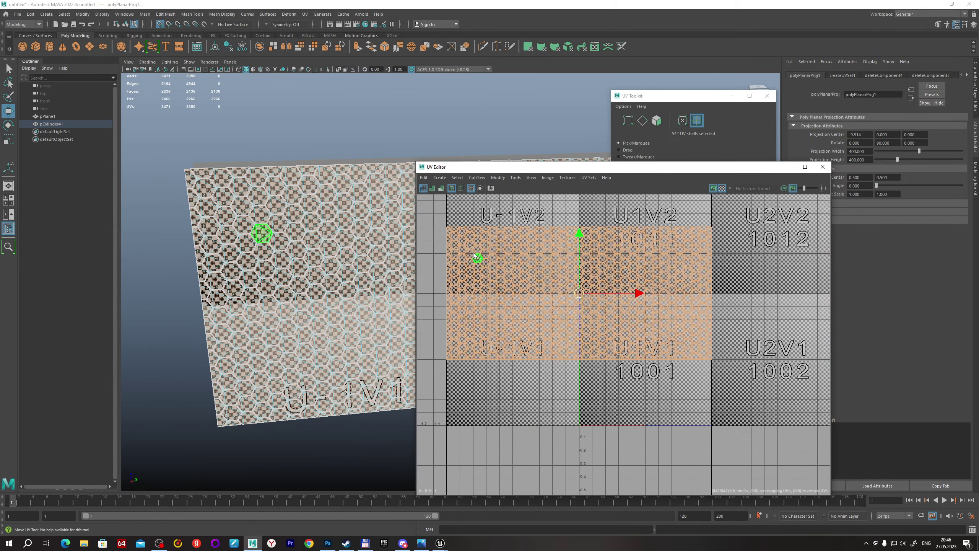
{"action": "left_click", "coordinate": [203, 186]}
{"action": "left_click_drag", "start_coordinate": [261, 241], "coordinate": [238, 251], "text": "alt"}
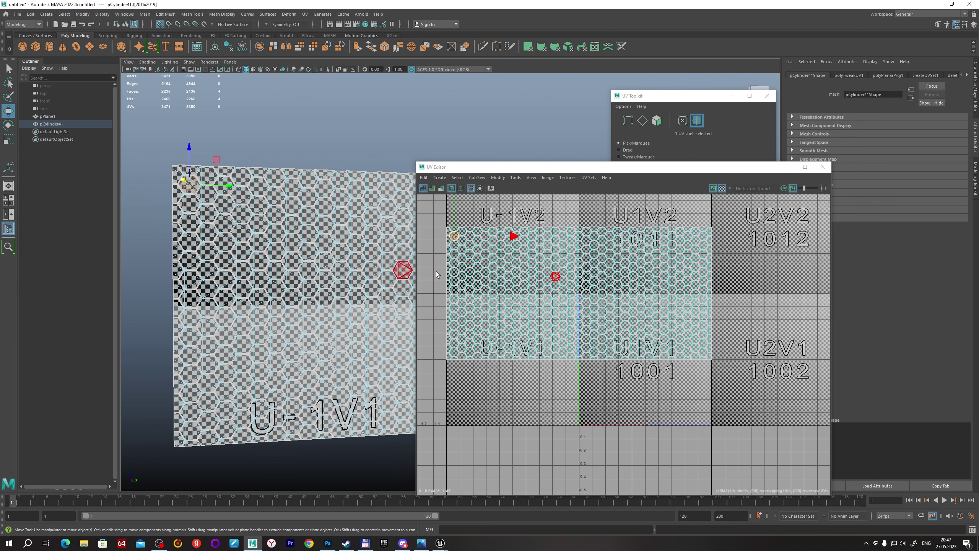
{"action": "left_click", "coordinate": [207, 213]}
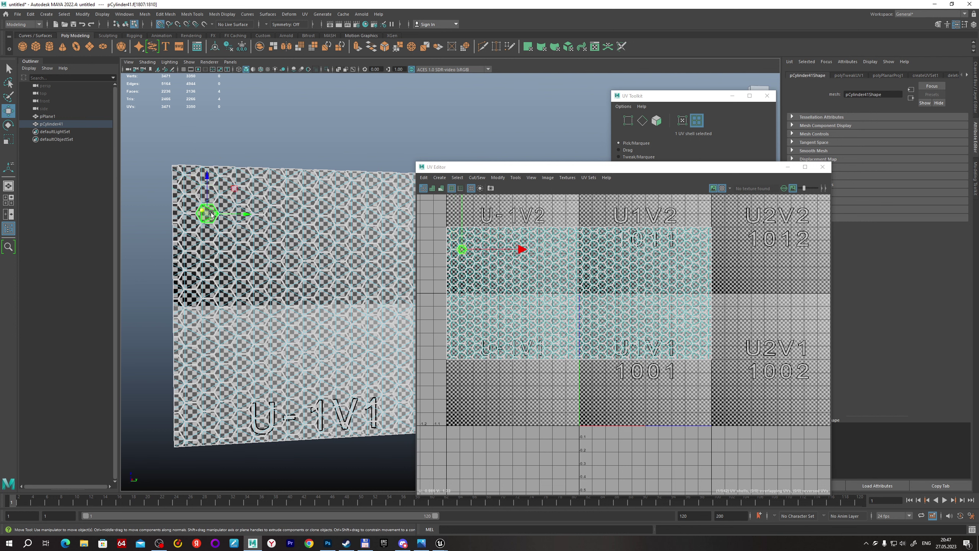
{"action": "key", "text": "q"}
{"action": "left_click", "coordinate": [181, 173]}
{"action": "middle_click_drag", "start_coordinate": [533, 241], "coordinate": [593, 273], "text": "alt"}
{"action": "scroll", "coordinate": [593, 273], "scroll_direction": "up", "scroll_amount": 2}
{"action": "scroll", "coordinate": [609, 289], "scroll_direction": "up", "scroll_amount": 2}
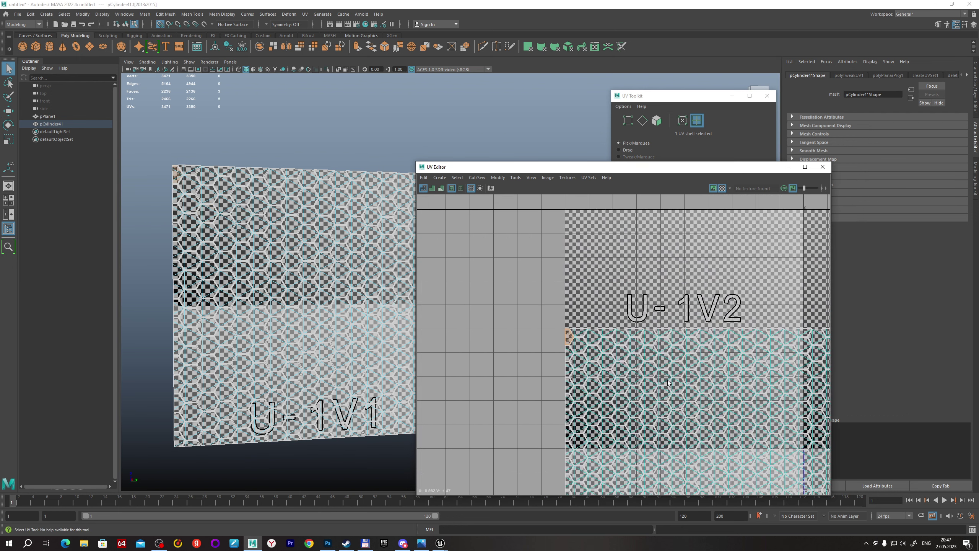
{"action": "right_click_drag", "start_coordinate": [627, 305], "coordinate": [596, 293]}
{"action": "scroll", "coordinate": [601, 341], "scroll_direction": "up", "scroll_amount": 2}
{"action": "left_click", "coordinate": [586, 333]}
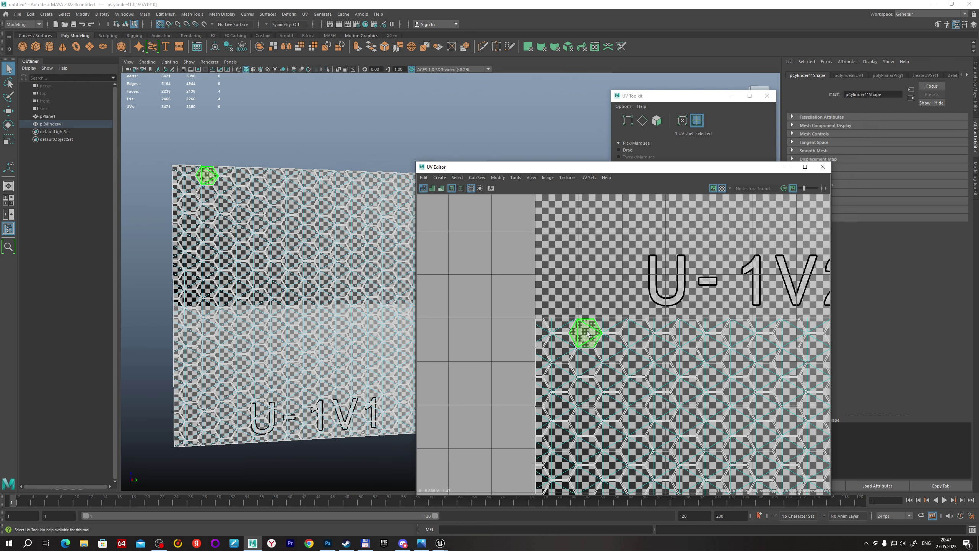
{"action": "right_click_drag", "start_coordinate": [586, 341], "coordinate": [585, 335]}
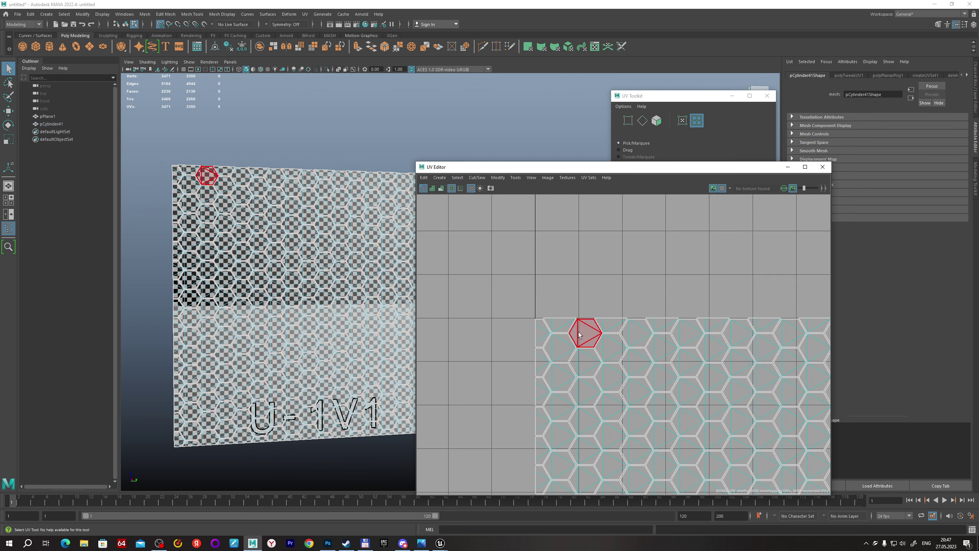
{"action": "key", "text": "r"}
{"action": "left_click_drag", "start_coordinate": [585, 332], "coordinate": [585, 331]}
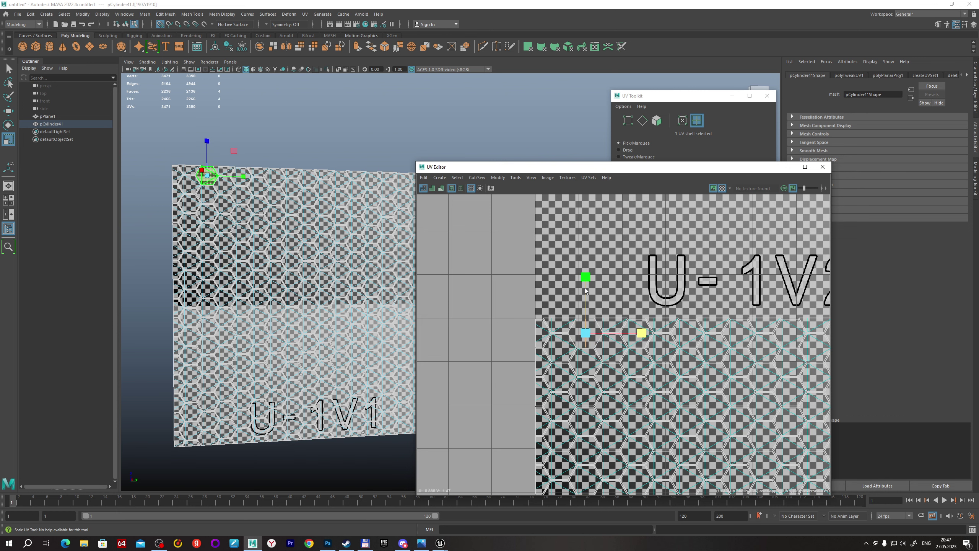
{"action": "key", "text": "ctrl+z"}
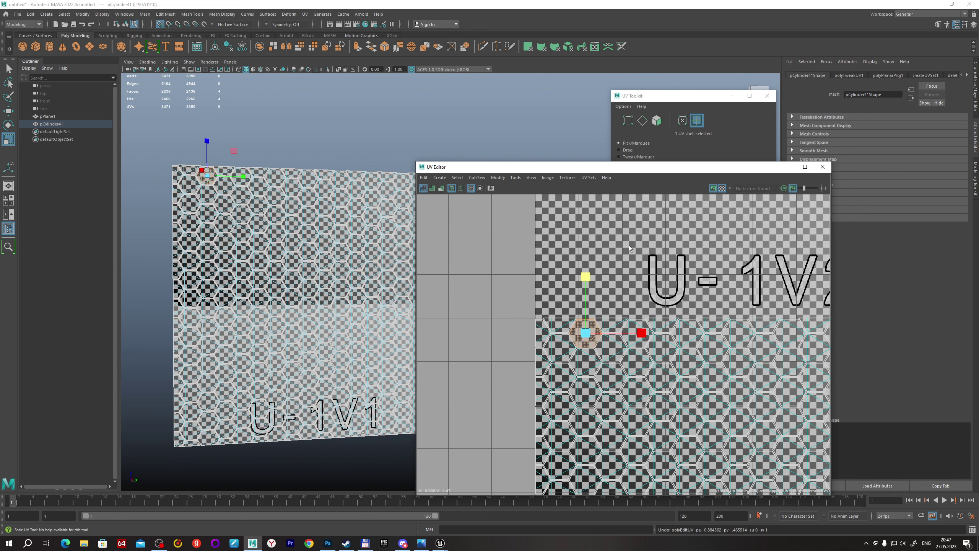
{"action": "key", "text": "q"}
{"action": "left_click_drag", "start_coordinate": [722, 174], "coordinate": [420, 114]}
Marquee-select all 542 UV shells of the wall.
{"action": "right_click_drag", "start_coordinate": [401, 216], "coordinate": [435, 140]}
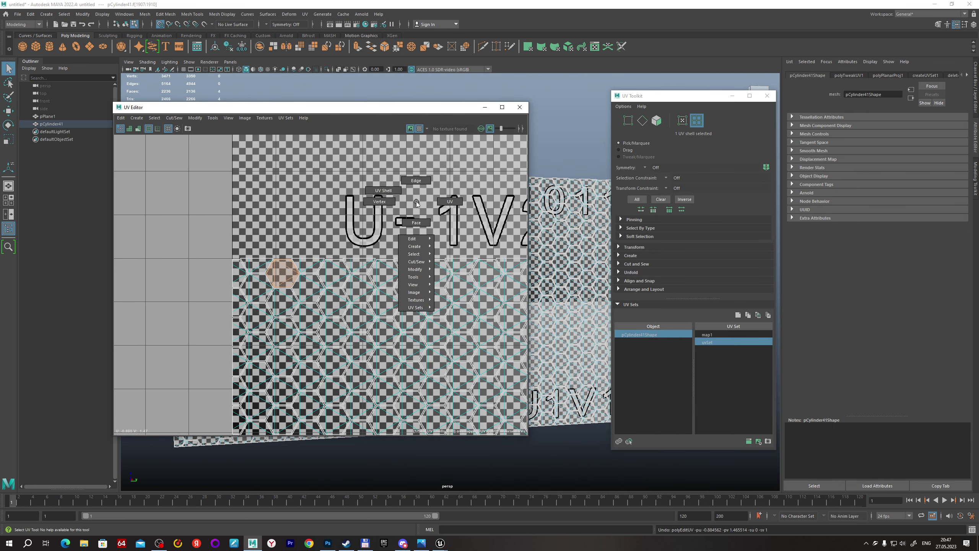
{"action": "scroll", "coordinate": [393, 277], "scroll_direction": "down", "scroll_amount": 5}
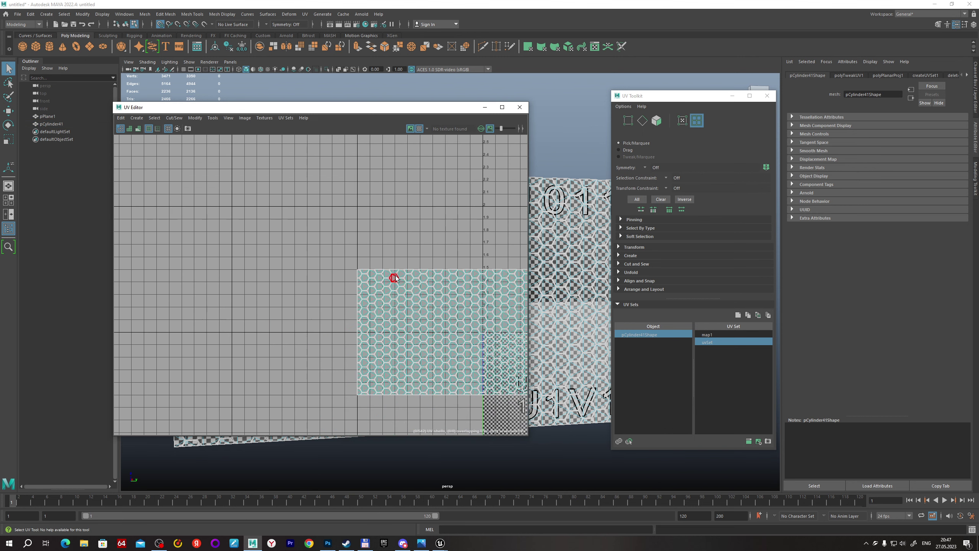
{"action": "scroll", "coordinate": [393, 277], "scroll_direction": "down", "scroll_amount": 3}
{"action": "middle_click_drag", "start_coordinate": [394, 278], "coordinate": [212, 225], "text": "alt"}
{"action": "mouse_move", "coordinate": [177, 199]}
{"action": "left_mouse_down"}
{"action": "mouse_move", "coordinate": [420, 382]}
{"action": "mouse_move", "coordinate": [438, 325]}
{"action": "left_mouse_up"}
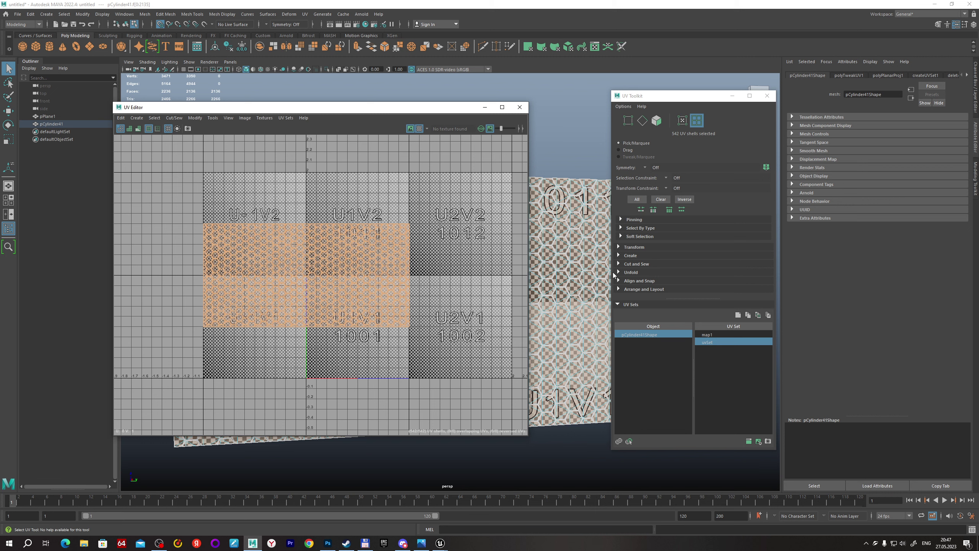
Set a uniform texel density on the selected shells for a 2048 map size.
{"action": "left_click", "coordinate": [619, 247]}
{"action": "scroll", "coordinate": [646, 248], "scroll_direction": "down", "scroll_amount": 5}
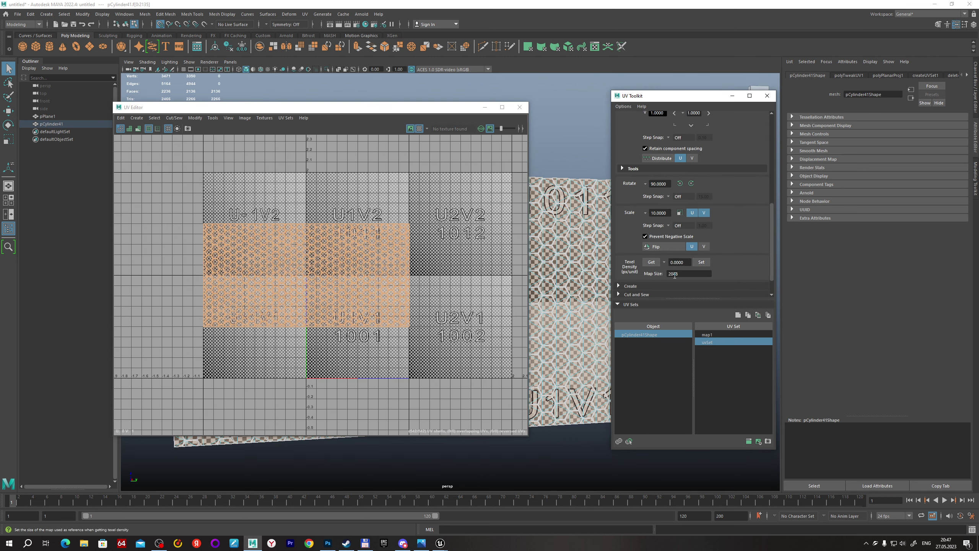
{"action": "scroll", "coordinate": [646, 248], "scroll_direction": "down", "scroll_amount": 4}
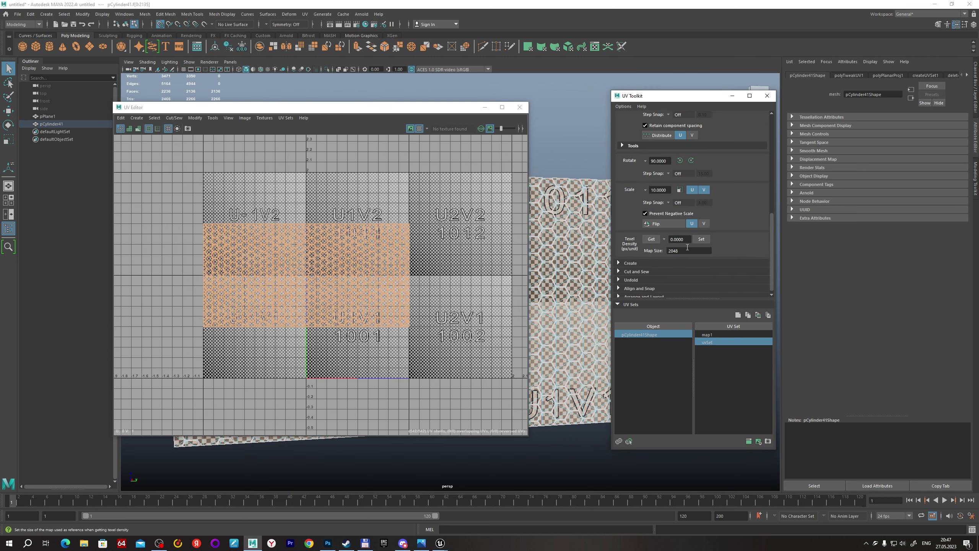
{"action": "left_click", "coordinate": [702, 240]}
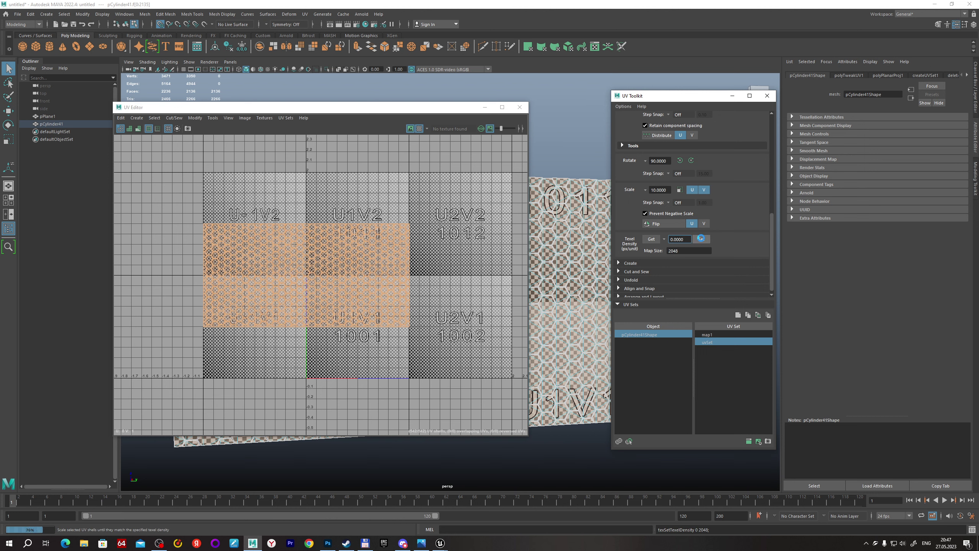
{"action": "middle_click_drag", "start_coordinate": [419, 262], "coordinate": [440, 284], "text": "alt"}
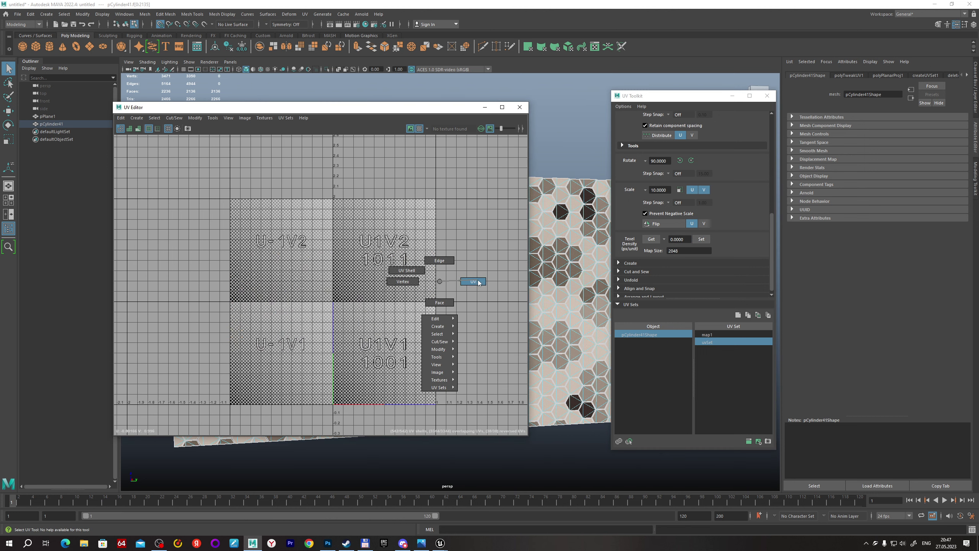
Switch to UV selection, inspect the UDIM tiles, then close the UV Editor.
{"action": "right_click_drag", "start_coordinate": [440, 284], "coordinate": [472, 281]}
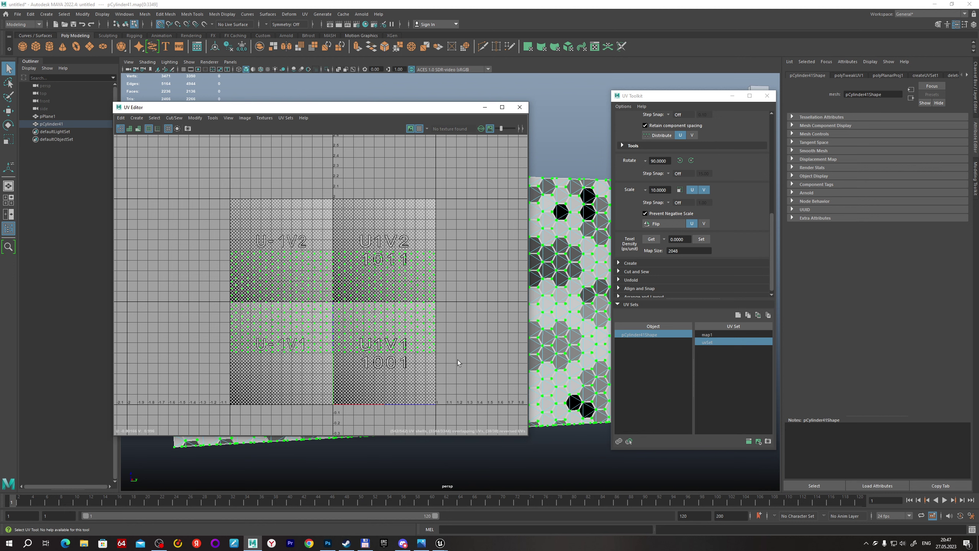
{"action": "scroll", "coordinate": [458, 360], "scroll_direction": "up", "scroll_amount": 3}
{"action": "middle_click_drag", "start_coordinate": [391, 337], "coordinate": [429, 323], "text": "alt"}
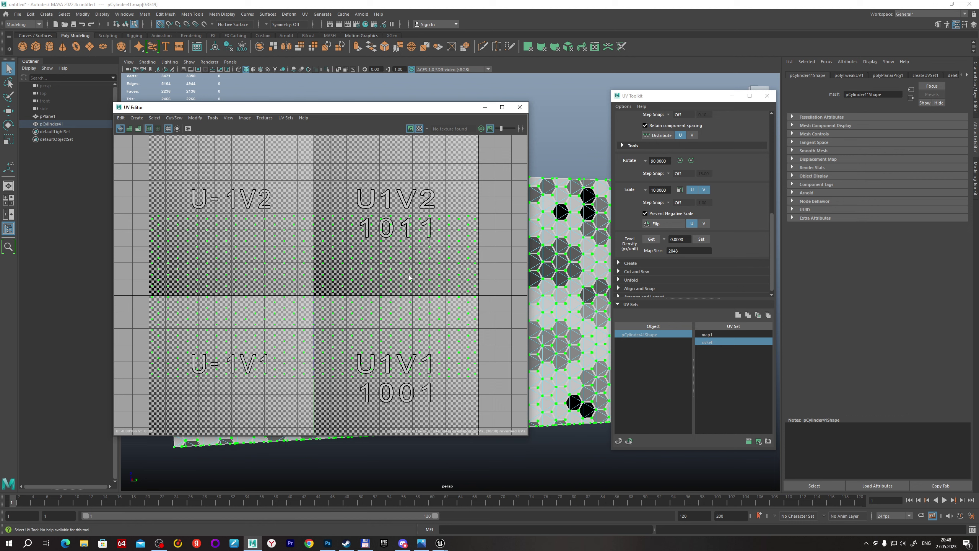
{"action": "scroll", "coordinate": [441, 280], "scroll_direction": "down", "scroll_amount": 1}
{"action": "scroll", "coordinate": [438, 281], "scroll_direction": "down", "scroll_amount": 1}
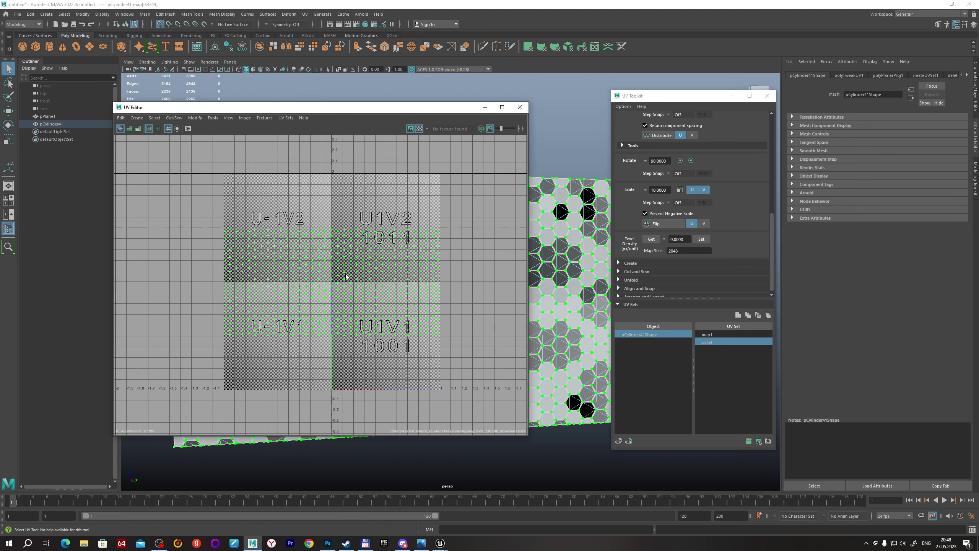
{"action": "left_click", "coordinate": [519, 107]}
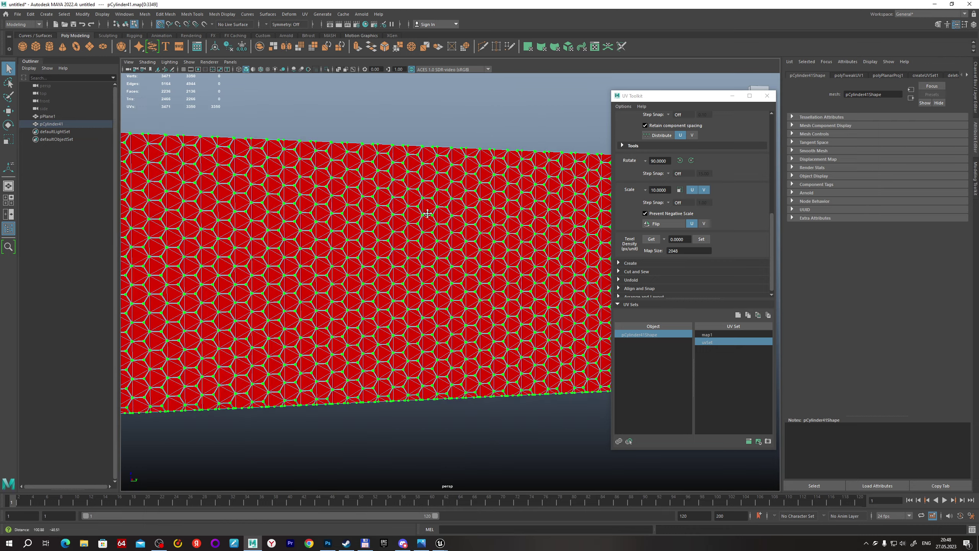
Return the wall mesh to object selection mode.
{"action": "left_click_drag", "start_coordinate": [386, 270], "coordinate": [482, 239], "text": "alt"}
{"action": "scroll", "coordinate": [482, 239], "scroll_direction": "down", "scroll_amount": 4}
{"action": "right_click_drag", "start_coordinate": [540, 210], "coordinate": [567, 200]}
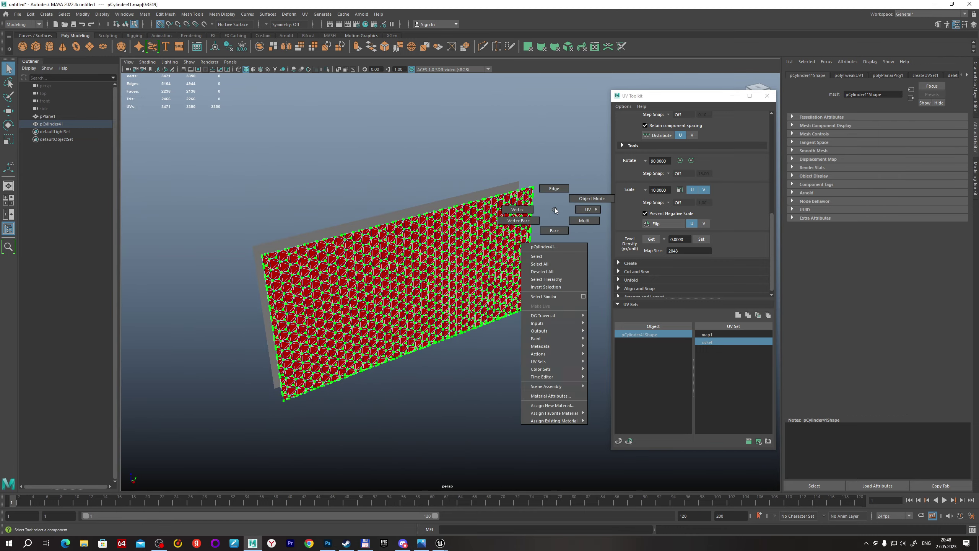
{"action": "left_click", "coordinate": [390, 270]}
{"action": "left_click_drag", "start_coordinate": [390, 270], "coordinate": [298, 137], "text": "alt"}
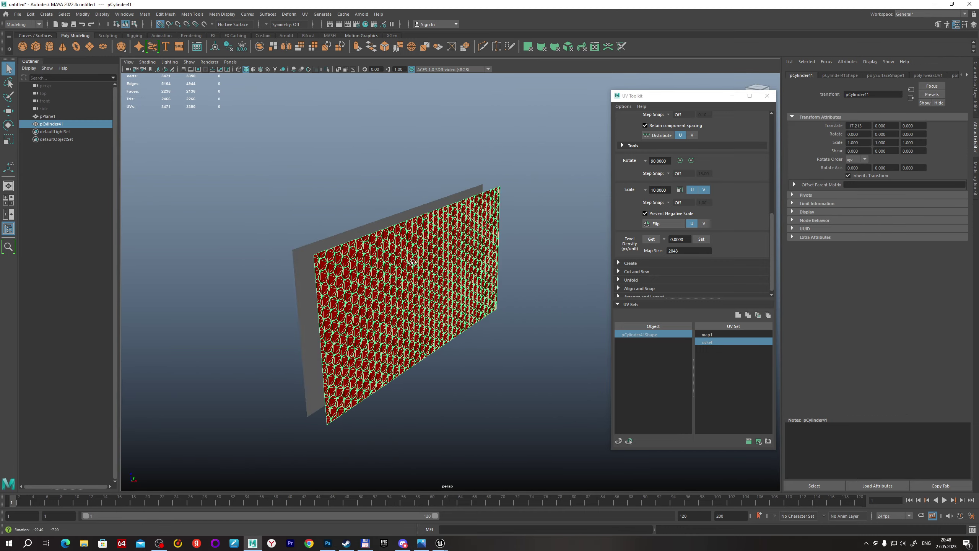
Rename pCylinder41 to shield and freeze its transformations.
{"action": "double_click", "coordinate": [54, 124]}
{"action": "type", "text": "shield"}
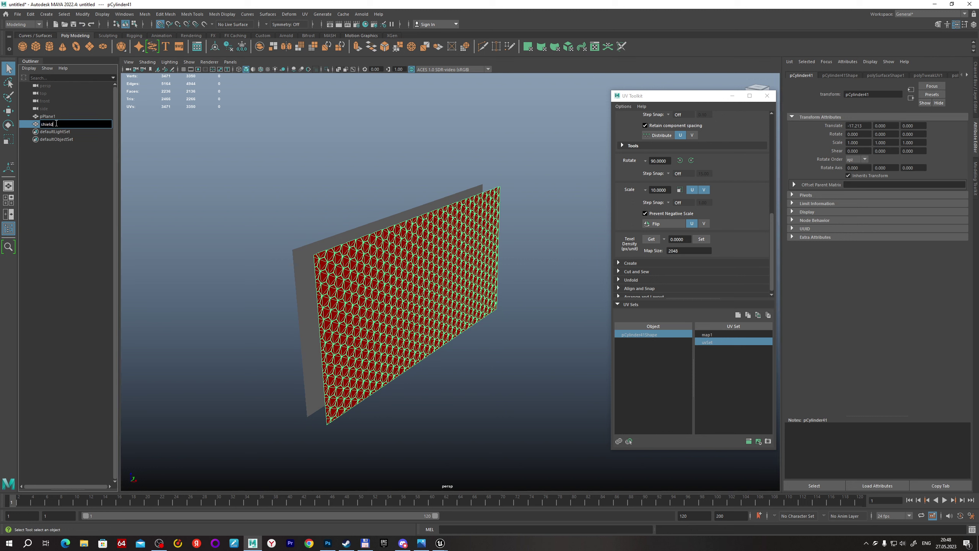
{"action": "key", "text": "Return"}
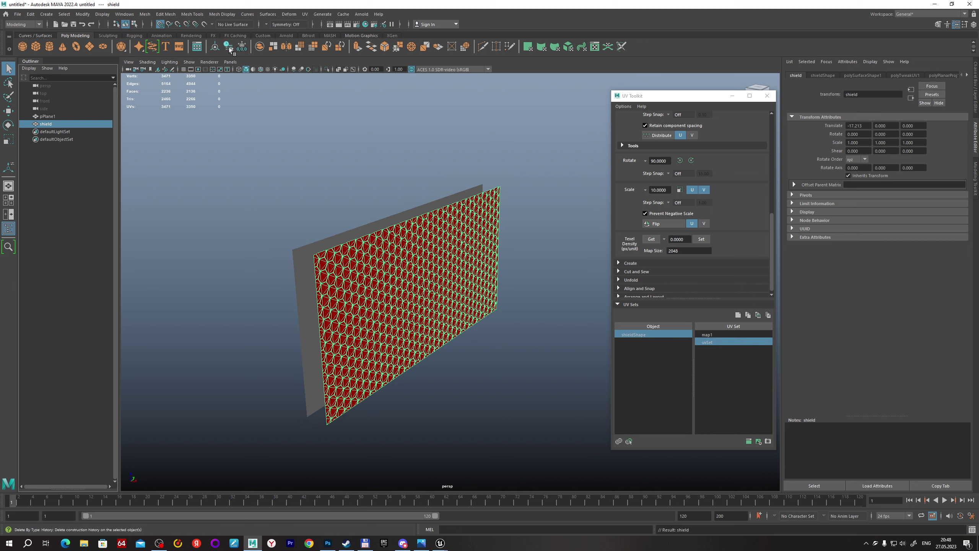
{"action": "left_click", "coordinate": [230, 48]}
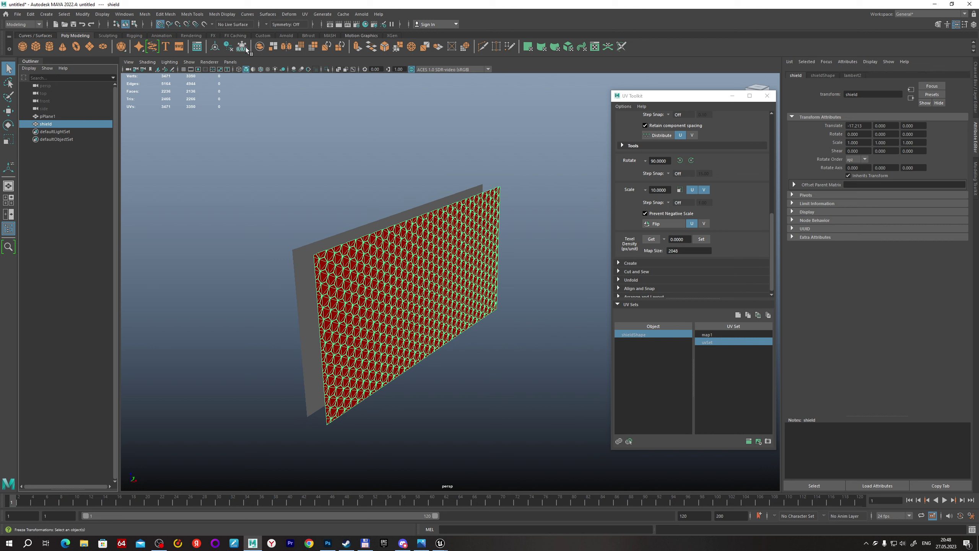
{"action": "left_click", "coordinate": [18, 15]}
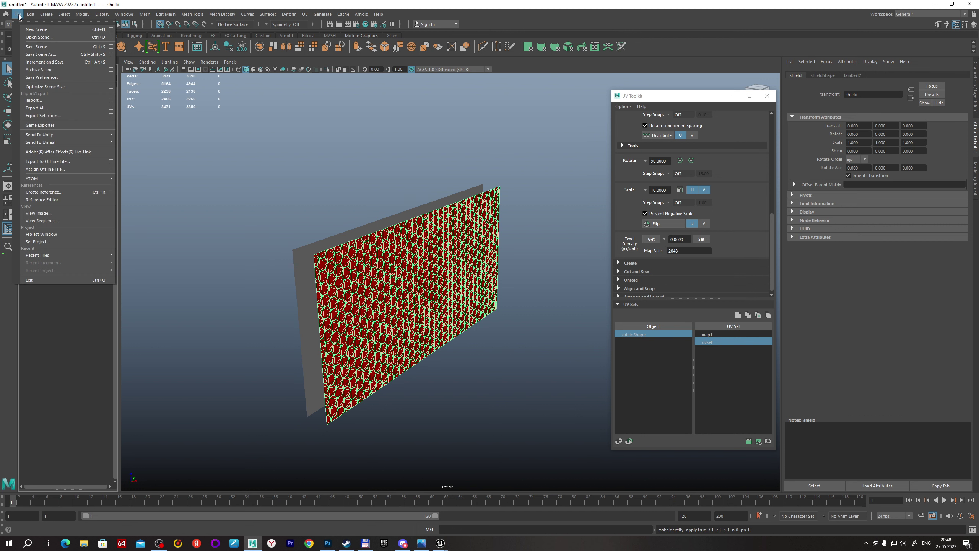
Start Export Selection with Geometry > Smoothing Groups enabled.
{"action": "left_click", "coordinate": [83, 115]}
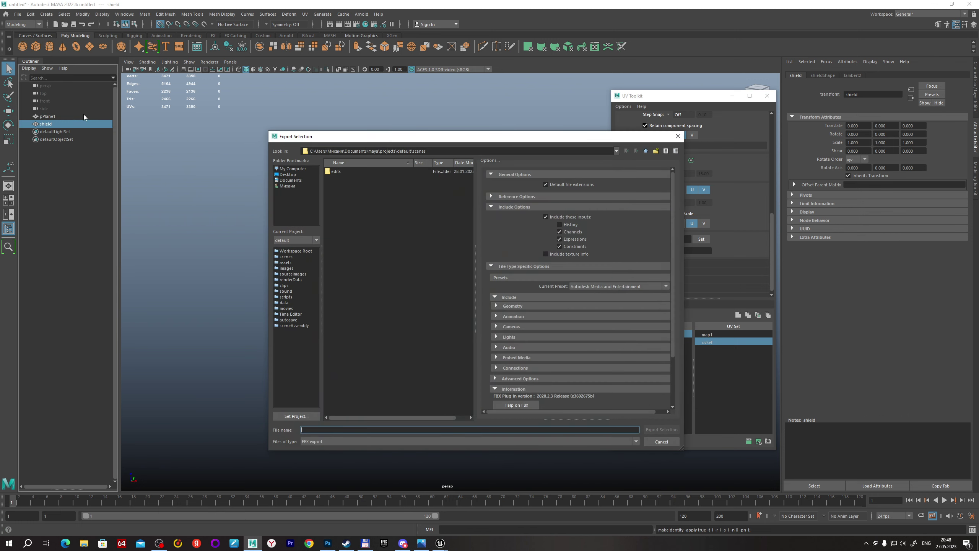
{"action": "left_click", "coordinate": [551, 305]}
{"action": "left_click", "coordinate": [580, 315]}
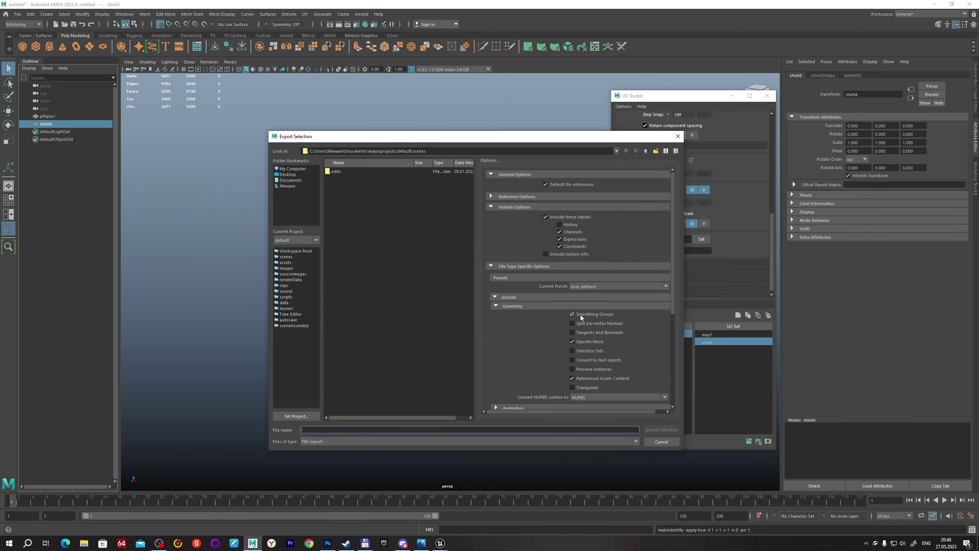
Export the shield as sm_shield.fbx into D:/Temp/3D/Shield.
{"action": "left_click", "coordinate": [300, 169]}
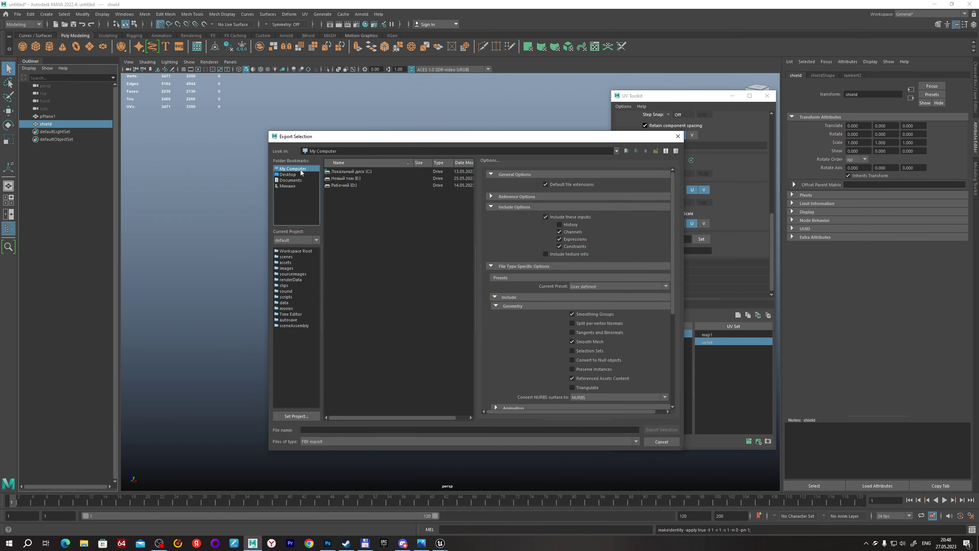
{"action": "double_click", "coordinate": [338, 186]}
{"action": "double_click", "coordinate": [338, 192]}
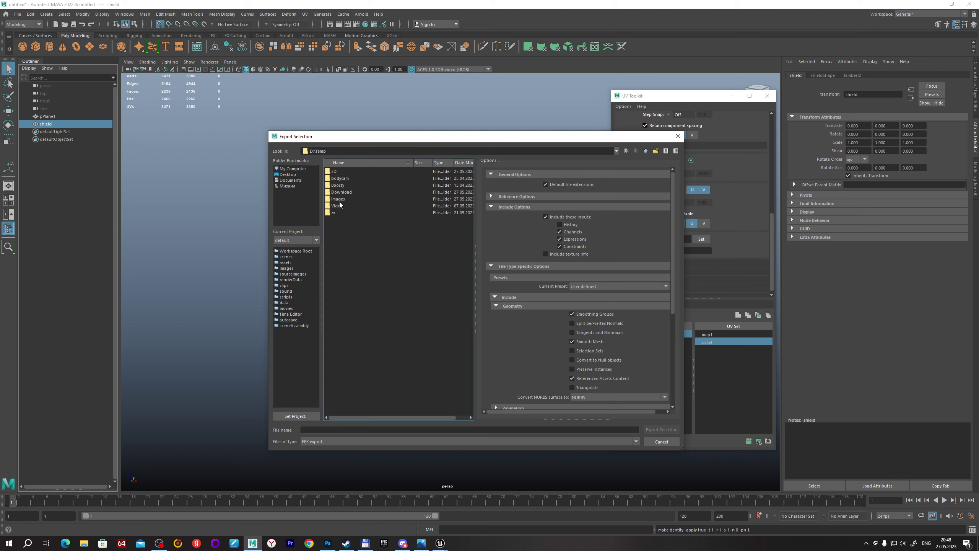
{"action": "double_click", "coordinate": [339, 173]}
{"action": "double_click", "coordinate": [338, 206]}
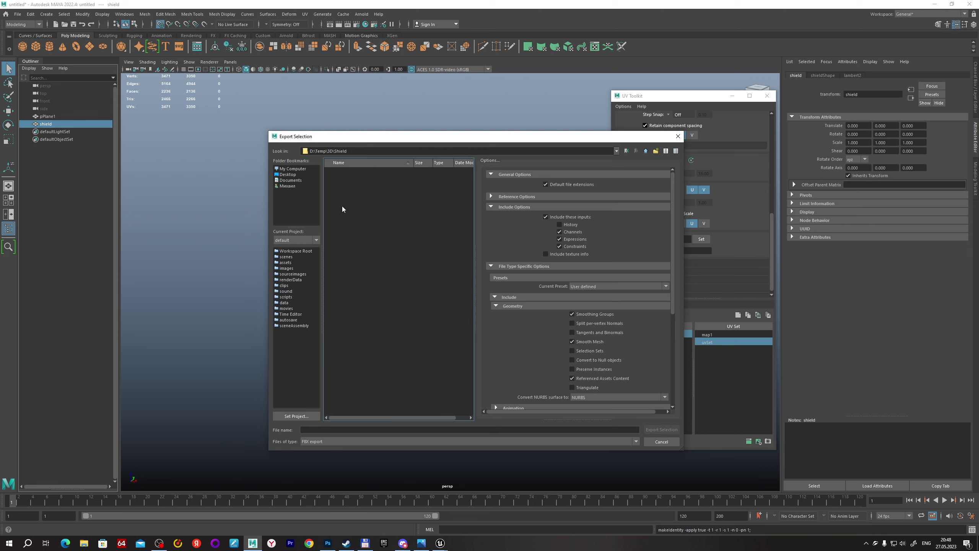
{"action": "left_click", "coordinate": [409, 430]}
{"action": "type", "text": "sm_shield"}
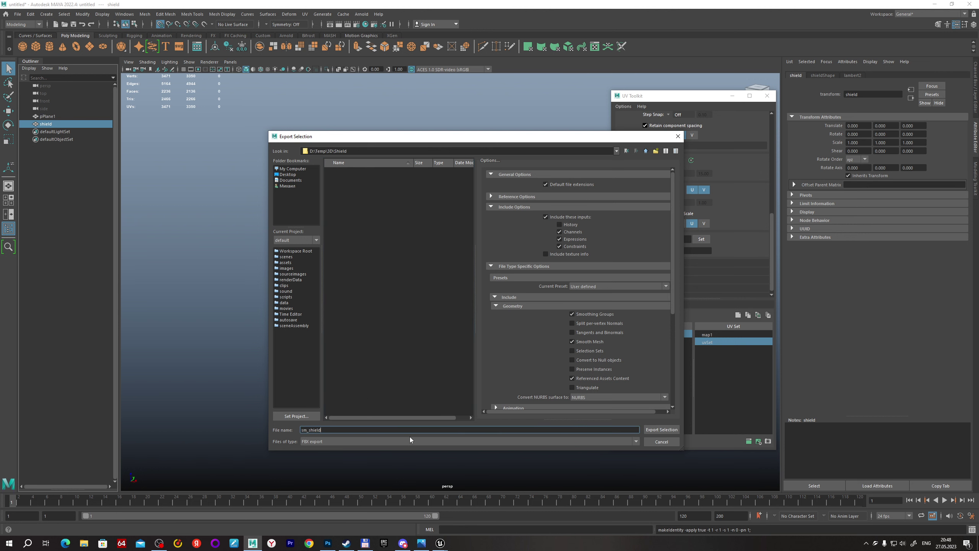
{"action": "key", "text": "Return"}
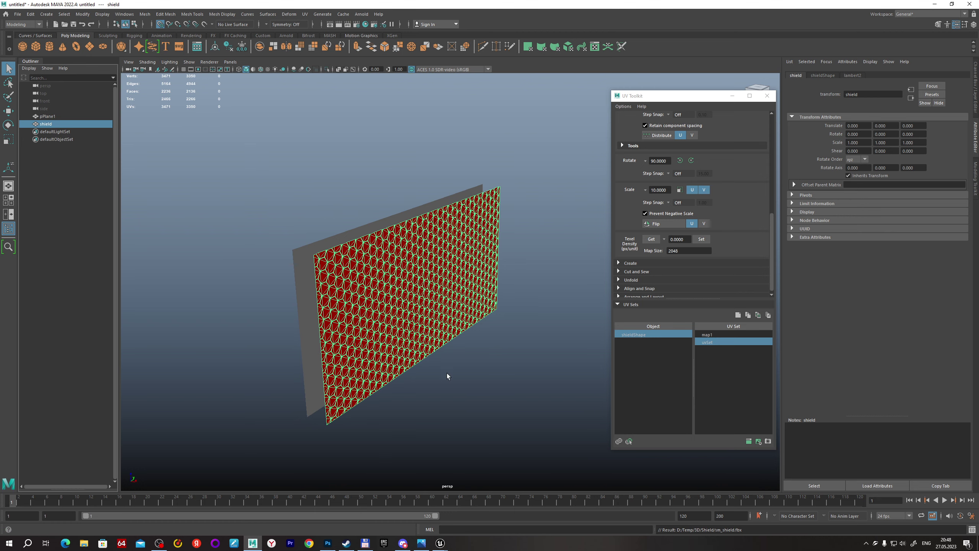
{"action": "mouse_move", "coordinate": [448, 376]}
{"action": "left_mouse_down", "text": "alt"}
{"action": "mouse_move", "coordinate": [443, 356]}
{"action": "mouse_move", "coordinate": [415, 343]}
{"action": "left_mouse_up", "text": "alt"}
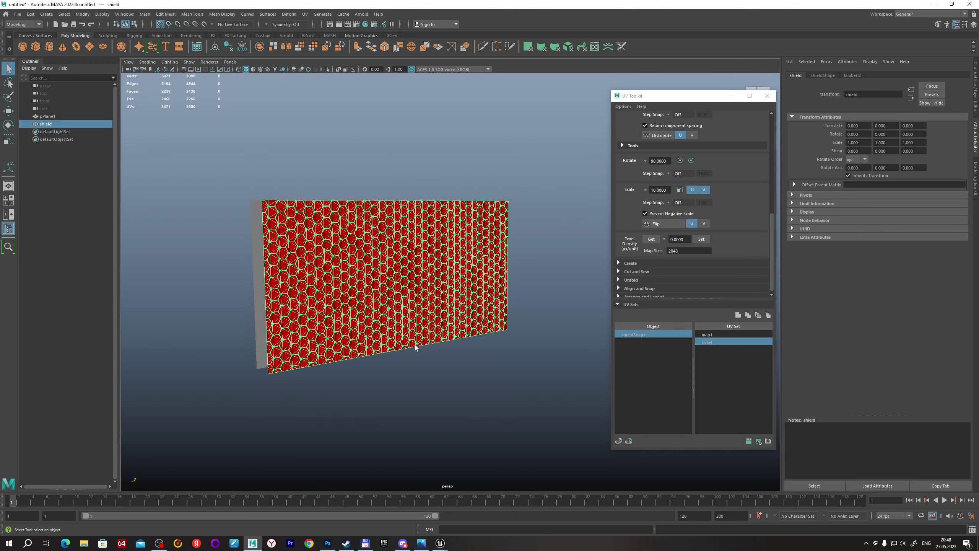
{"action": "scroll", "coordinate": [415, 343], "scroll_direction": "up", "scroll_amount": 3}
Open the UV_1.png layout image in Photoshop.
{"action": "left_click", "coordinate": [328, 543]}
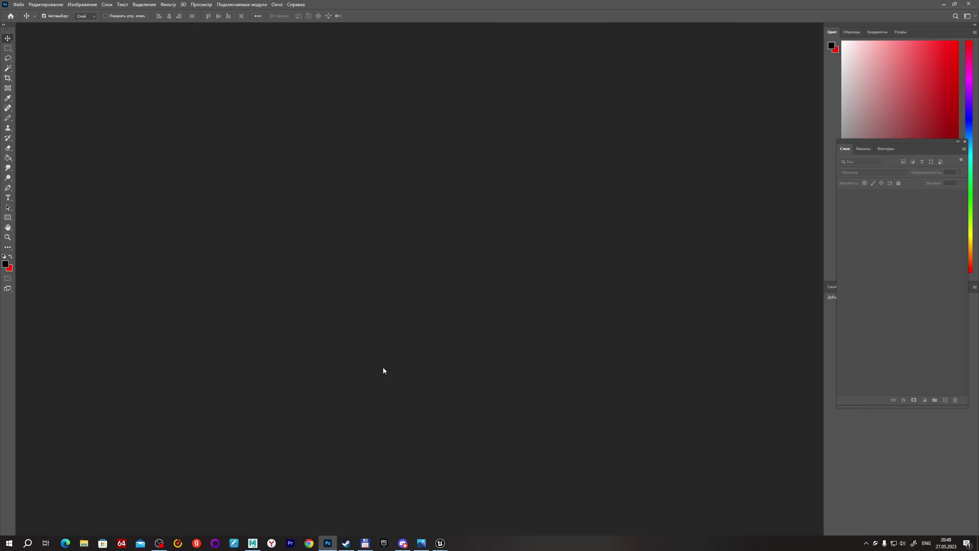
{"action": "left_click", "coordinate": [18, 5]}
{"action": "left_click", "coordinate": [29, 22]}
{"action": "double_click", "coordinate": [267, 181]}
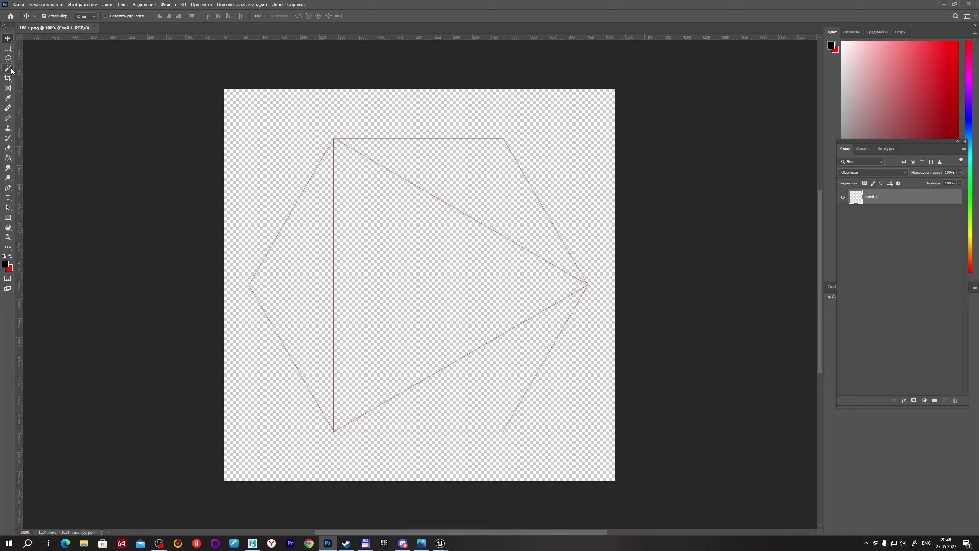
Magic Wand the outside area and fill the hexagon black on new layer Слой 2.
{"action": "left_click", "coordinate": [304, 131]}
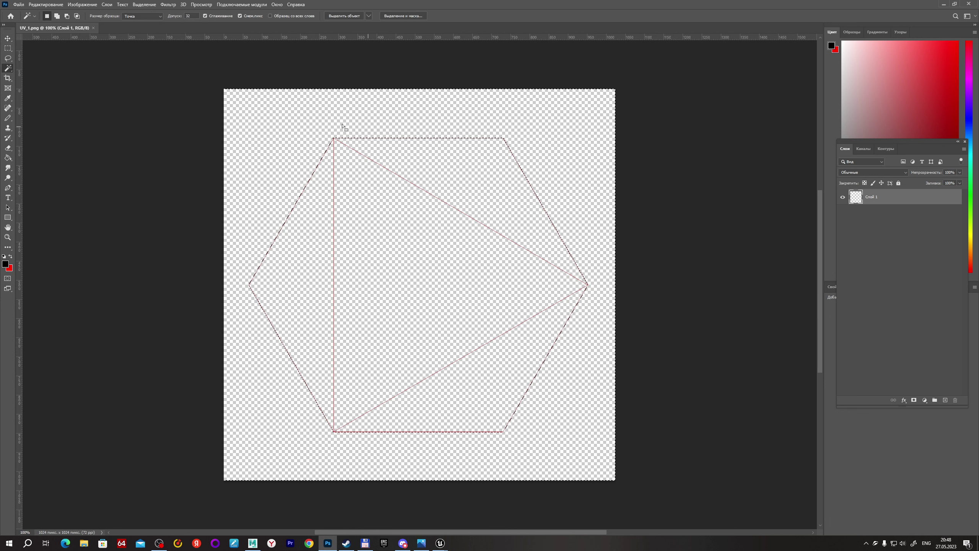
{"action": "left_click", "coordinate": [944, 401]}
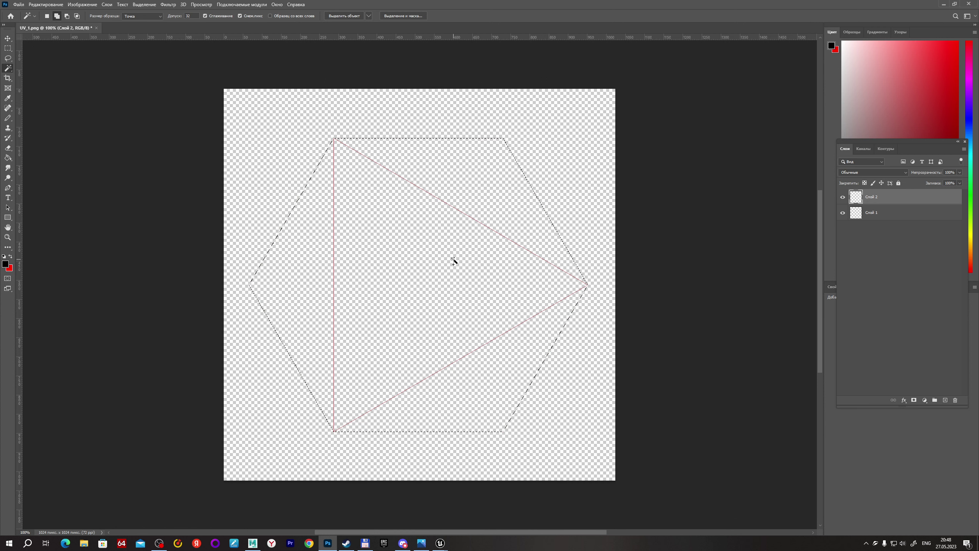
{"action": "key", "text": "g"}
{"action": "left_click", "coordinate": [455, 272]}
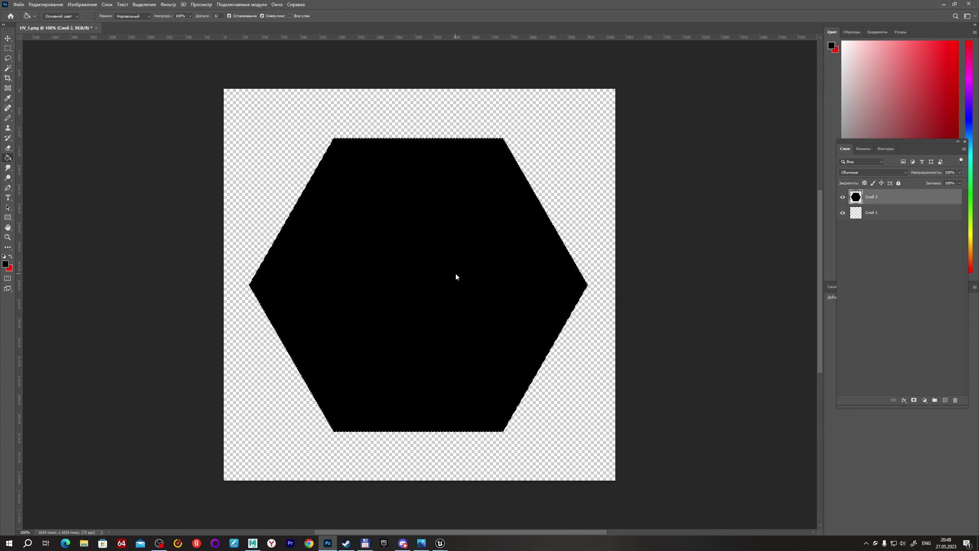
Add Stroke, Inner Glow and Color Overlay layer styles to Слой 2.
{"action": "double_click", "coordinate": [897, 200]}
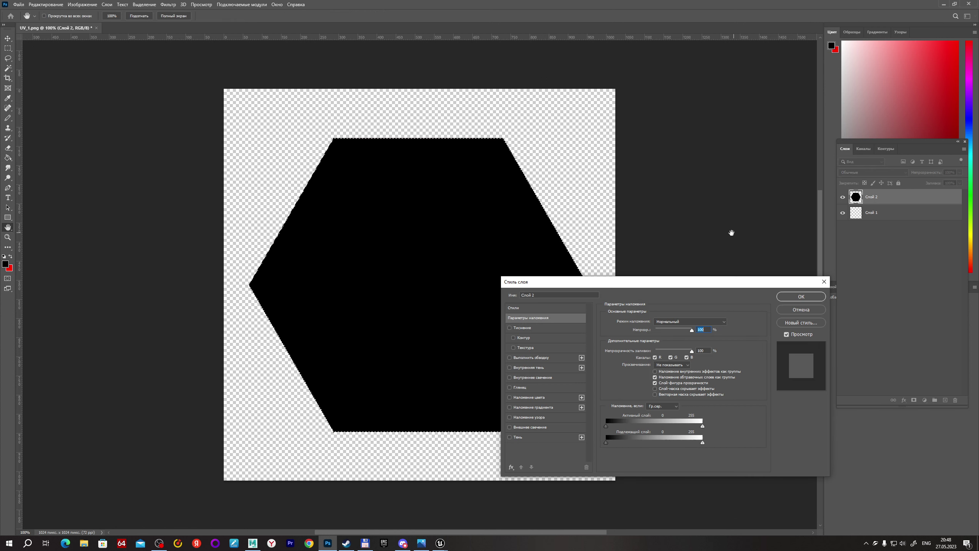
{"action": "left_click", "coordinate": [509, 358]}
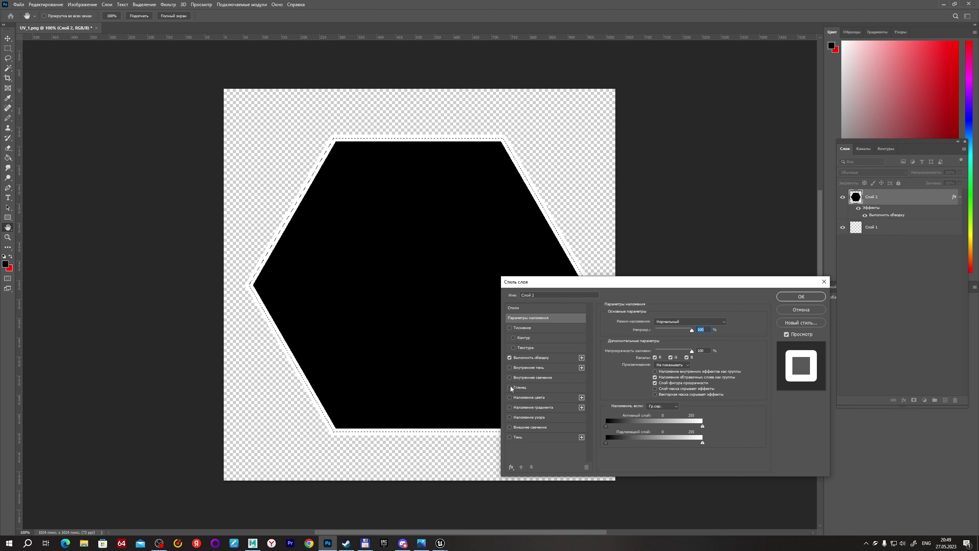
{"action": "left_click", "coordinate": [510, 377]}
{"action": "left_click", "coordinate": [509, 398]}
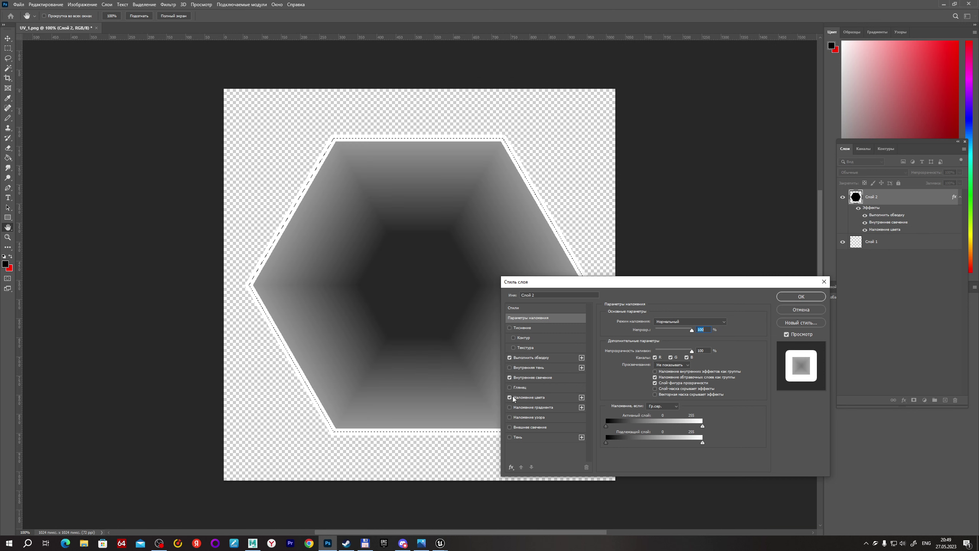
{"action": "left_click", "coordinate": [800, 296]}
Add a new empty layer above Слой 1.
{"action": "key", "text": "g"}
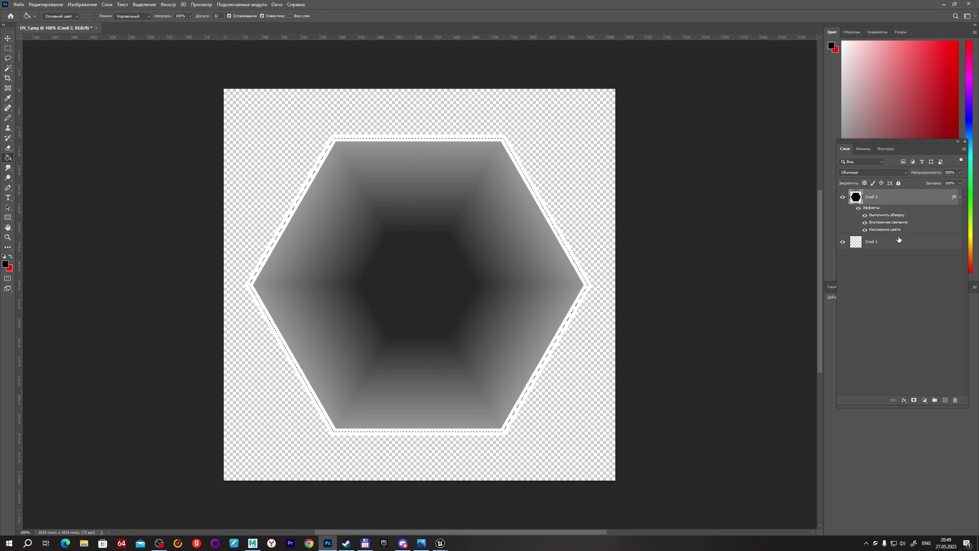
{"action": "left_click", "coordinate": [875, 241]}
{"action": "left_click", "coordinate": [944, 400]}
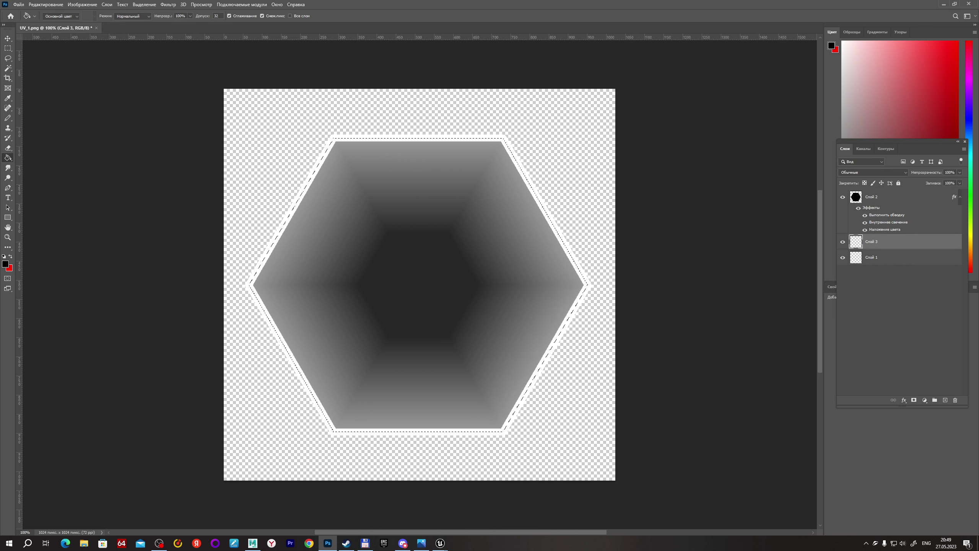
Clear the selection and fill Слой 3 black around the hexagon.
{"action": "left_click", "coordinate": [8, 49]}
{"action": "key", "text": "ctrl+d"}
{"action": "key", "text": "g"}
{"action": "left_click", "coordinate": [265, 120]}
{"action": "scroll", "coordinate": [551, 210], "scroll_direction": "up", "scroll_amount": 1, "text": "alt"}
{"action": "key", "text": "q"}
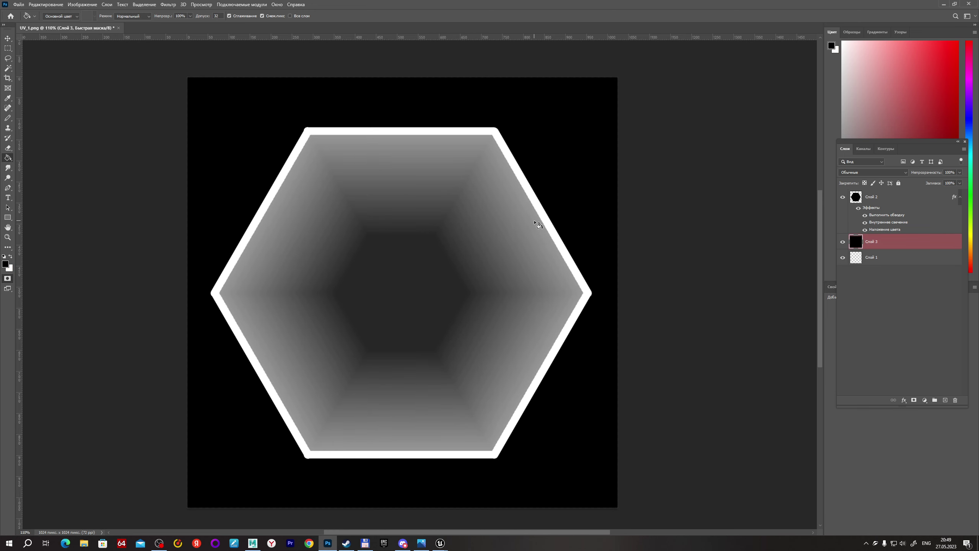
{"action": "scroll", "coordinate": [539, 224], "scroll_direction": "down", "scroll_amount": 2}
{"action": "scroll", "coordinate": [384, 176], "scroll_direction": "down", "scroll_amount": 3, "text": "alt"}
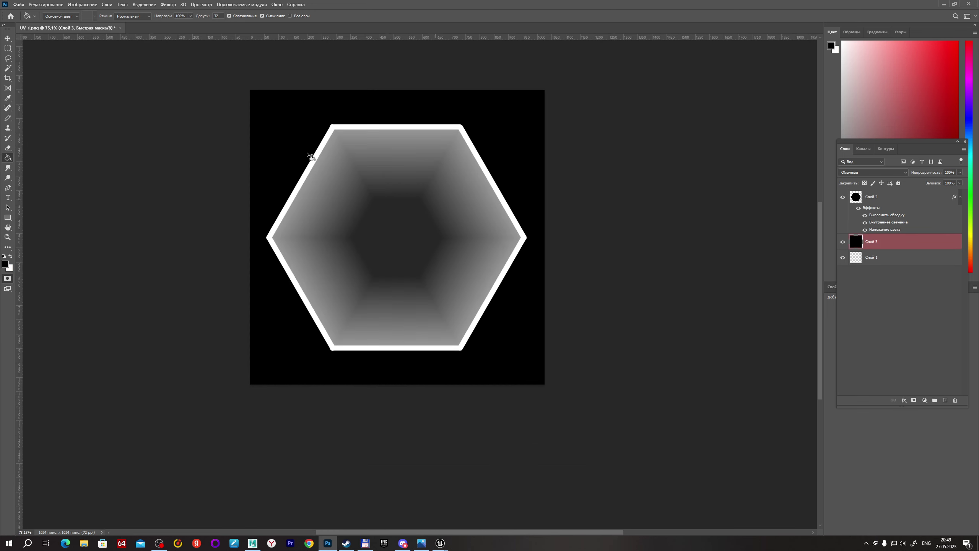
Save the texture as PNG t_shield in D:/Temp/3D/Shield.
{"action": "left_click", "coordinate": [18, 5]}
{"action": "left_click", "coordinate": [65, 103]}
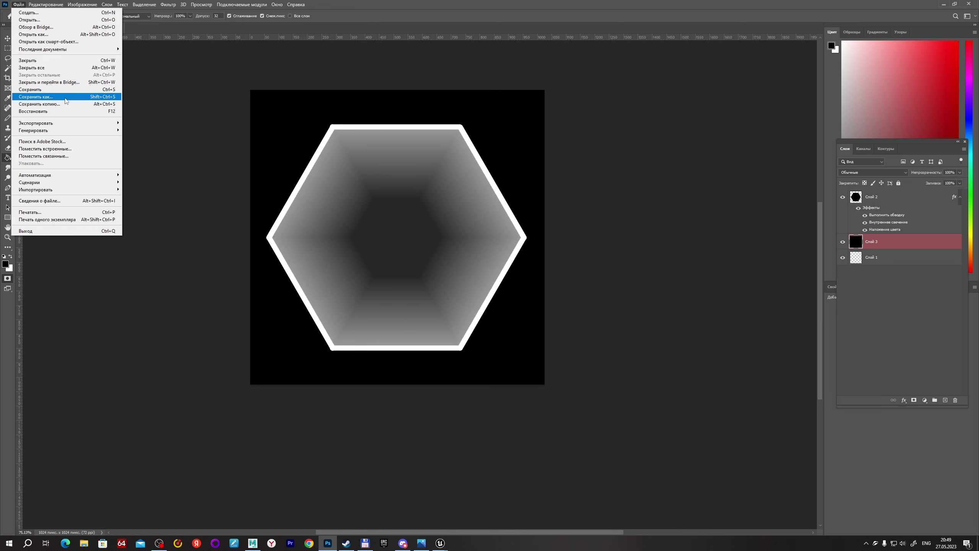
{"action": "left_click", "coordinate": [374, 371]}
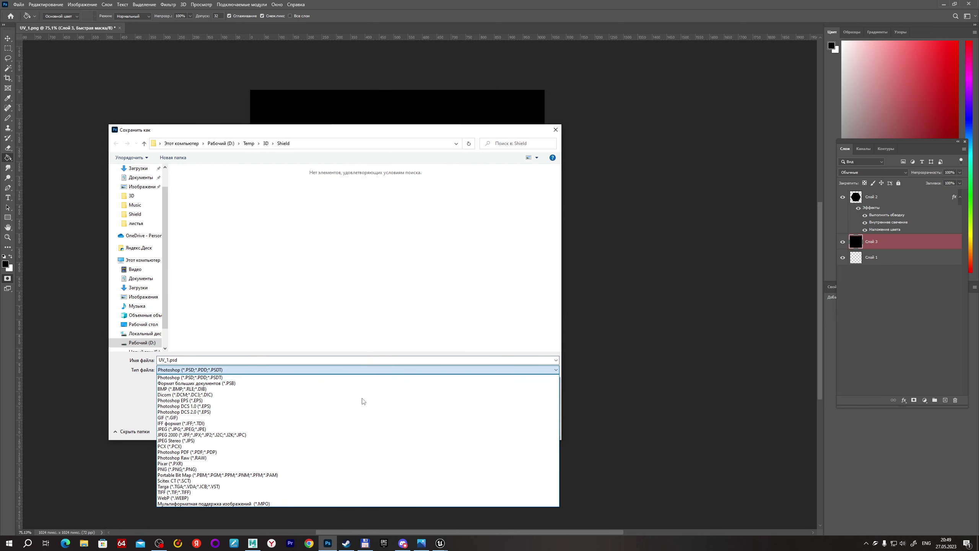
{"action": "left_click", "coordinate": [350, 472]}
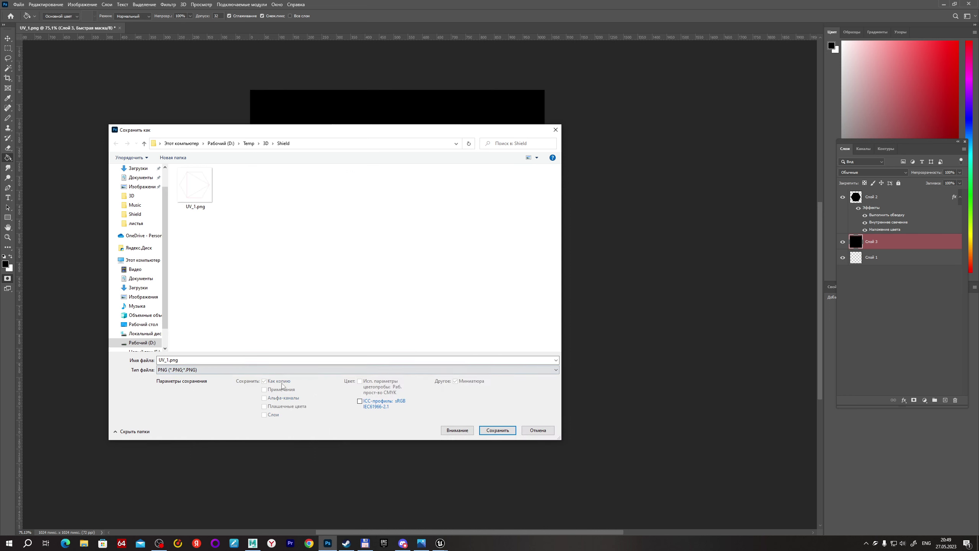
{"action": "double_click", "coordinate": [273, 362]}
{"action": "type", "text": "t"}
{"action": "key", "text": "Return"}
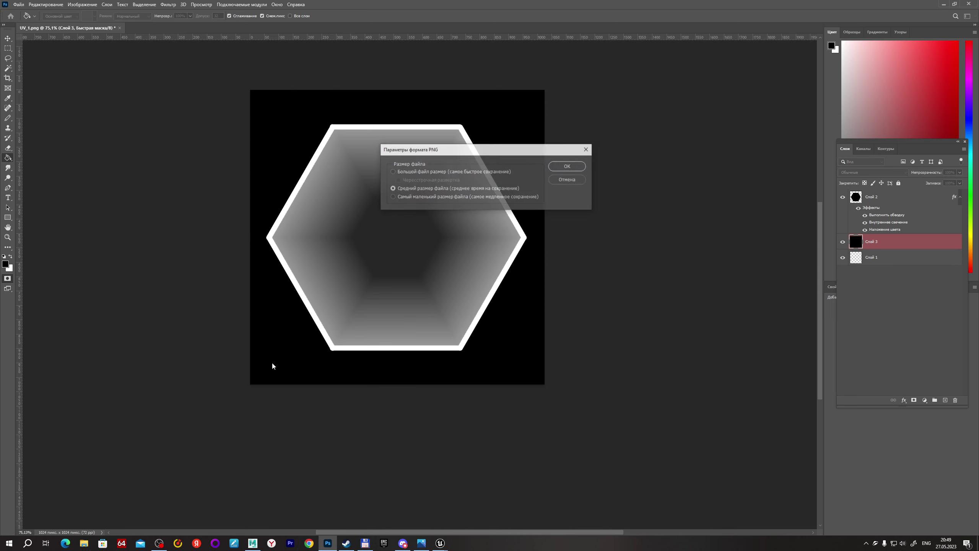
{"action": "left_click", "coordinate": [568, 167]}
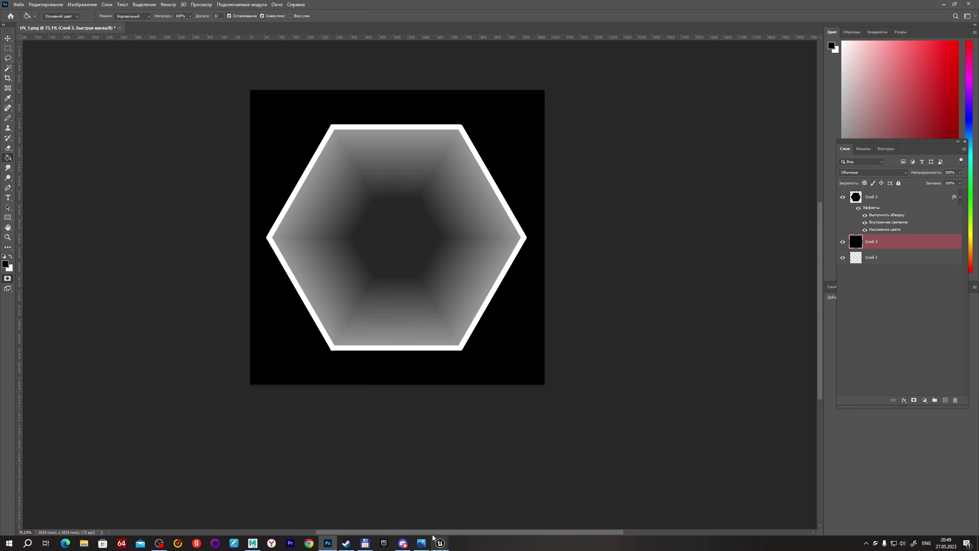
{"action": "mouse_move", "coordinate": [440, 543]}
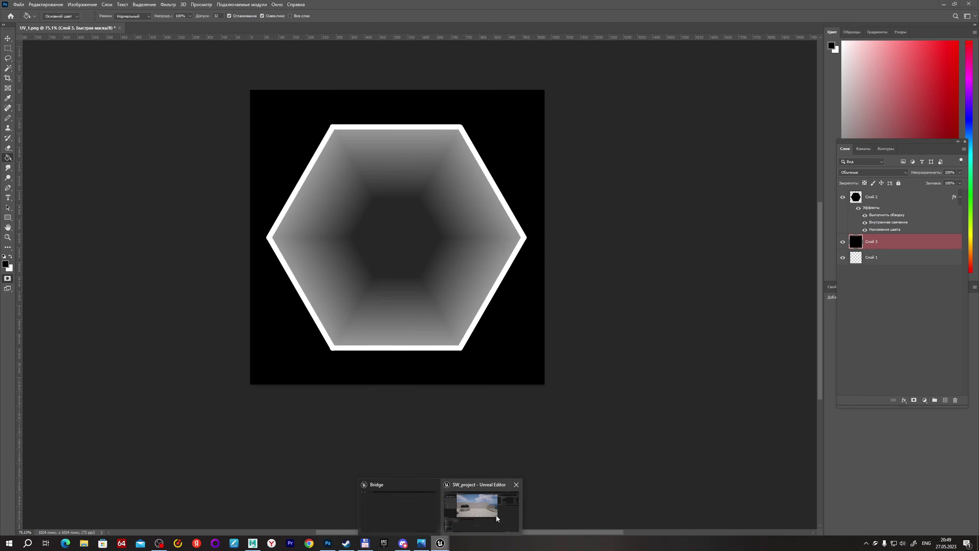
Choose sm_shield.fbx and T_shield.png for import into /Game/Shield.
{"action": "left_click", "coordinate": [495, 515]}
{"action": "right_click", "coordinate": [237, 388]}
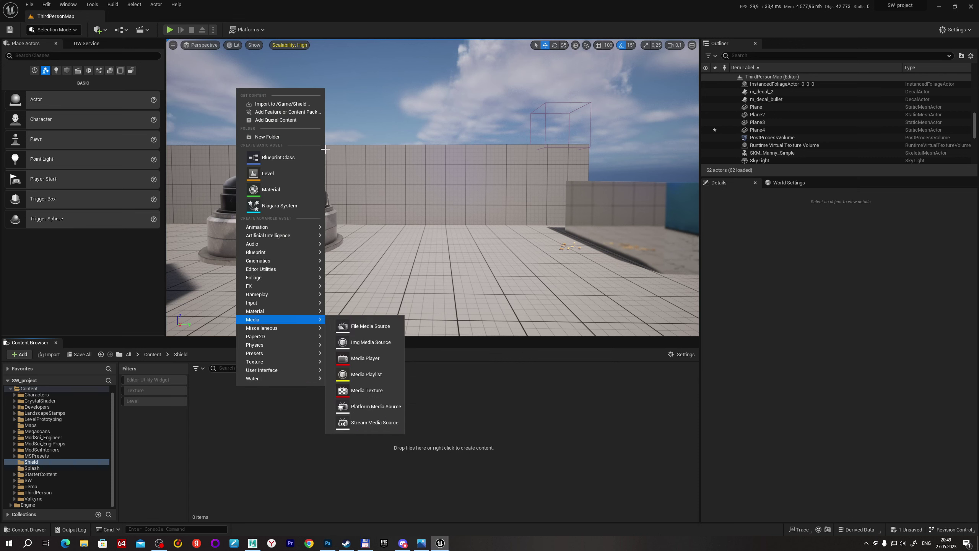
{"action": "left_click", "coordinate": [294, 103]}
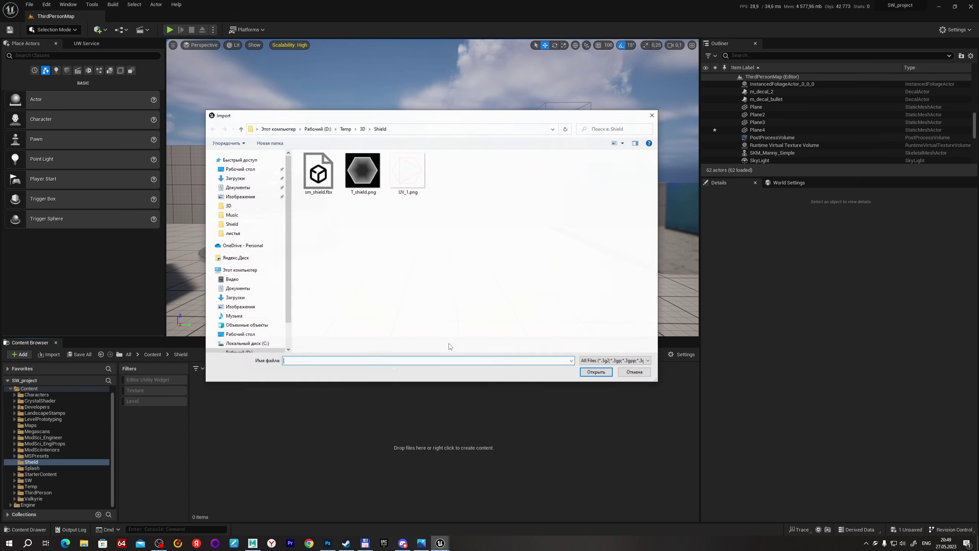
{"action": "left_click", "coordinate": [366, 174], "text": "shift"}
{"action": "left_click", "coordinate": [594, 372]}
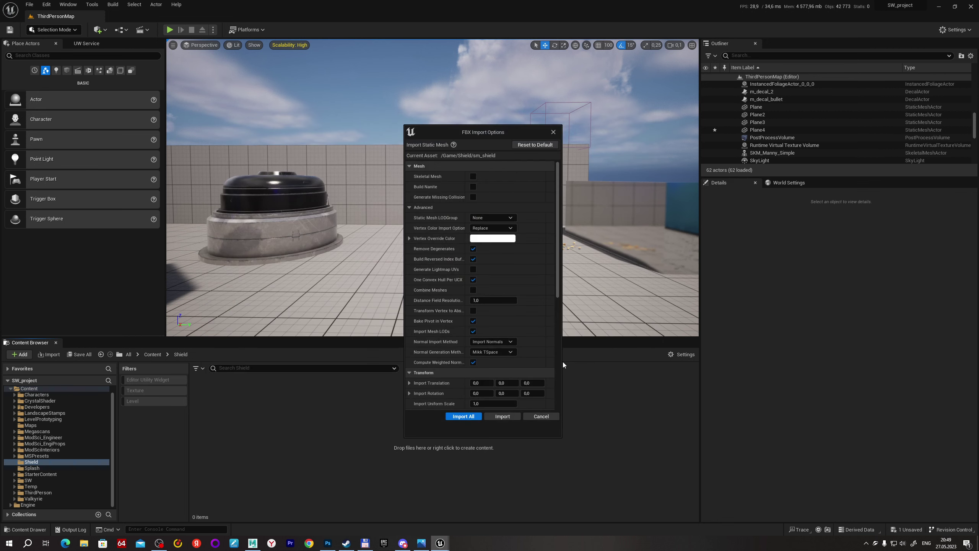
Review the FBX import options and import all files.
{"action": "scroll", "coordinate": [500, 277], "scroll_direction": "down", "scroll_amount": 5}
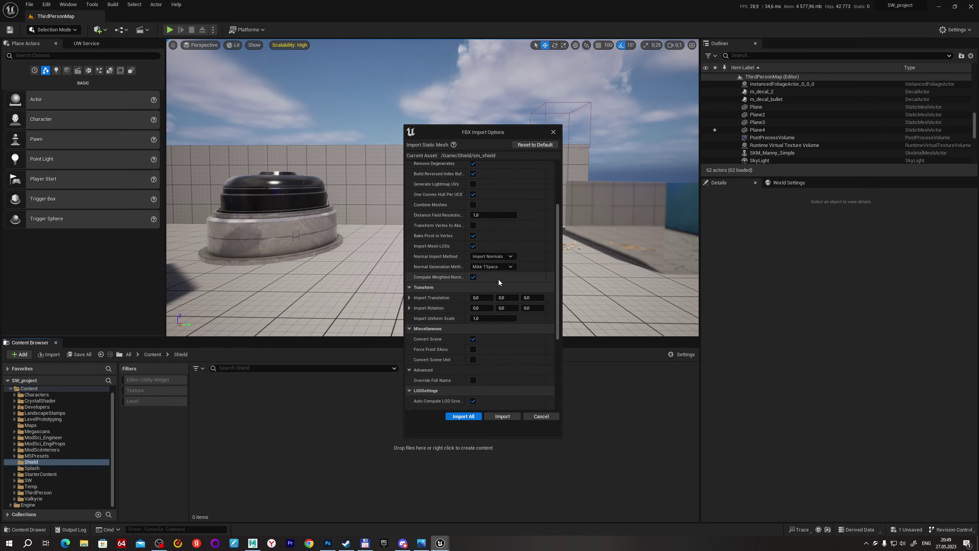
{"action": "scroll", "coordinate": [499, 279], "scroll_direction": "down", "scroll_amount": 5}
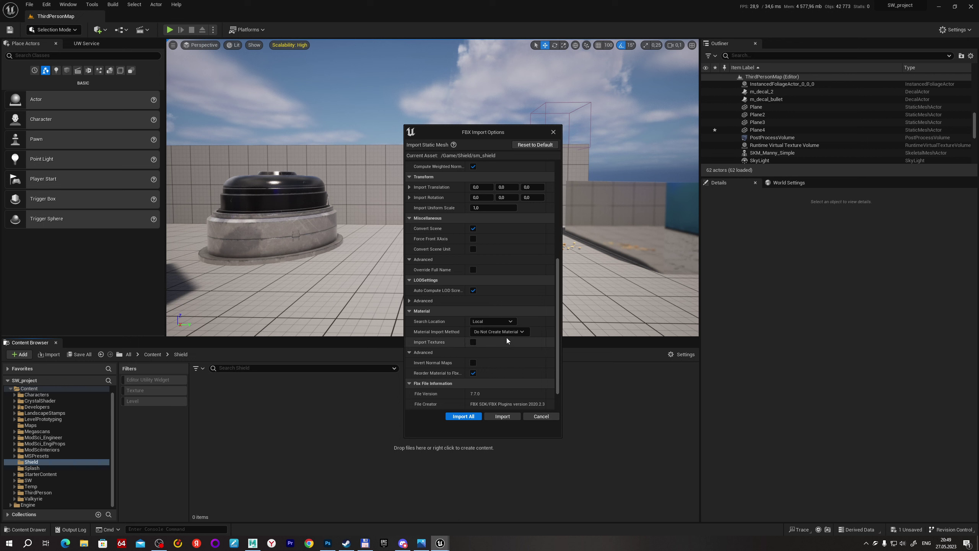
{"action": "scroll", "coordinate": [517, 331], "scroll_direction": "up", "scroll_amount": 4}
{"action": "scroll", "coordinate": [519, 332], "scroll_direction": "up", "scroll_amount": 1}
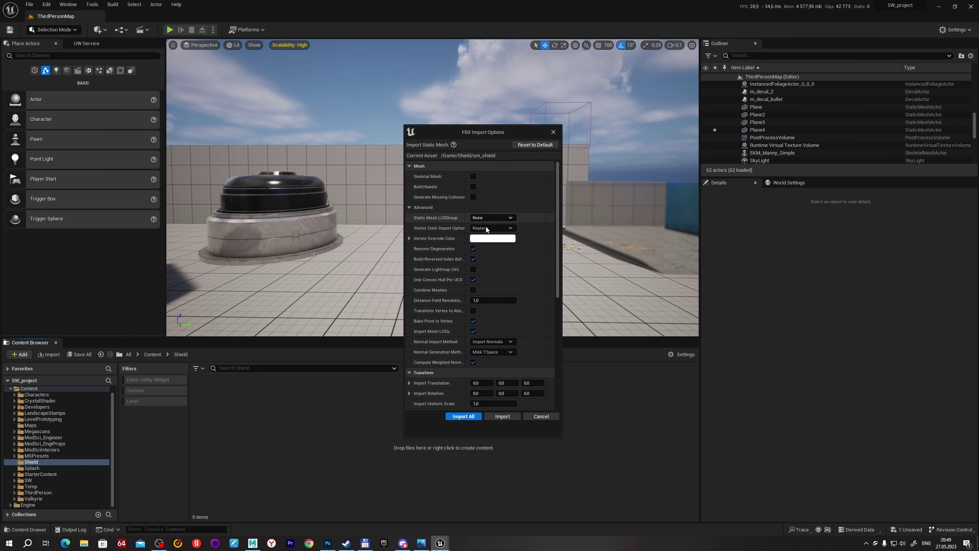
{"action": "scroll", "coordinate": [501, 284], "scroll_direction": "down", "scroll_amount": 5}
{"action": "scroll", "coordinate": [501, 285], "scroll_direction": "down", "scroll_amount": 2}
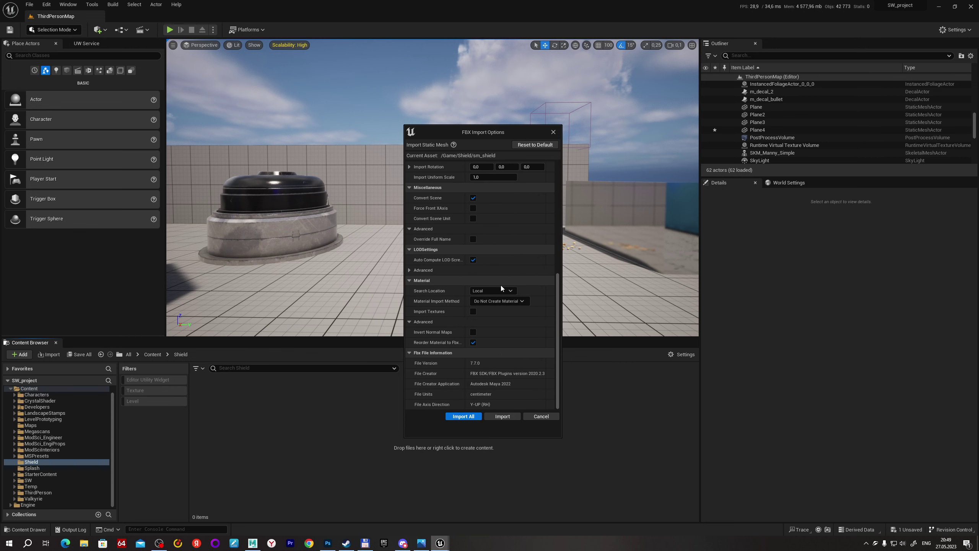
{"action": "left_click", "coordinate": [502, 416]}
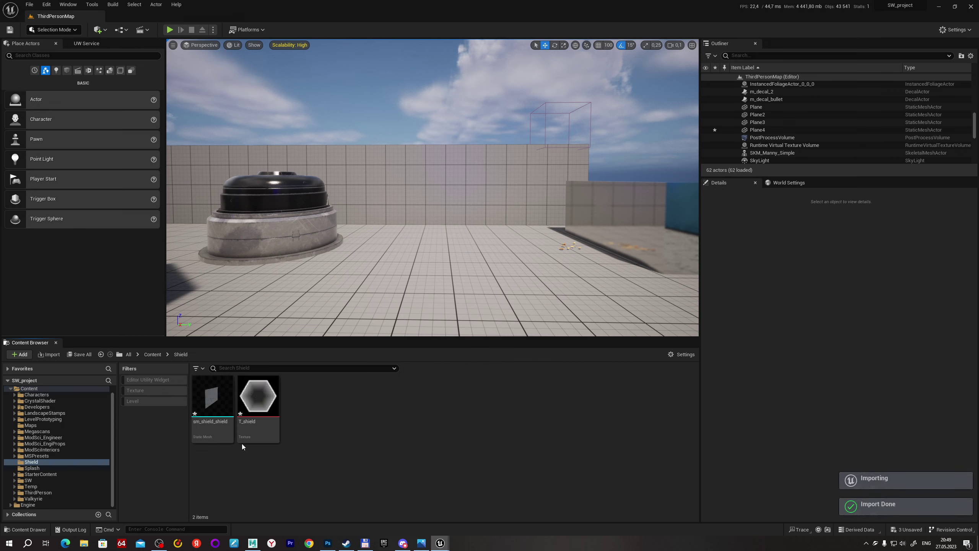
Create a new material named m_shield in the Shield folder and open it for editing.
{"action": "right_click", "coordinate": [325, 402]}
{"action": "left_click", "coordinate": [364, 203]}
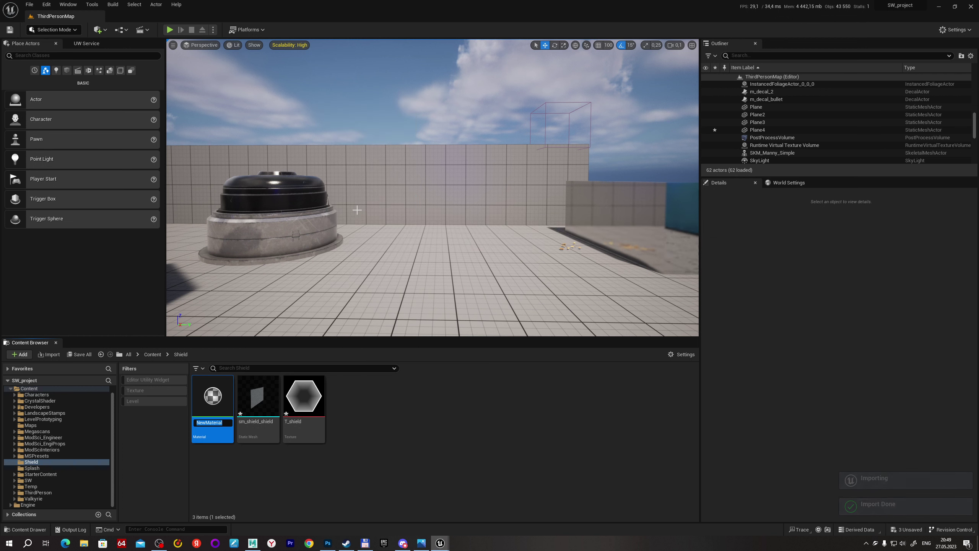
{"action": "type", "text": "m_shield"}
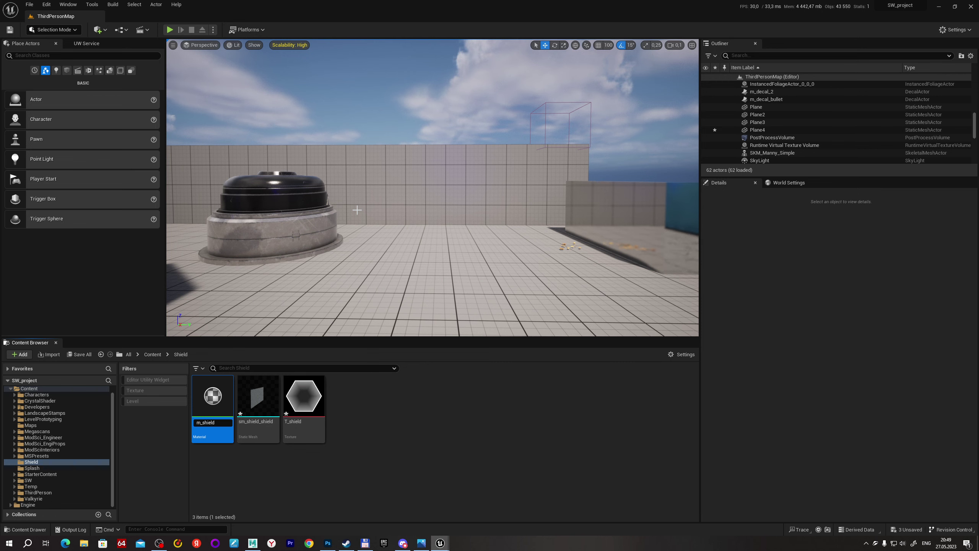
{"action": "key", "text": "Return"}
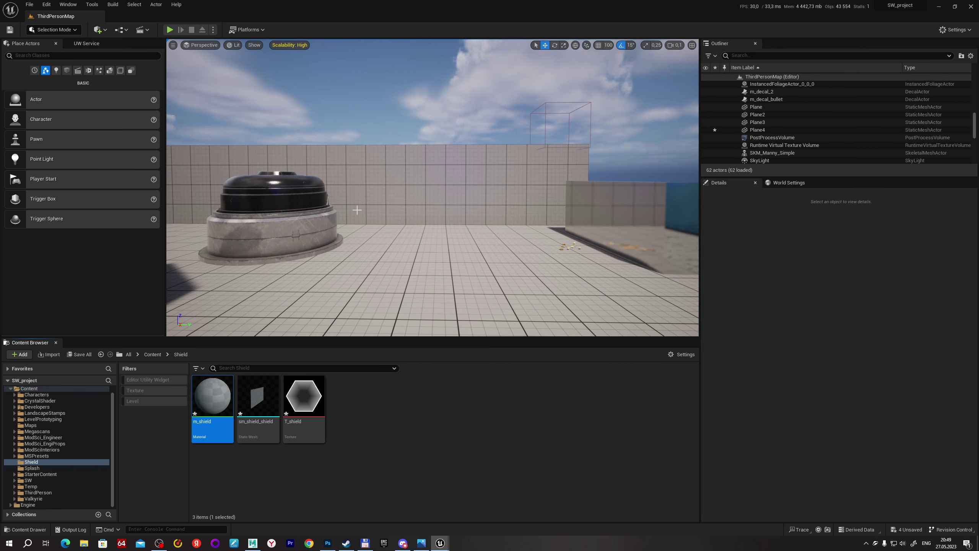
{"action": "double_click", "coordinate": [212, 399]}
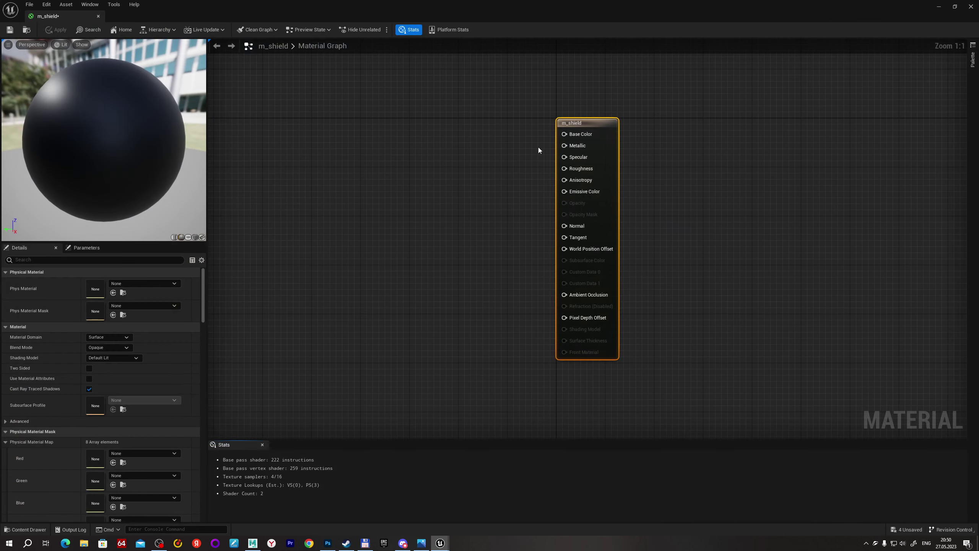
Add a T_shield texture sample to the m_shield graph and set Blend Mode to Additive.
{"action": "double_click", "coordinate": [516, 6]}
{"action": "left_click_drag", "start_coordinate": [304, 397], "coordinate": [541, 216]}
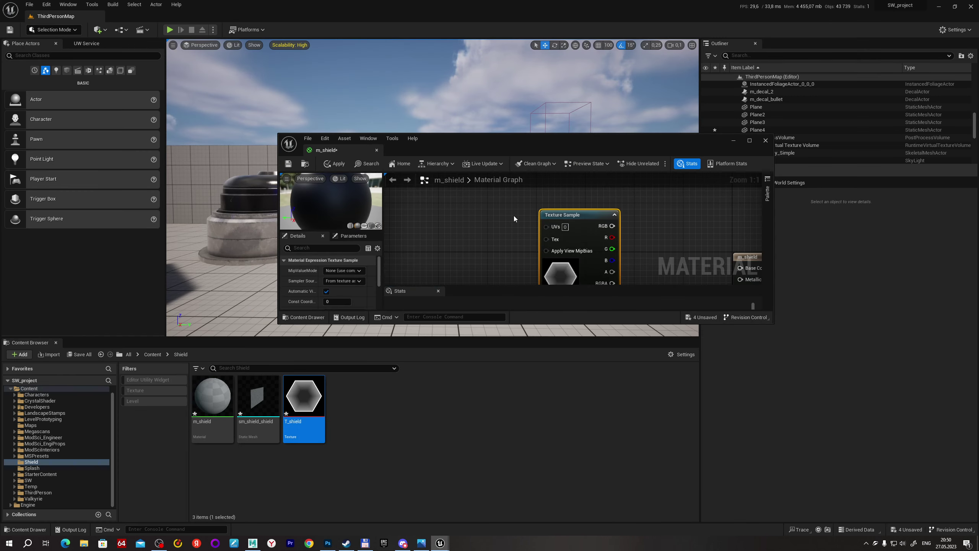
{"action": "double_click", "coordinate": [575, 141]}
{"action": "left_click", "coordinate": [584, 156]}
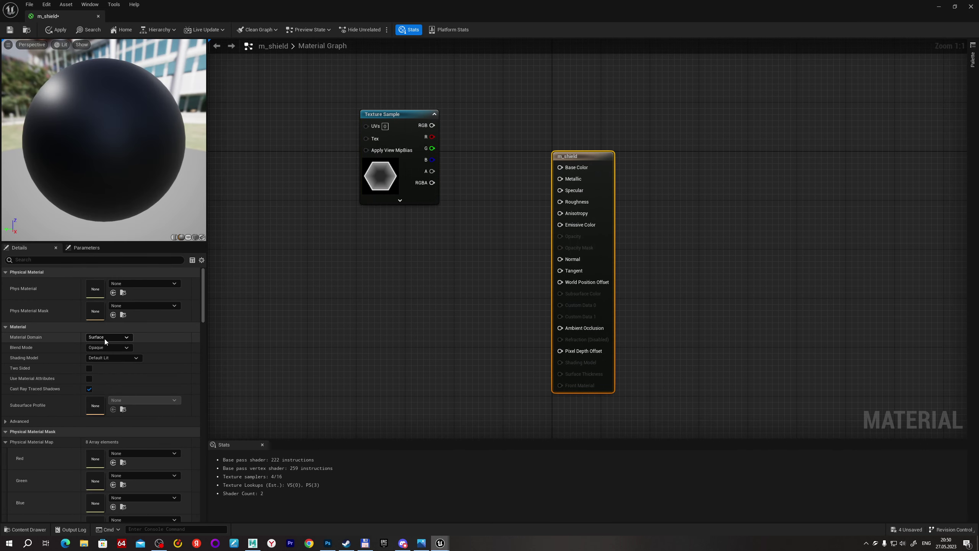
{"action": "left_click", "coordinate": [111, 349]}
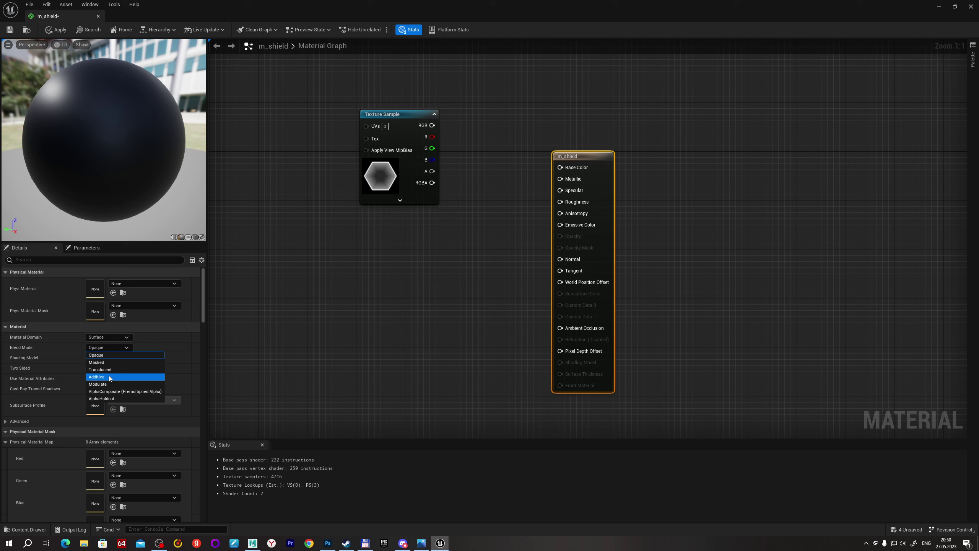
{"action": "left_click", "coordinate": [95, 376]}
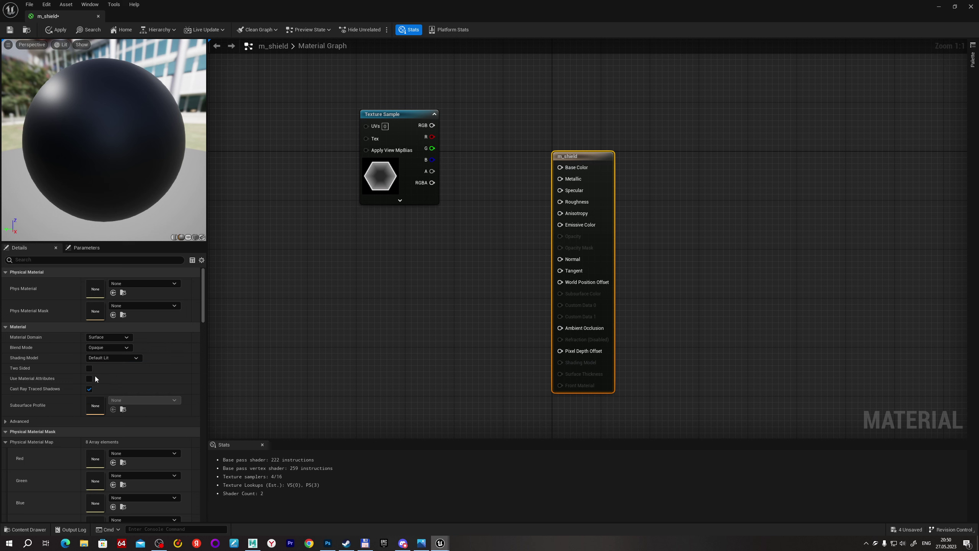
{"action": "left_click", "coordinate": [115, 360]}
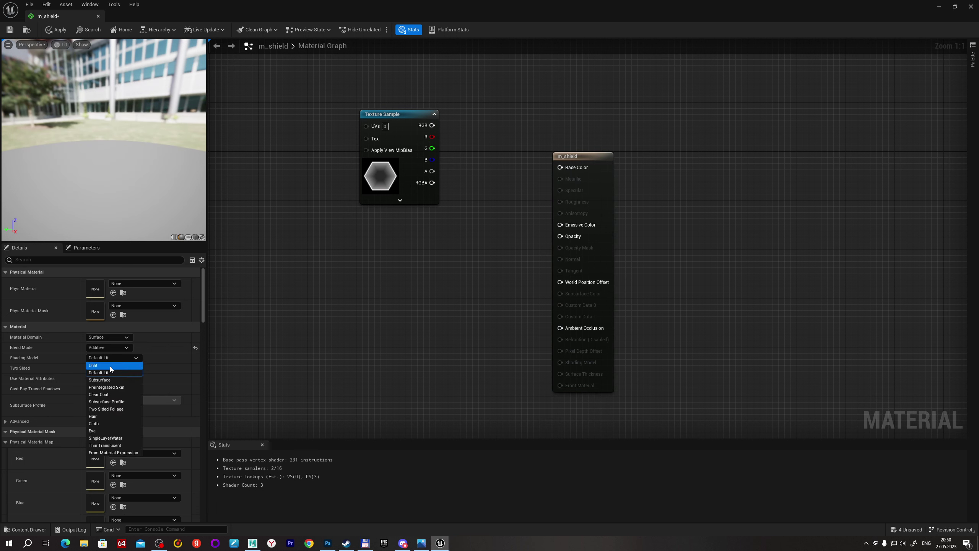
Make m_shield Unlit and feed the texture's R channel into a new Multiply node.
{"action": "left_click", "coordinate": [110, 366]}
{"action": "right_click_drag", "start_coordinate": [434, 304], "coordinate": [468, 313]}
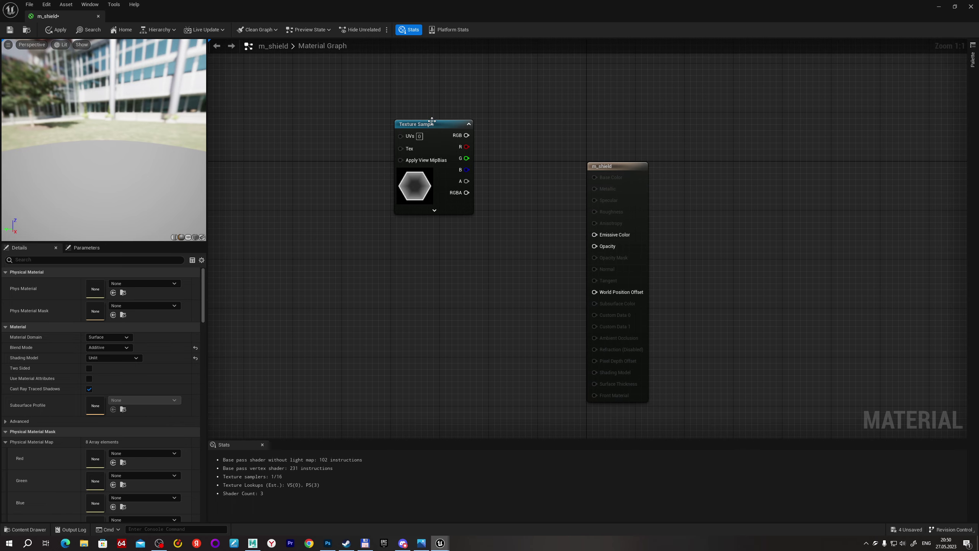
{"action": "left_click_drag", "start_coordinate": [431, 121], "coordinate": [319, 164]}
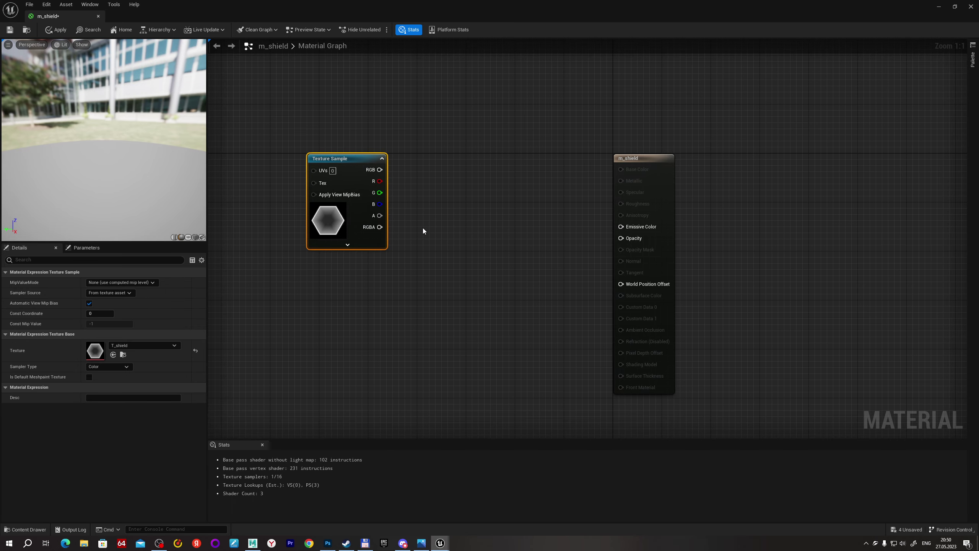
{"action": "right_click_drag", "start_coordinate": [426, 228], "coordinate": [495, 235]}
{"action": "right_click_drag", "start_coordinate": [542, 175], "coordinate": [482, 198]}
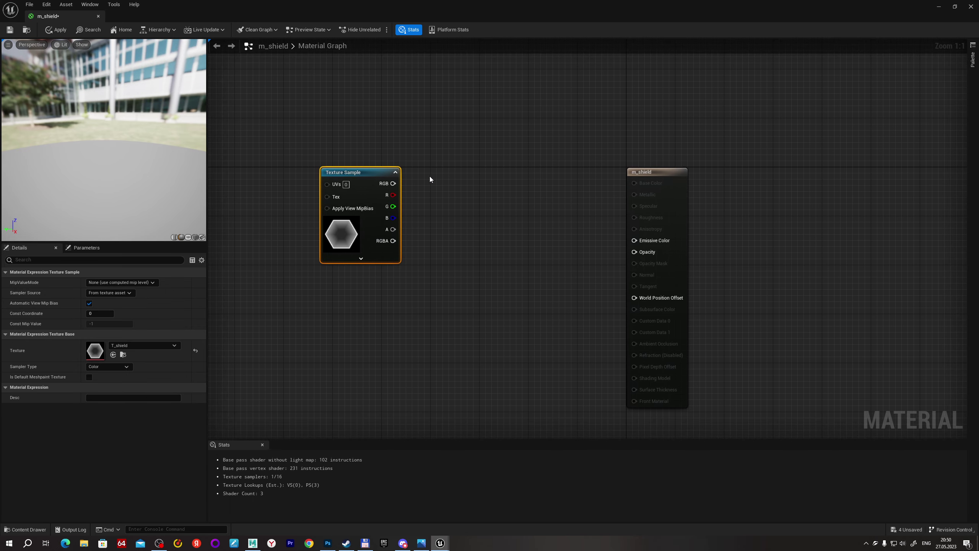
{"action": "left_click_drag", "start_coordinate": [386, 184], "coordinate": [478, 198]}
{"action": "type", "text": "multiply"}
{"action": "key", "text": "Return"}
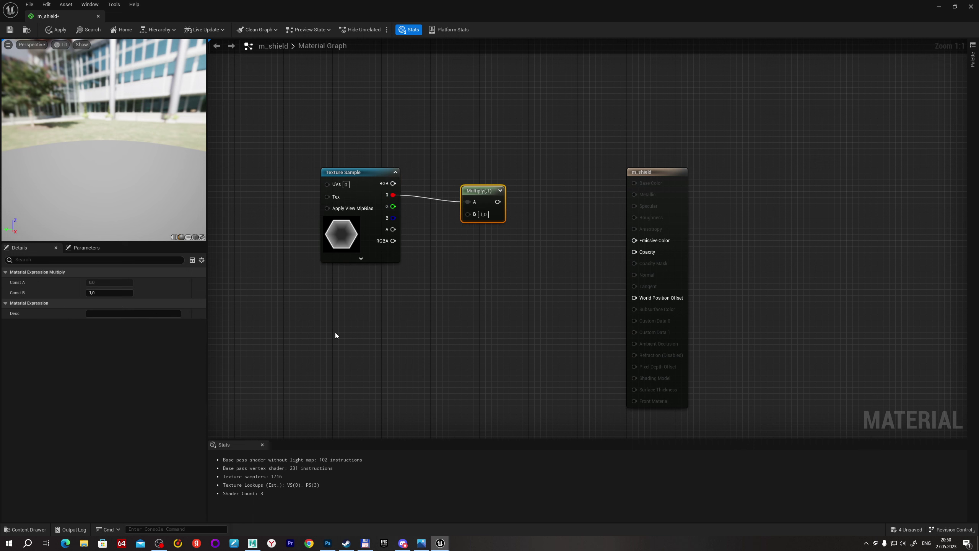
Add a constant colour node and convert it to a parameter named Color.
{"action": "left_click", "coordinate": [339, 325]}
{"action": "right_click", "coordinate": [378, 328]}
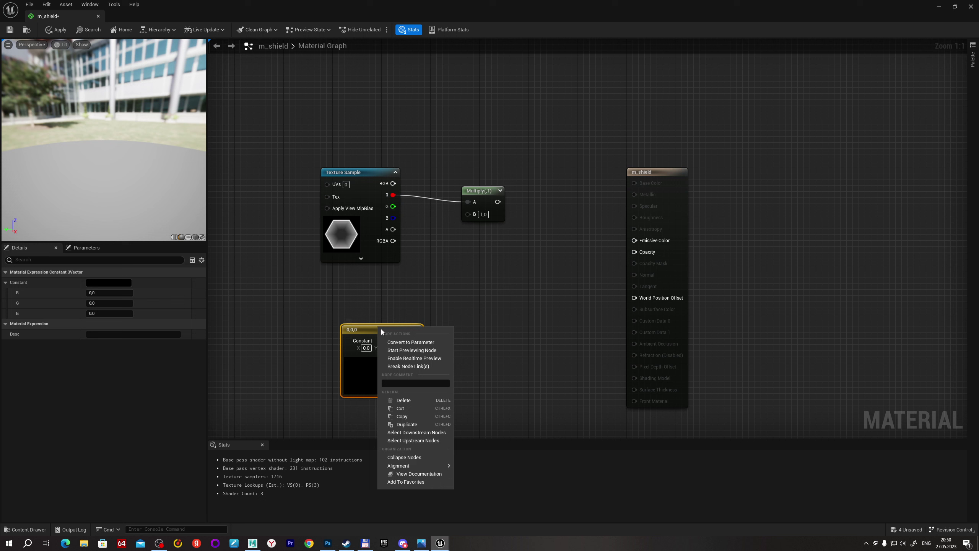
{"action": "left_click", "coordinate": [408, 341]}
{"action": "type", "text": "Color"}
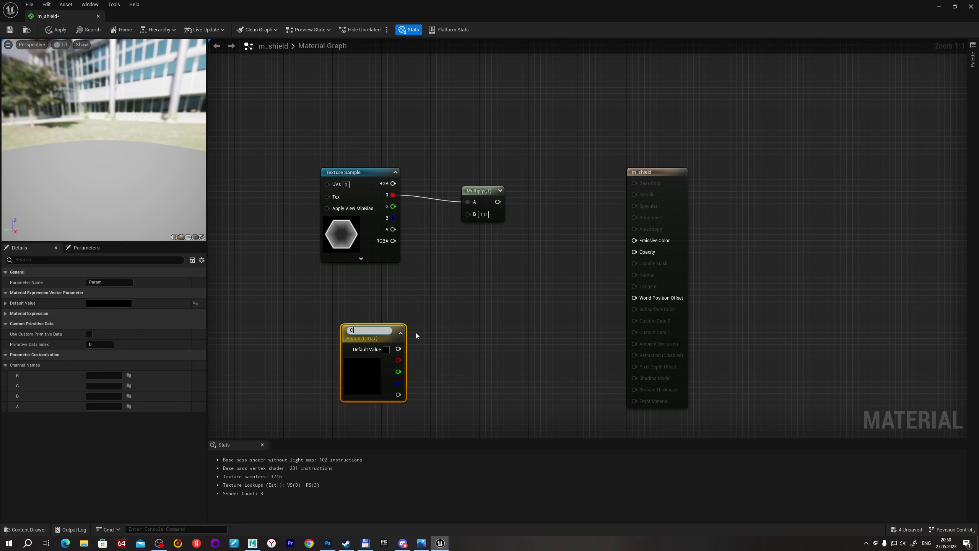
{"action": "key", "text": "Return"}
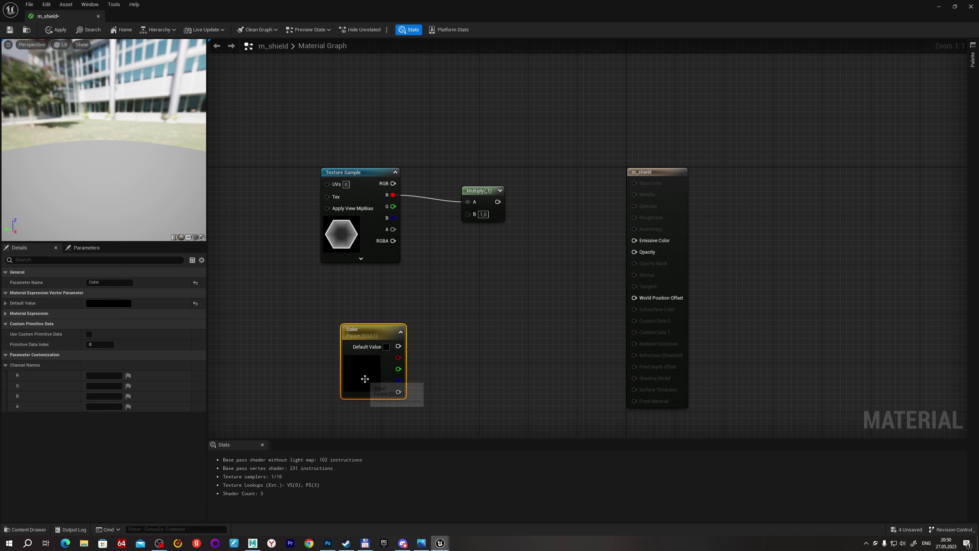
Set the Color parameter to purple 6D00FF and wire it into the Multiply's B input.
{"action": "double_click", "coordinate": [363, 393]}
{"action": "left_click", "coordinate": [399, 363]}
{"action": "left_click", "coordinate": [477, 361]}
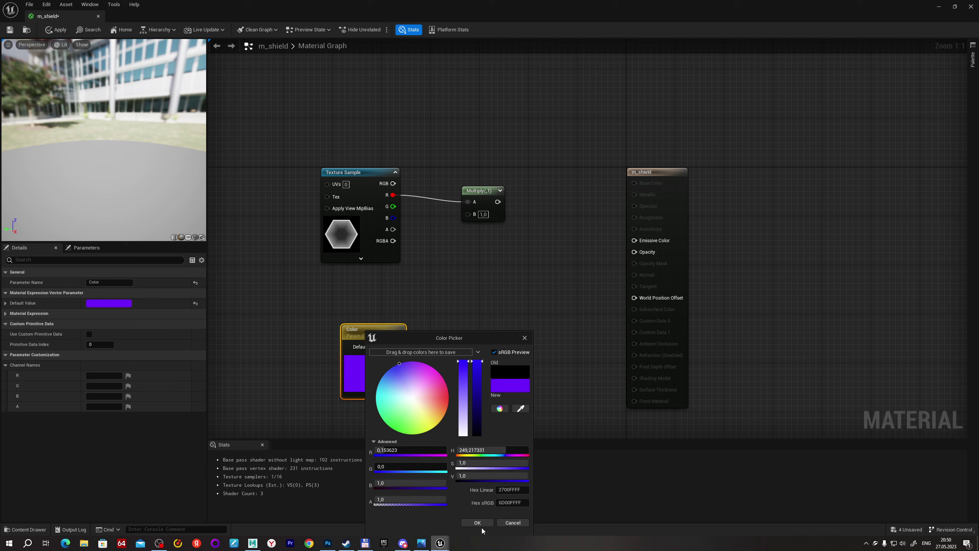
{"action": "left_click", "coordinate": [478, 522]}
{"action": "mouse_move", "coordinate": [399, 346]}
{"action": "left_mouse_down"}
{"action": "mouse_move", "coordinate": [468, 213]}
{"action": "mouse_move", "coordinate": [528, 225]}
{"action": "left_mouse_up"}
Add a second Multiply whose B input is a scalar parameter named intensity set to 2,0.
{"action": "type", "text": "multiply"}
{"action": "key", "text": "Return"}
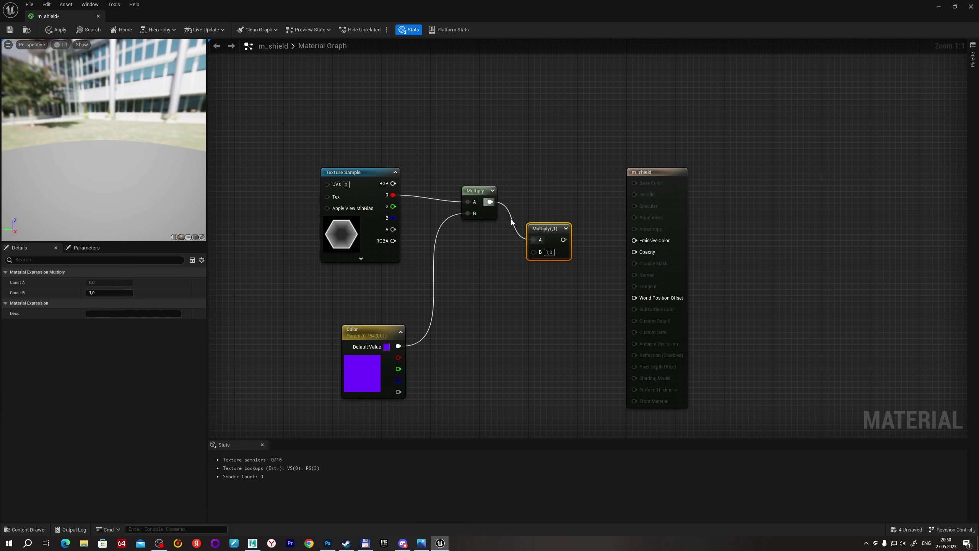
{"action": "right_click", "coordinate": [534, 253]}
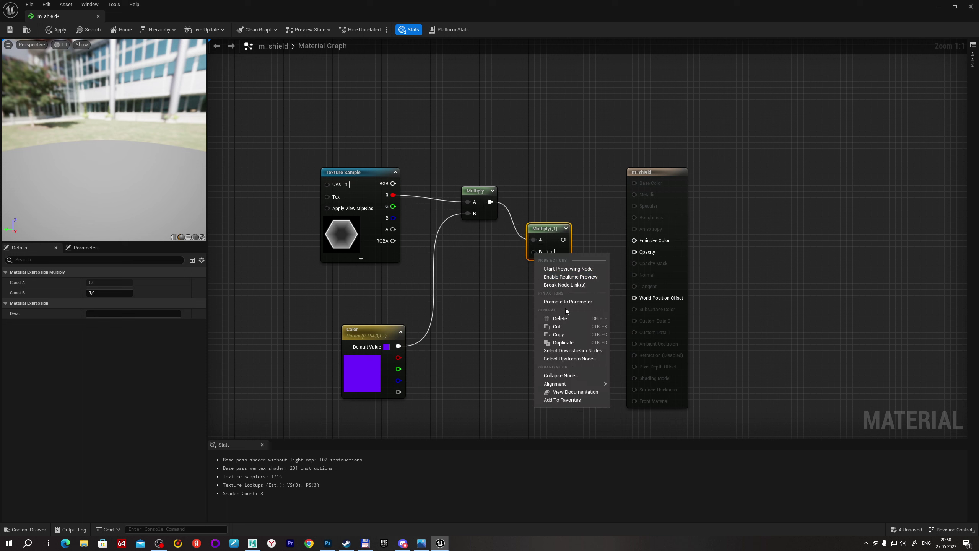
{"action": "left_click", "coordinate": [567, 302]}
{"action": "type", "text": "i"}
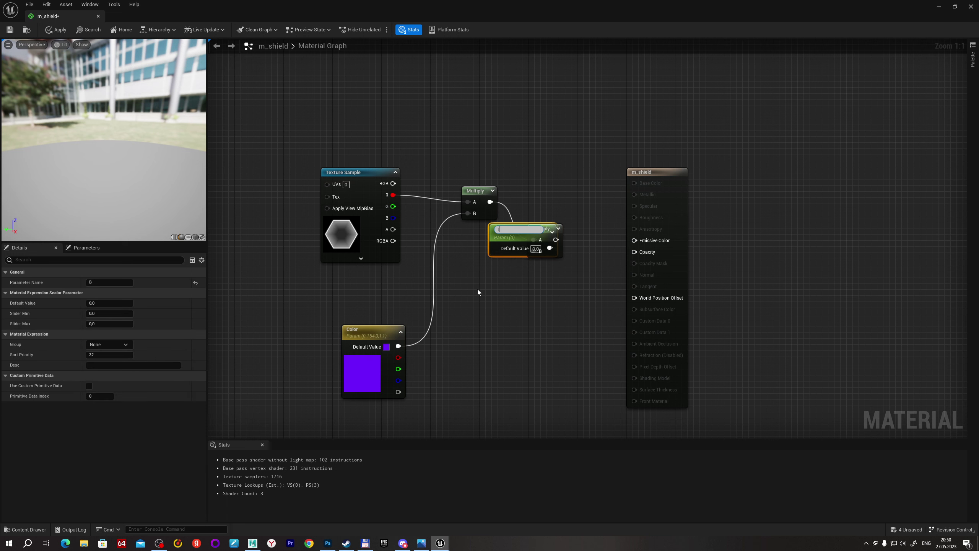
{"action": "type", "text": "ntensity"}
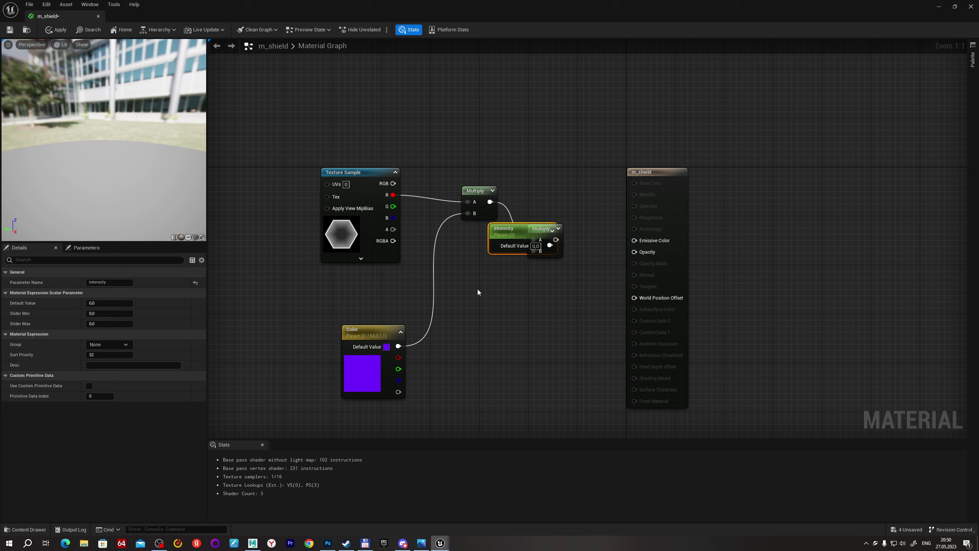
{"action": "key", "text": "Return"}
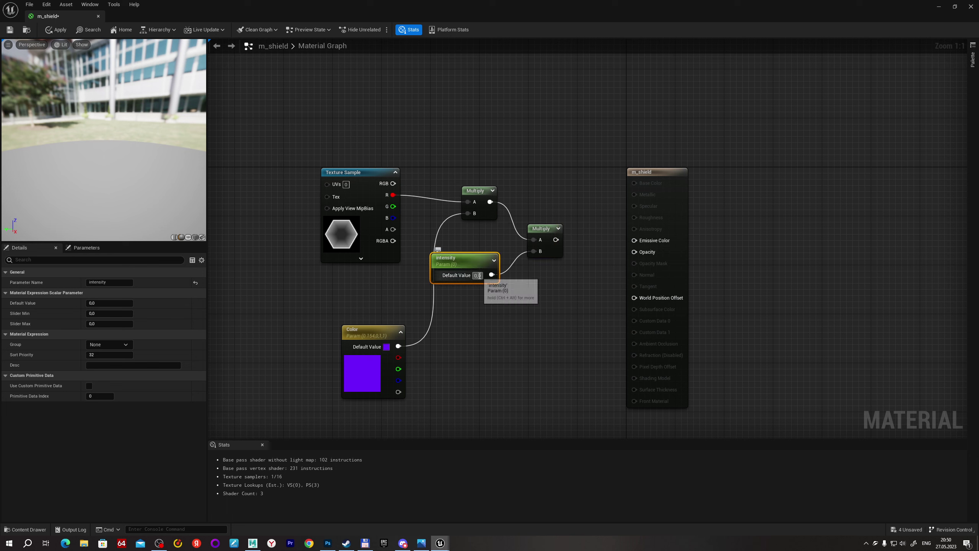
{"action": "left_click", "coordinate": [478, 275]}
{"action": "type", "text": "0,202"}
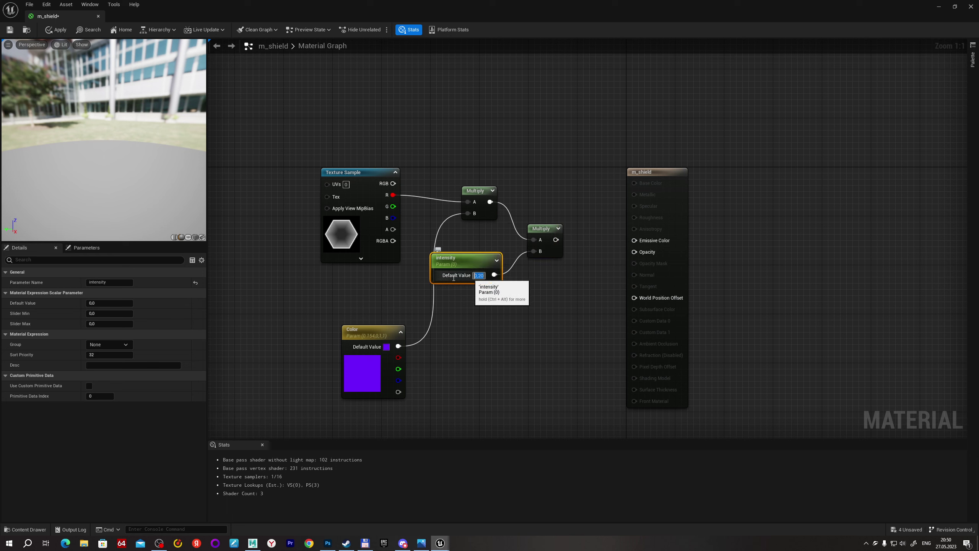
{"action": "key", "text": "Return"}
Connect a Constant 1 to Opacity and the intensity Multiply result to Emissive Color.
{"action": "left_click_drag", "start_coordinate": [555, 240], "coordinate": [643, 255]}
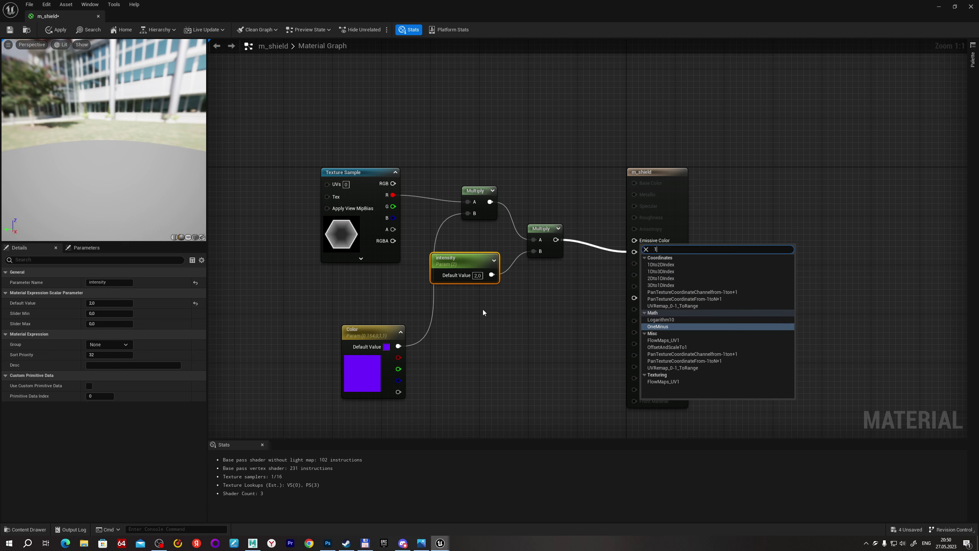
{"action": "left_click", "coordinate": [520, 299]}
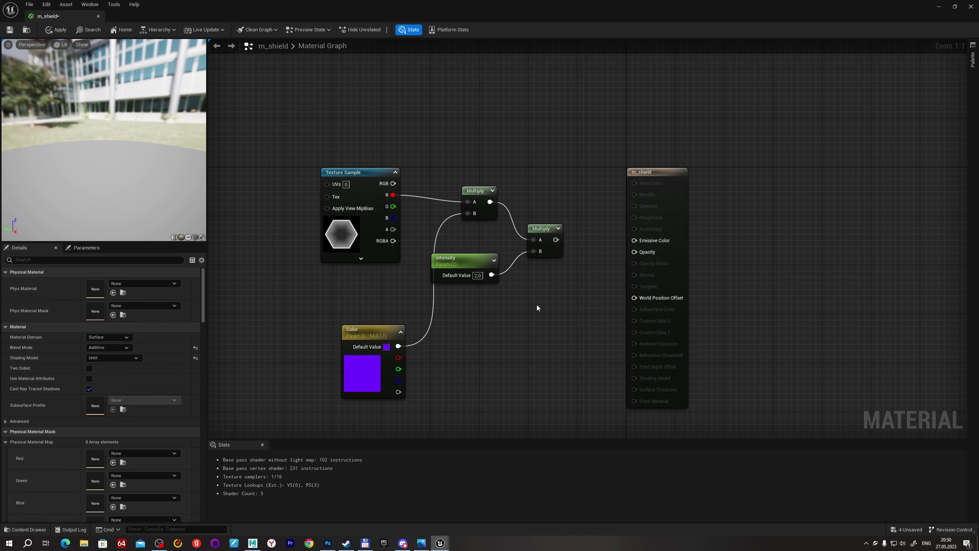
{"action": "left_click", "coordinate": [545, 309]}
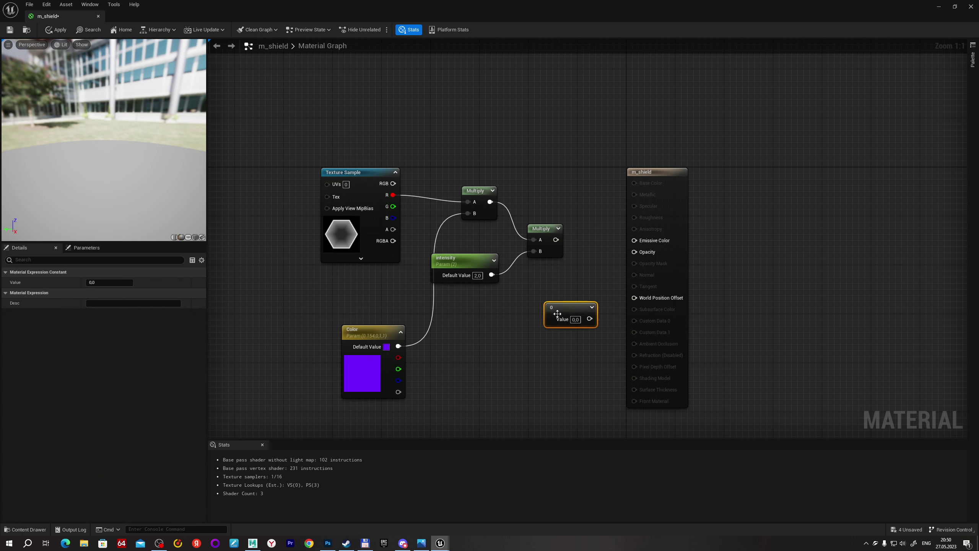
{"action": "left_click", "coordinate": [580, 320]}
{"action": "type", "text": "1"}
{"action": "key", "text": "Return"}
{"action": "left_click_drag", "start_coordinate": [590, 318], "coordinate": [634, 252]}
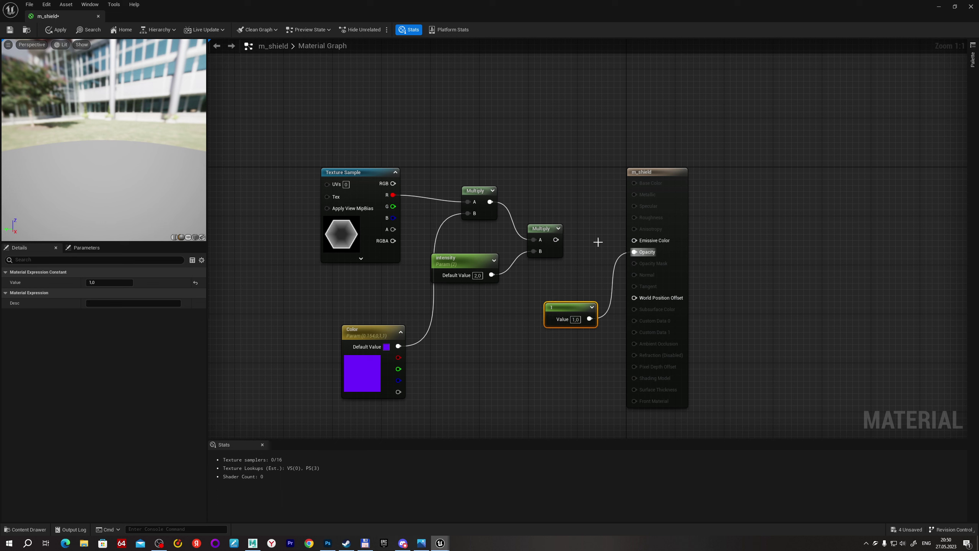
{"action": "left_click_drag", "start_coordinate": [555, 239], "coordinate": [634, 240]}
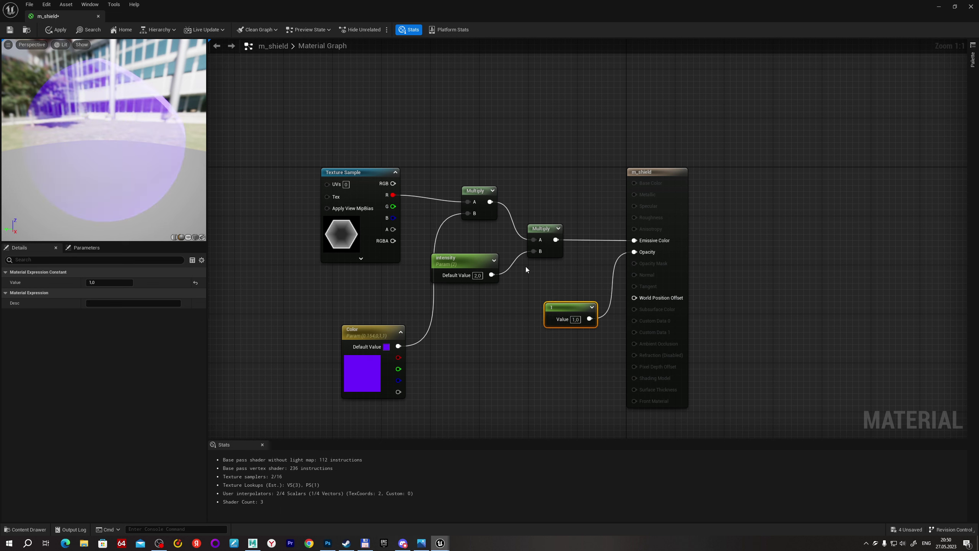
Save and close m_shield, then place the sm_shield_shield mesh into ThirdPersonMap.
{"action": "left_click_drag", "start_coordinate": [371, 173], "coordinate": [363, 179]}
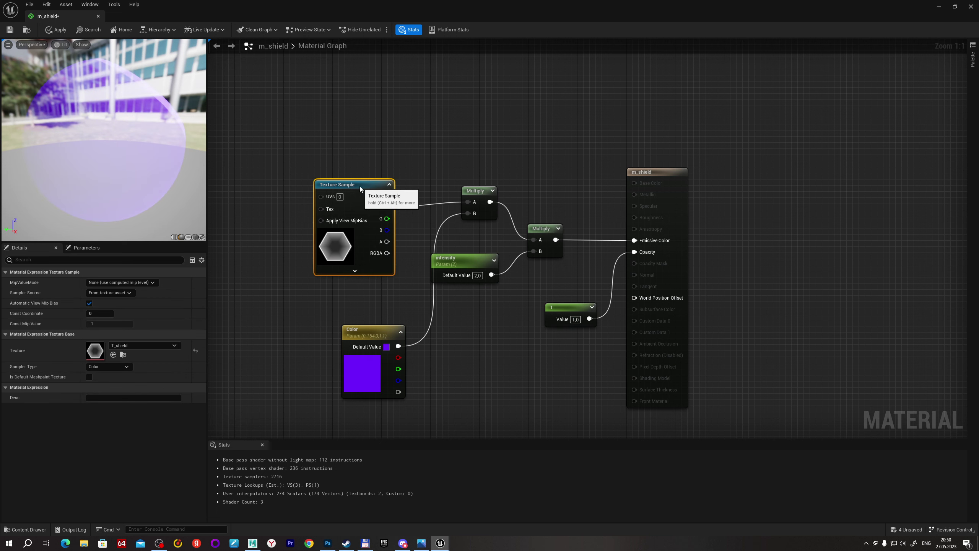
{"action": "left_click", "coordinate": [9, 31]}
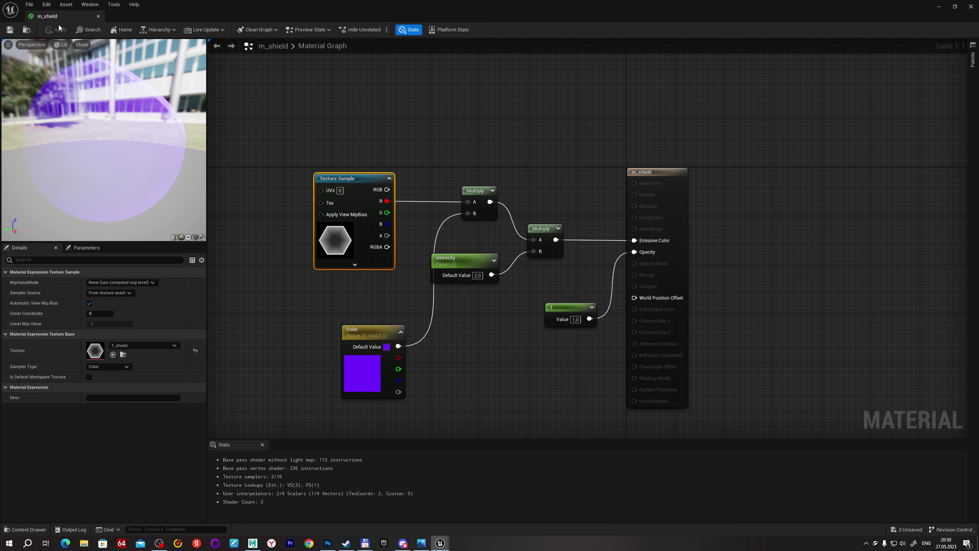
{"action": "left_click", "coordinate": [98, 16]}
{"action": "mouse_move", "coordinate": [257, 397]}
{"action": "left_mouse_down"}
{"action": "mouse_move", "coordinate": [426, 272]}
{"action": "mouse_move", "coordinate": [439, 166]}
{"action": "left_mouse_up"}
Apply m_shield to the shield wall's Element 0 slot, making it glow as a purple honeycomb.
{"action": "key", "text": "e"}
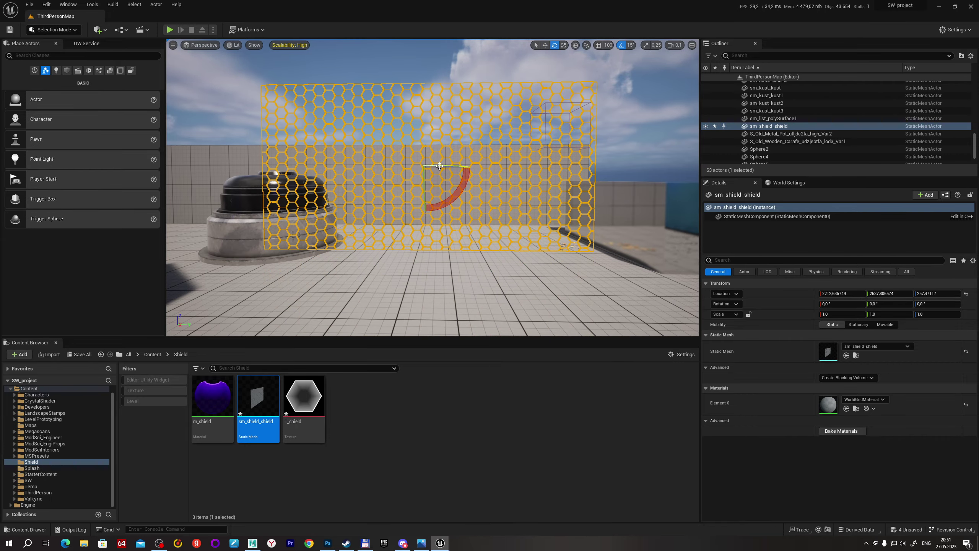
{"action": "right_click_drag", "start_coordinate": [545, 244], "coordinate": [484, 117]}
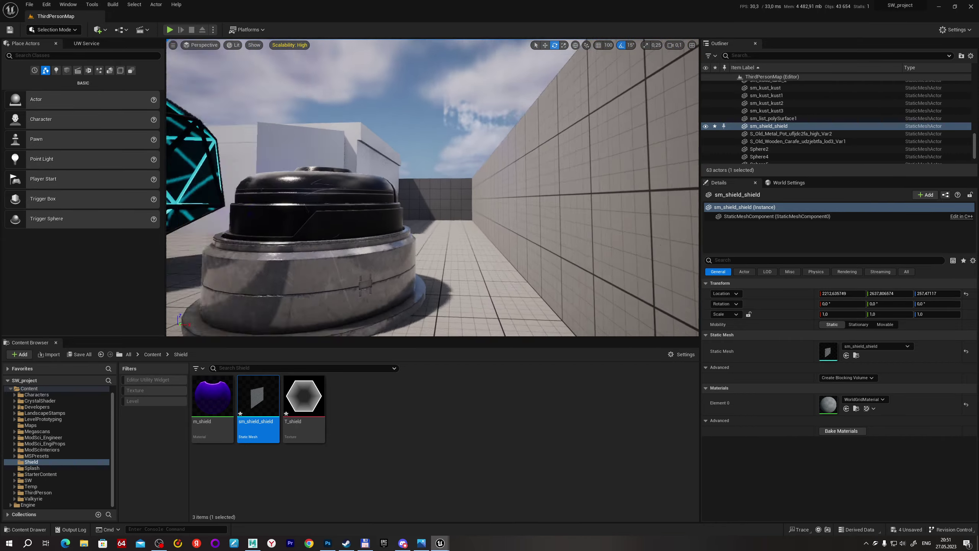
{"action": "right_click_drag", "start_coordinate": [462, 174], "coordinate": [424, 185]}
{"action": "left_click_drag", "start_coordinate": [213, 398], "coordinate": [831, 405]}
{"action": "mouse_move", "coordinate": [424, 185]}
{"action": "right_mouse_down"}
{"action": "mouse_move", "coordinate": [405, 173]}
{"action": "mouse_move", "coordinate": [444, 177]}
{"action": "right_mouse_up"}
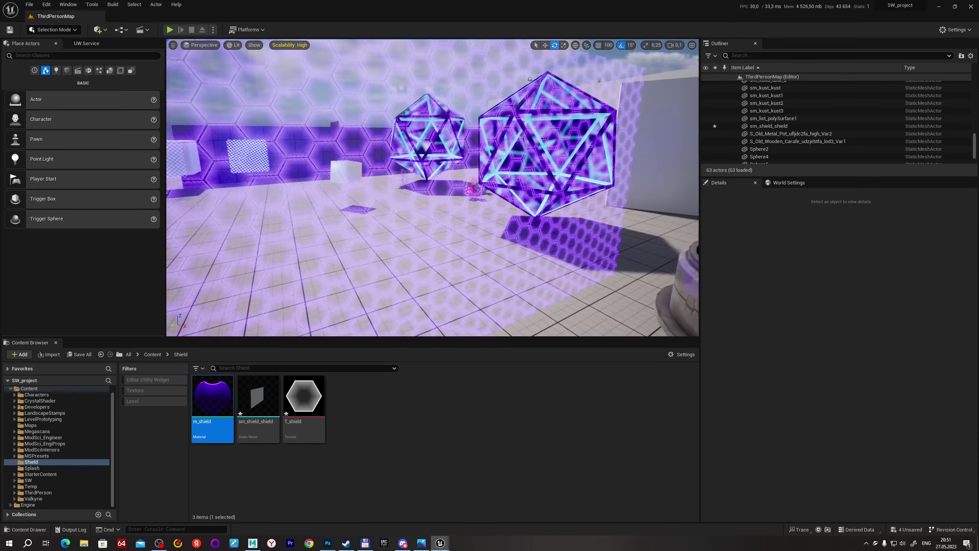
{"action": "mouse_move", "coordinate": [444, 177]}
{"action": "right_mouse_down"}
{"action": "mouse_move", "coordinate": [416, 170]}
{"action": "mouse_move", "coordinate": [424, 195]}
{"action": "mouse_move", "coordinate": [448, 192]}
{"action": "right_mouse_up"}
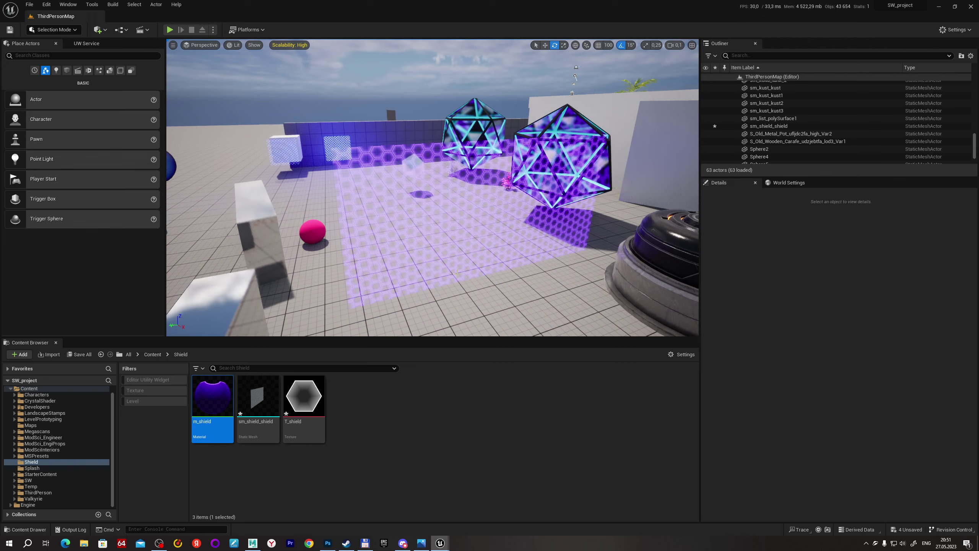
{"action": "left_click", "coordinate": [253, 543]}
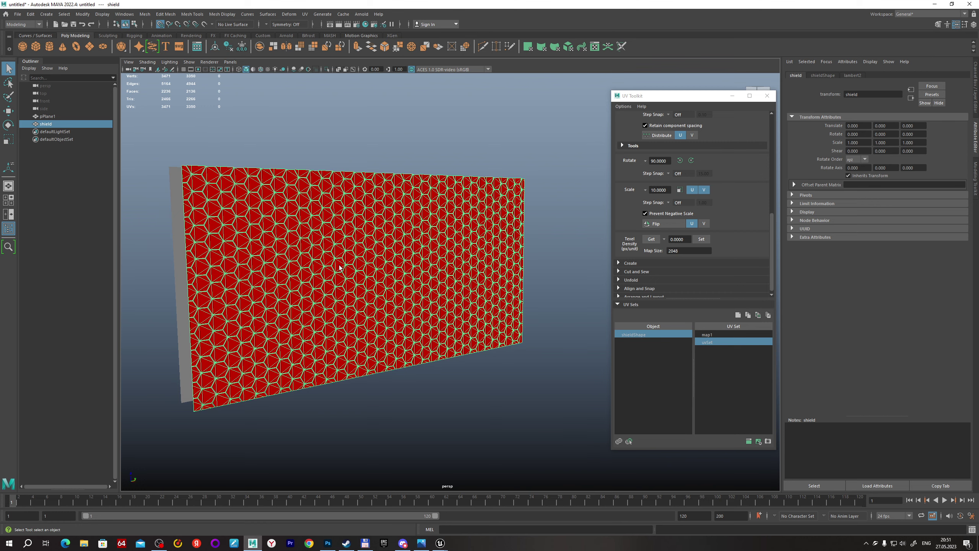
{"action": "left_click_drag", "start_coordinate": [312, 126], "coordinate": [335, 137], "text": "alt"}
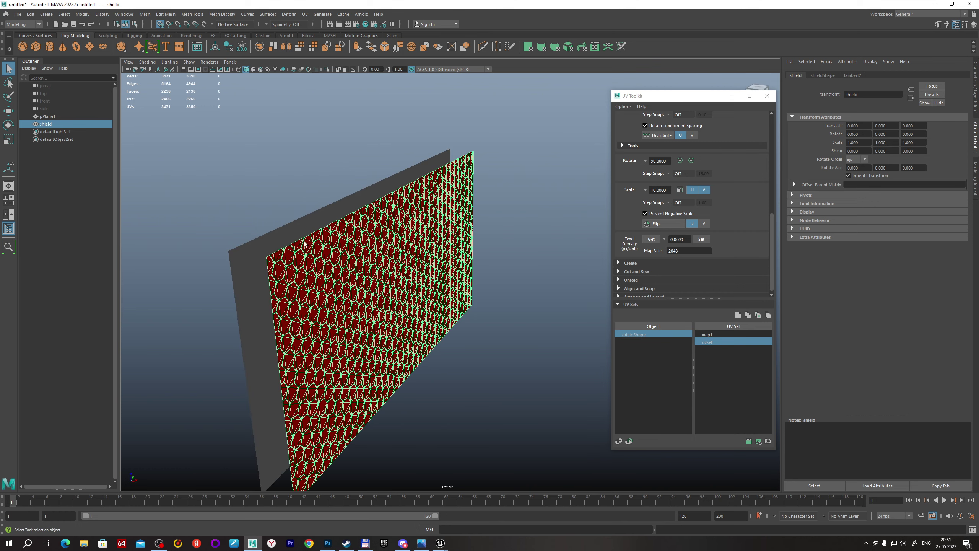
{"action": "left_click", "coordinate": [303, 234]}
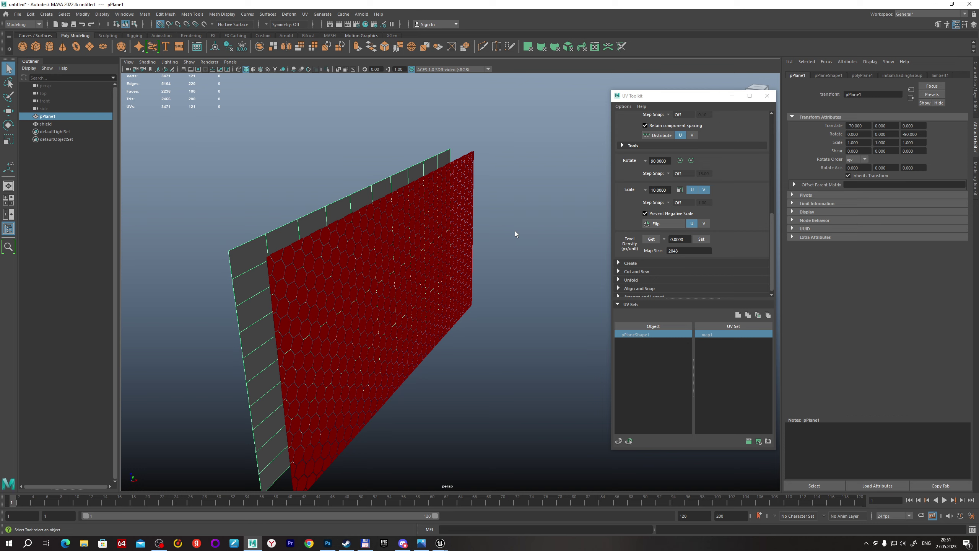
{"action": "mouse_move", "coordinate": [531, 219]}
{"action": "left_mouse_down", "text": "alt"}
{"action": "mouse_move", "coordinate": [486, 256]}
{"action": "mouse_move", "coordinate": [472, 285]}
{"action": "mouse_move", "coordinate": [500, 251]}
{"action": "mouse_move", "coordinate": [494, 269]}
{"action": "mouse_move", "coordinate": [462, 271]}
{"action": "left_mouse_up", "text": "alt"}
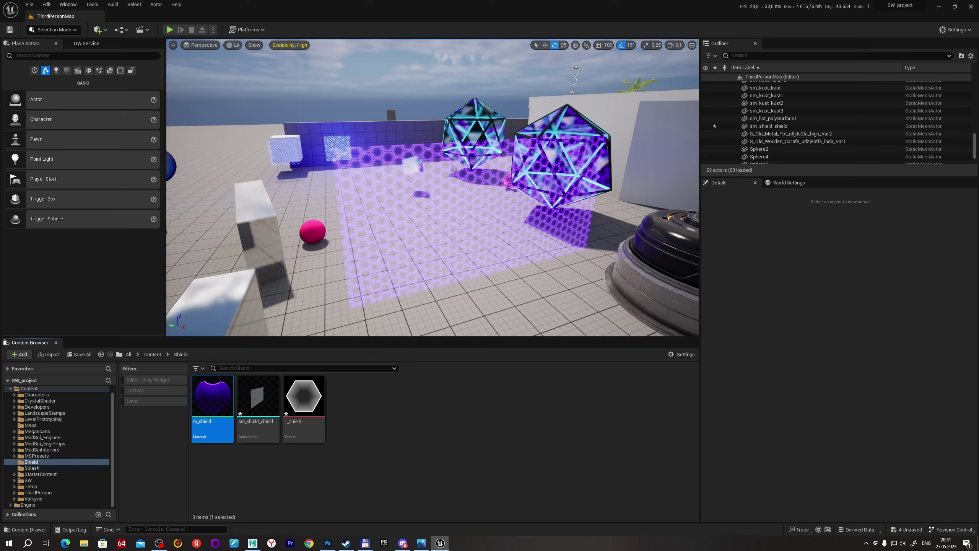
{"action": "mouse_move", "coordinate": [440, 543]}
{"action": "left_click", "coordinate": [481, 508]}
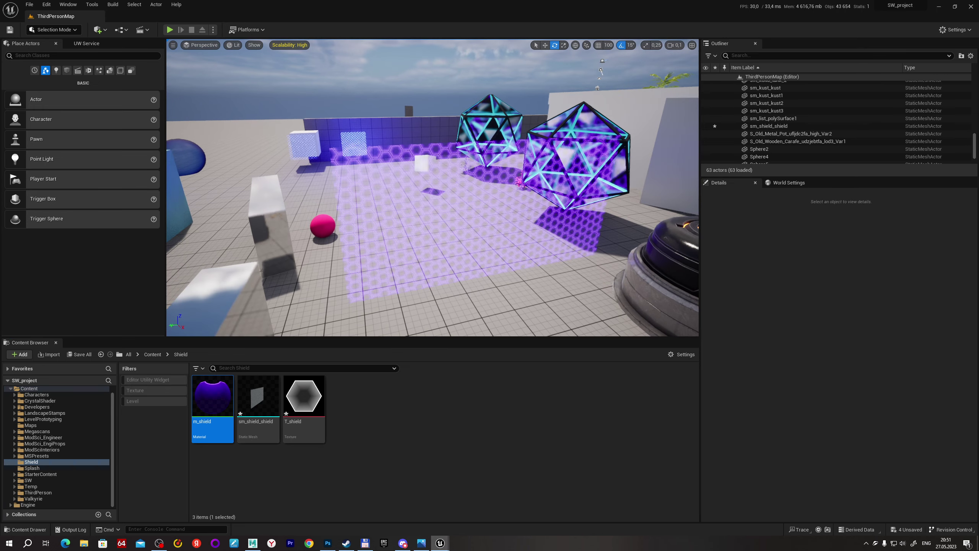
{"action": "left_click_drag", "start_coordinate": [446, 256], "coordinate": [446, 256]}
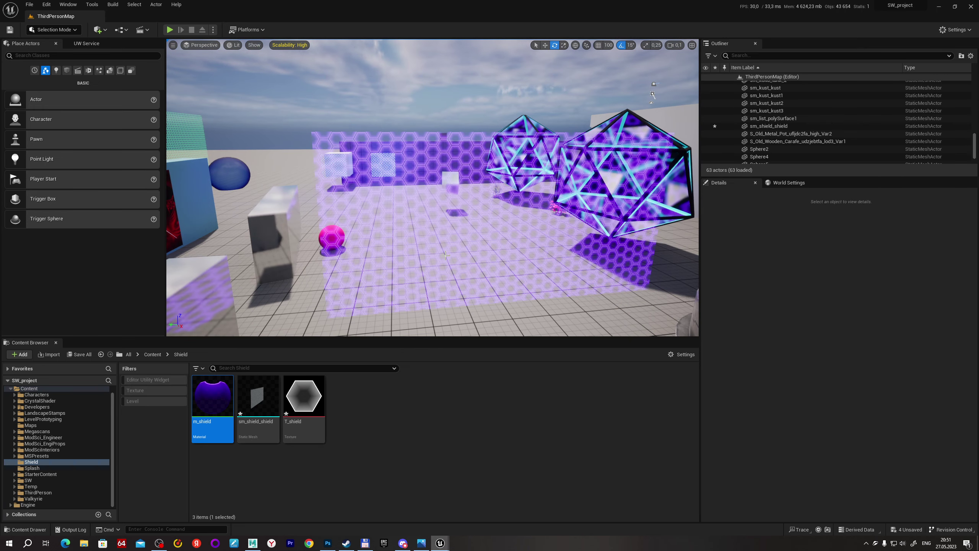